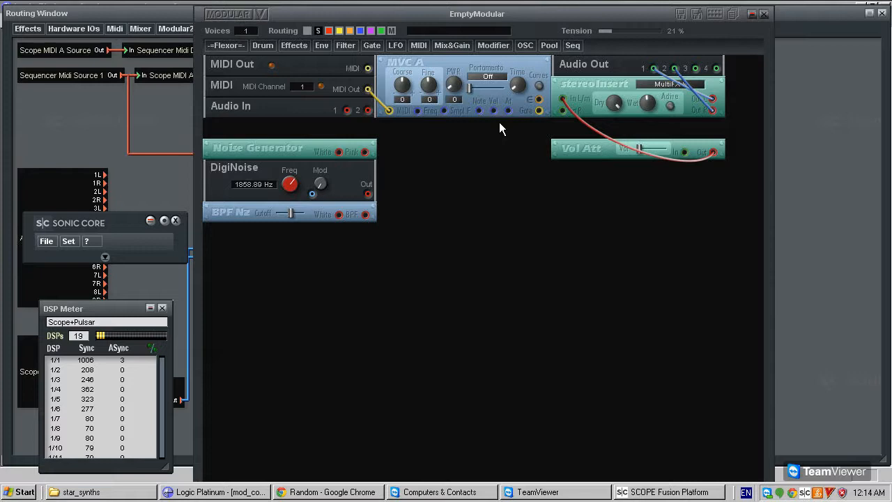
Set the cable tension to 0 % and switch the BPF Nz module to single mode.
{"action": "mouse_move", "coordinate": [307, 148]}
{"action": "left_mouse_down"}
{"action": "mouse_move", "coordinate": [434, 166]}
{"action": "mouse_move", "coordinate": [434, 200]}
{"action": "mouse_move", "coordinate": [308, 145]}
{"action": "left_mouse_up"}
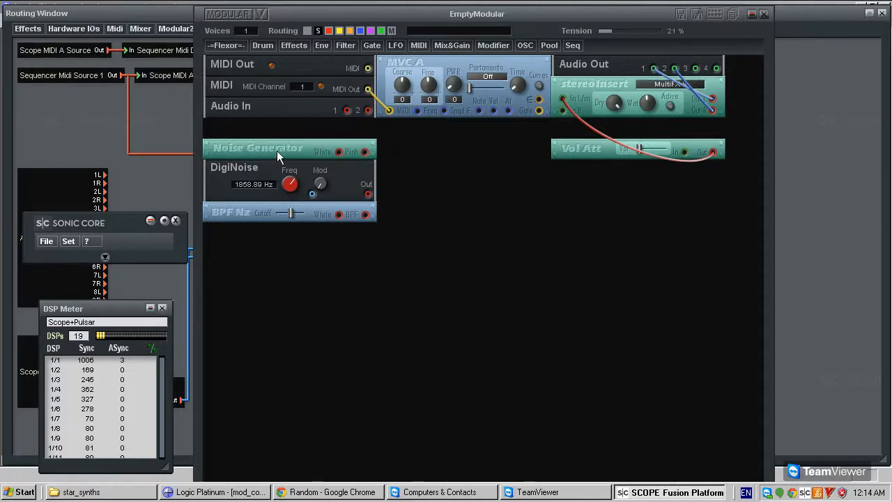
{"action": "left_click", "coordinate": [601, 31]}
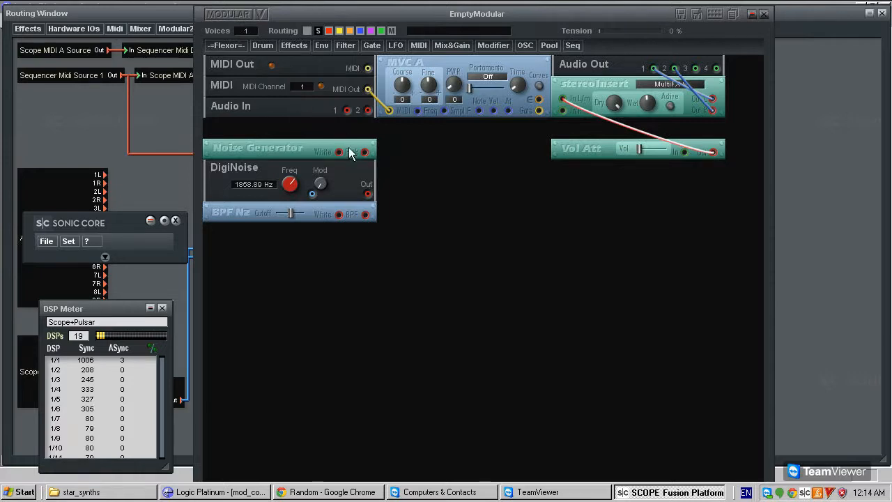
{"action": "right_click", "coordinate": [233, 211]}
{"action": "left_click", "coordinate": [238, 229]}
Spread out the noise modules with gaps, placing BPF Nz below the Noise Generator and DigiNoise below BPF Nz.
{"action": "left_click_drag", "start_coordinate": [233, 211], "coordinate": [233, 233]}
{"action": "mouse_move", "coordinate": [222, 157]}
{"action": "left_mouse_down"}
{"action": "mouse_move", "coordinate": [227, 183]}
{"action": "mouse_move", "coordinate": [223, 137]}
{"action": "mouse_move", "coordinate": [234, 149]}
{"action": "left_mouse_up"}
{"action": "left_click_drag", "start_coordinate": [224, 193], "coordinate": [223, 244]}
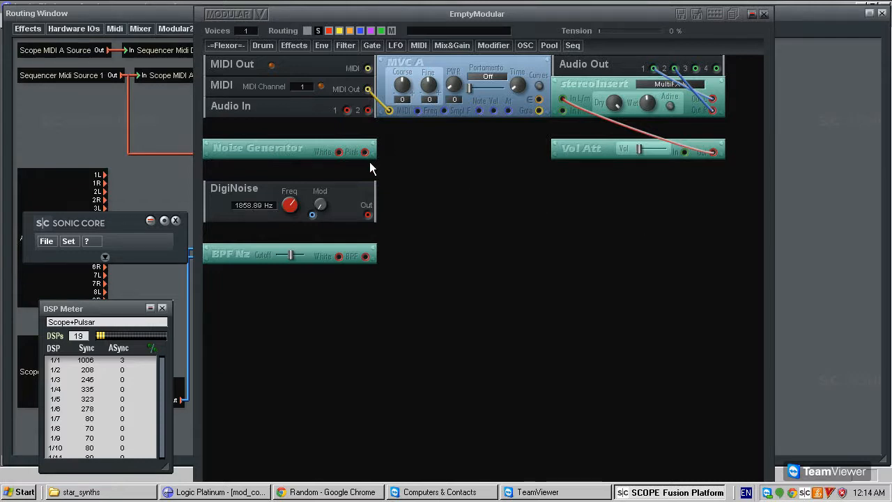
{"action": "left_click_drag", "start_coordinate": [331, 152], "coordinate": [243, 155]}
{"action": "left_click_drag", "start_coordinate": [227, 242], "coordinate": [235, 224]}
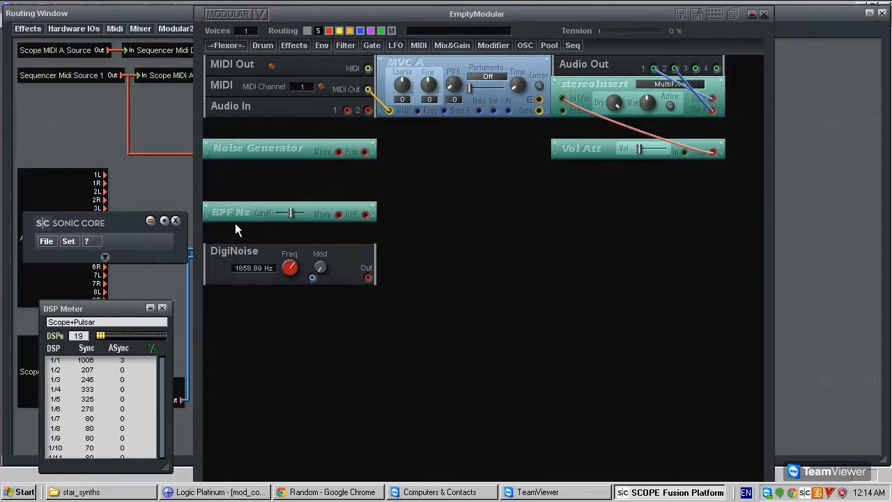
{"action": "left_click_drag", "start_coordinate": [304, 211], "coordinate": [311, 186]}
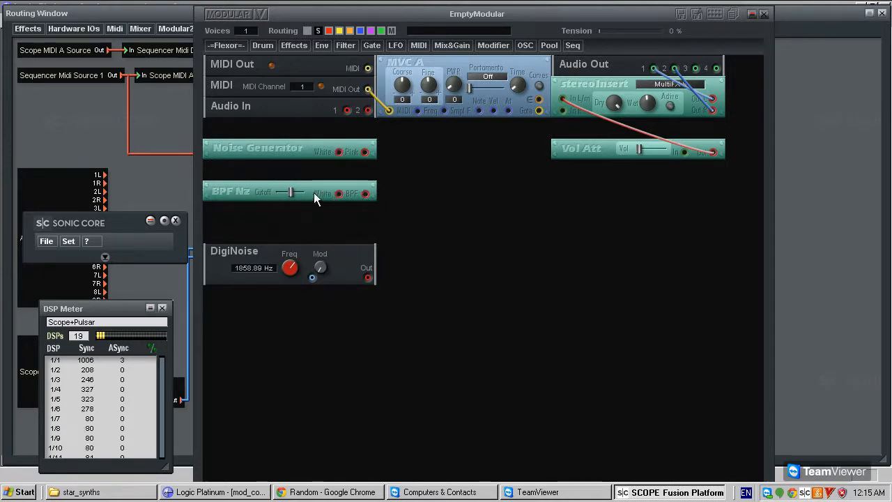
Raise the BPF Nz cutoff slightly and move DigiNoise up to leave only a small gap beneath BPF Nz.
{"action": "mouse_move", "coordinate": [287, 188]}
{"action": "left_mouse_down"}
{"action": "mouse_move", "coordinate": [303, 195]}
{"action": "mouse_move", "coordinate": [279, 193]}
{"action": "left_mouse_up"}
{"action": "left_click_drag", "start_coordinate": [290, 189], "coordinate": [293, 190]}
{"action": "mouse_move", "coordinate": [350, 255]}
{"action": "left_mouse_down"}
{"action": "mouse_move", "coordinate": [361, 240]}
{"action": "mouse_move", "coordinate": [354, 247]}
{"action": "left_mouse_up"}
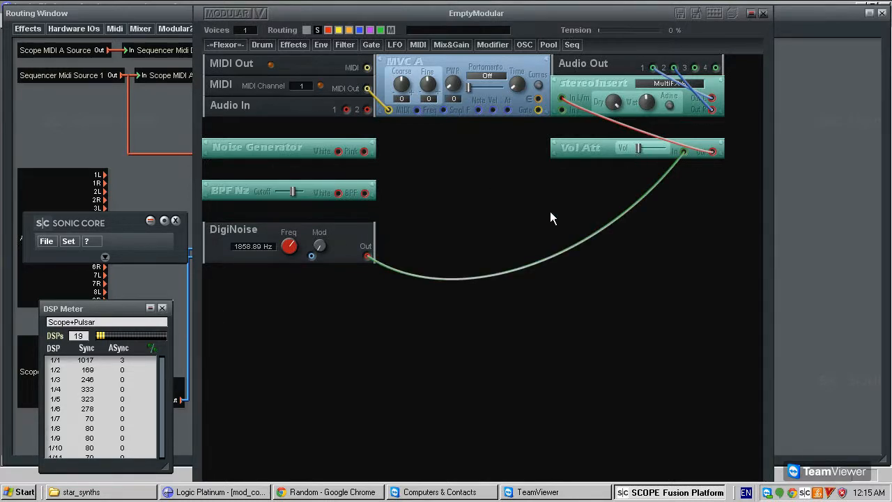
Sweep the DigiNoise frequency down to 0.00 Hz and remove its cable to Vol Att.
{"action": "left_click_drag", "start_coordinate": [289, 246], "coordinate": [300, 283]}
{"action": "left_click_drag", "start_coordinate": [290, 249], "coordinate": [310, 272]}
{"action": "left_click_drag", "start_coordinate": [295, 303], "coordinate": [277, 167]}
{"action": "mouse_move", "coordinate": [293, 246]}
{"action": "left_mouse_down"}
{"action": "mouse_move", "coordinate": [255, 217]}
{"action": "mouse_move", "coordinate": [239, 225]}
{"action": "mouse_move", "coordinate": [228, 252]}
{"action": "mouse_move", "coordinate": [248, 211]}
{"action": "mouse_move", "coordinate": [233, 230]}
{"action": "mouse_move", "coordinate": [289, 214]}
{"action": "mouse_move", "coordinate": [279, 213]}
{"action": "mouse_move", "coordinate": [311, 224]}
{"action": "mouse_move", "coordinate": [319, 244]}
{"action": "mouse_move", "coordinate": [305, 192]}
{"action": "mouse_move", "coordinate": [296, 261]}
{"action": "left_mouse_up"}
{"action": "left_click", "coordinate": [391, 268]}
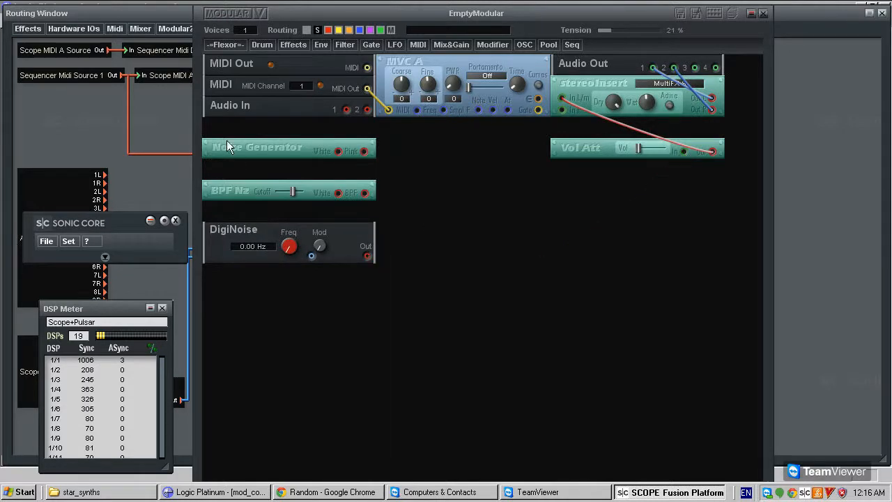
Move the Noise Generator below DigiNoise and add a Decimator in single mode directly beneath it.
{"action": "left_click_drag", "start_coordinate": [246, 151], "coordinate": [249, 317]}
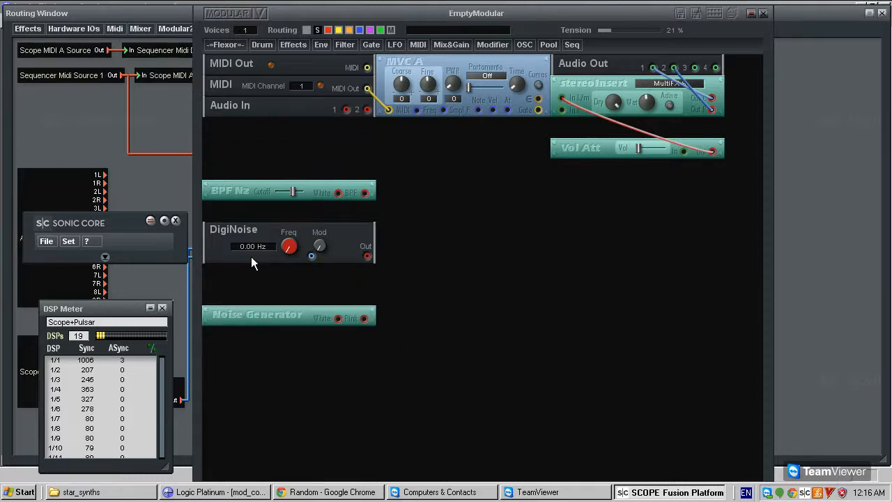
{"action": "left_click", "coordinate": [292, 46]}
{"action": "mouse_move", "coordinate": [311, 71]}
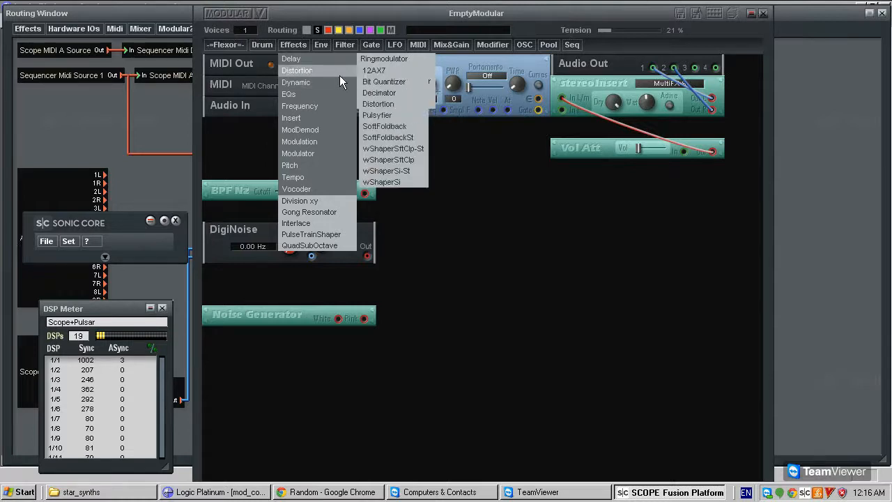
{"action": "left_click", "coordinate": [390, 92]}
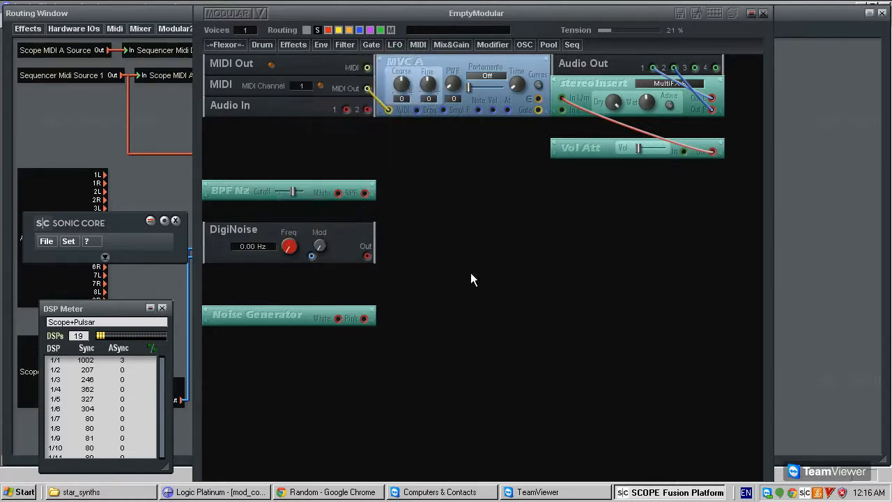
{"action": "left_click", "coordinate": [308, 335]}
{"action": "right_click", "coordinate": [299, 333]}
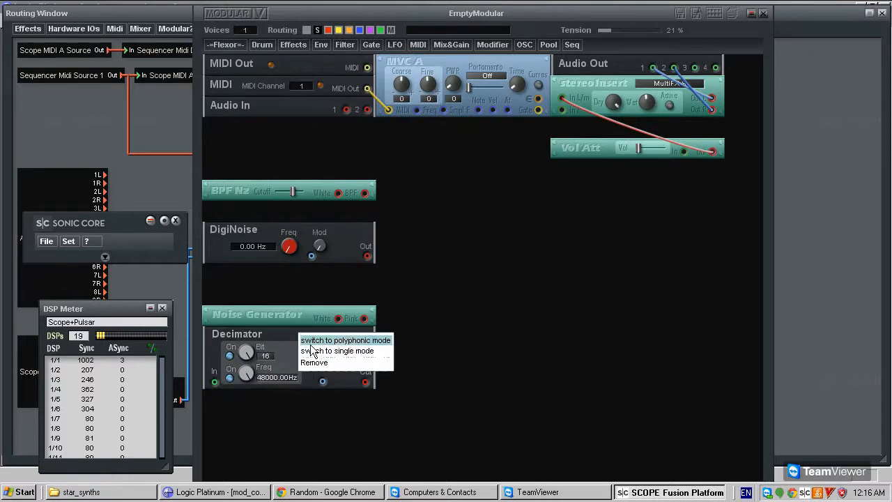
{"action": "left_click", "coordinate": [316, 350]}
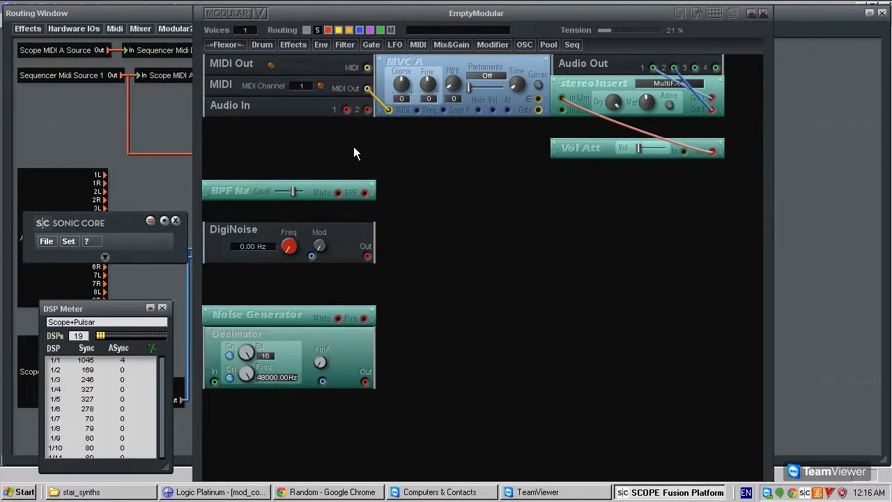
Toggle the Noise Generator between polyphonic and single mode for comparison, ending in single mode.
{"action": "right_click", "coordinate": [226, 317]}
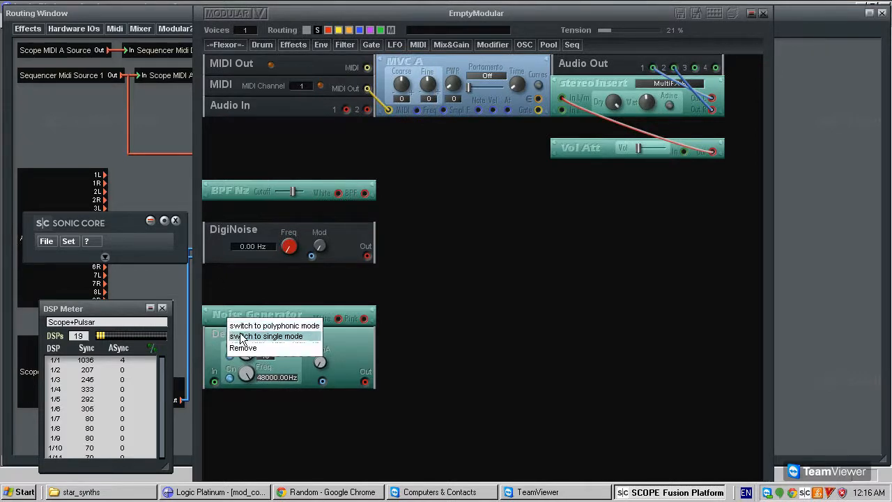
{"action": "left_click", "coordinate": [244, 326]}
{"action": "right_click", "coordinate": [244, 315]}
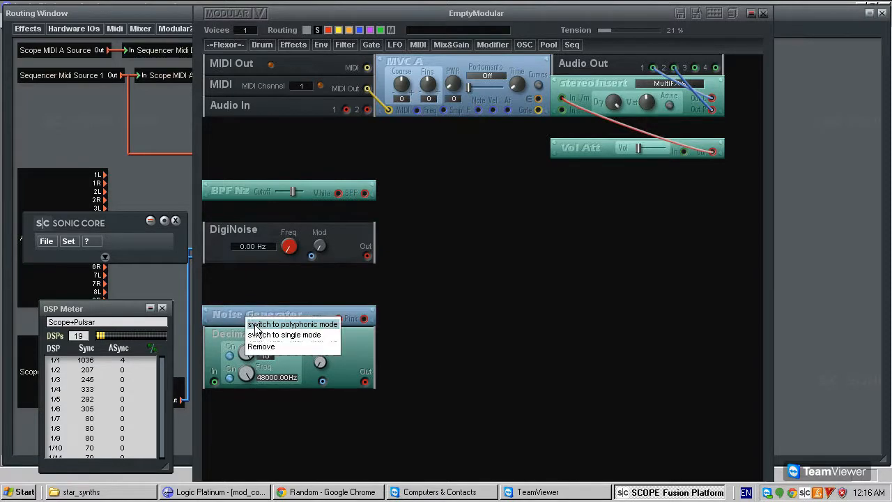
{"action": "left_click", "coordinate": [258, 335]}
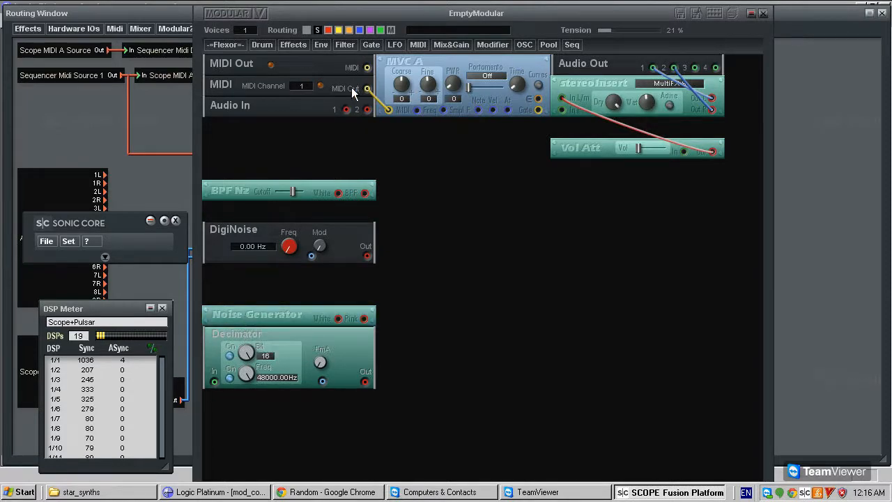
{"action": "right_click", "coordinate": [302, 311]}
{"action": "left_click", "coordinate": [317, 320]}
{"action": "right_click", "coordinate": [302, 316]}
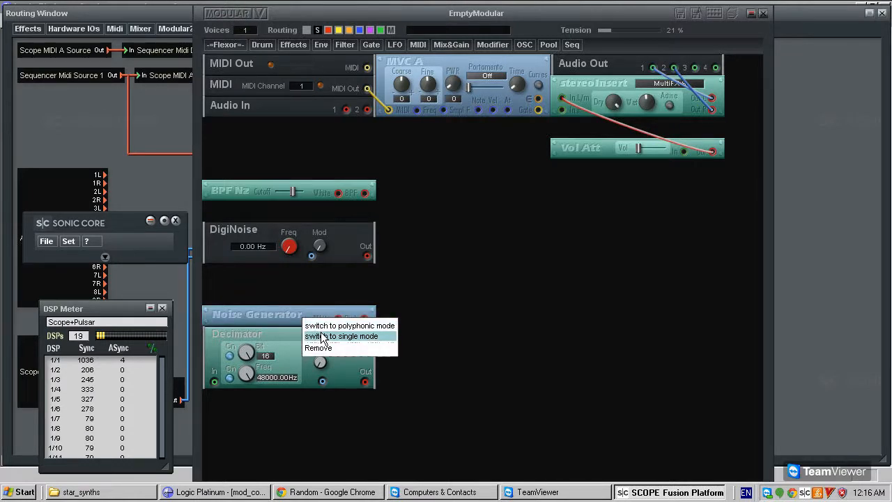
{"action": "left_click", "coordinate": [324, 338]}
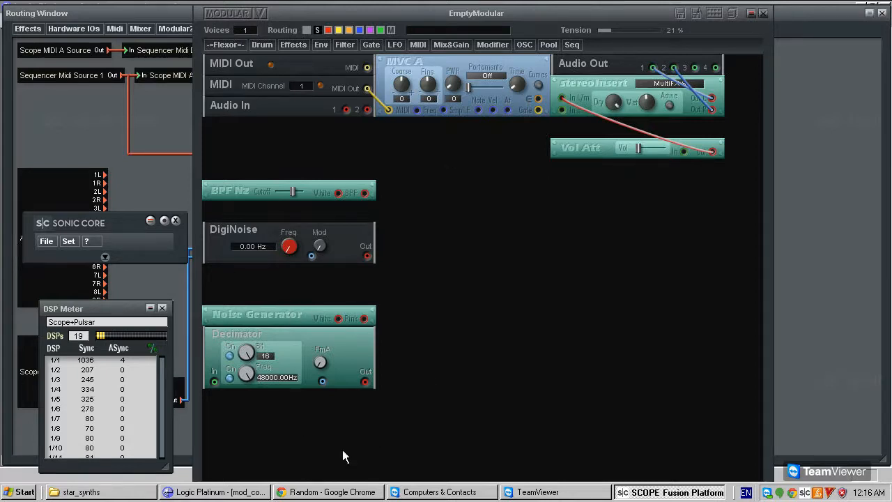
{"action": "mouse_move", "coordinate": [281, 308]}
{"action": "left_mouse_down"}
{"action": "mouse_move", "coordinate": [284, 299]}
{"action": "mouse_move", "coordinate": [283, 307]}
{"action": "left_mouse_up"}
{"action": "right_click", "coordinate": [278, 312]}
{"action": "right_click", "coordinate": [280, 314]}
{"action": "left_click", "coordinate": [294, 336]}
Try the Decimator's bit and frequency knobs, returning them to 16 and 48000 Hz, with the module back directly under the Noise Generator.
{"action": "left_click_drag", "start_coordinate": [280, 345], "coordinate": [282, 368]}
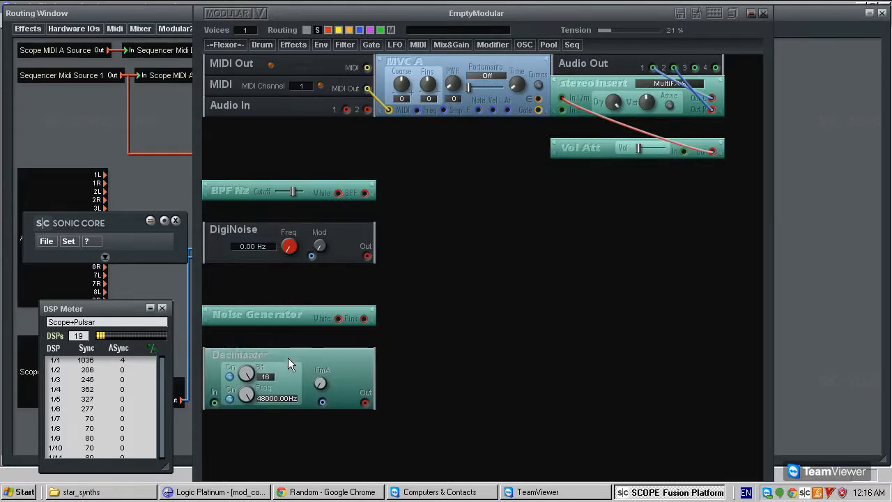
{"action": "left_click_drag", "start_coordinate": [260, 400], "coordinate": [271, 426]}
{"action": "left_click_drag", "start_coordinate": [252, 377], "coordinate": [342, 492]}
{"action": "left_click_drag", "start_coordinate": [246, 394], "coordinate": [329, 496]}
{"action": "left_click_drag", "start_coordinate": [284, 367], "coordinate": [278, 344]}
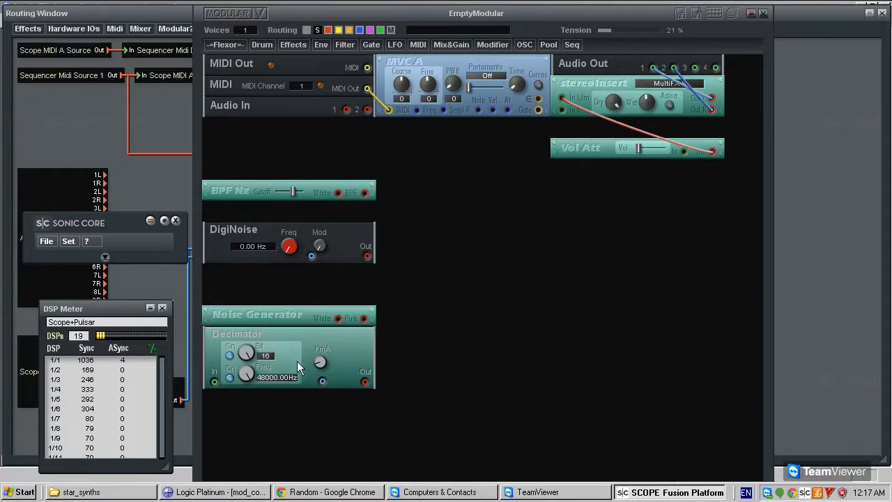
Audition DigiNoise through Vol Att while raising its frequency to 8180.73 Hz, and disconnect it again.
{"action": "left_click_drag", "start_coordinate": [369, 255], "coordinate": [683, 151]}
{"action": "left_click_drag", "start_coordinate": [278, 248], "coordinate": [255, 229]}
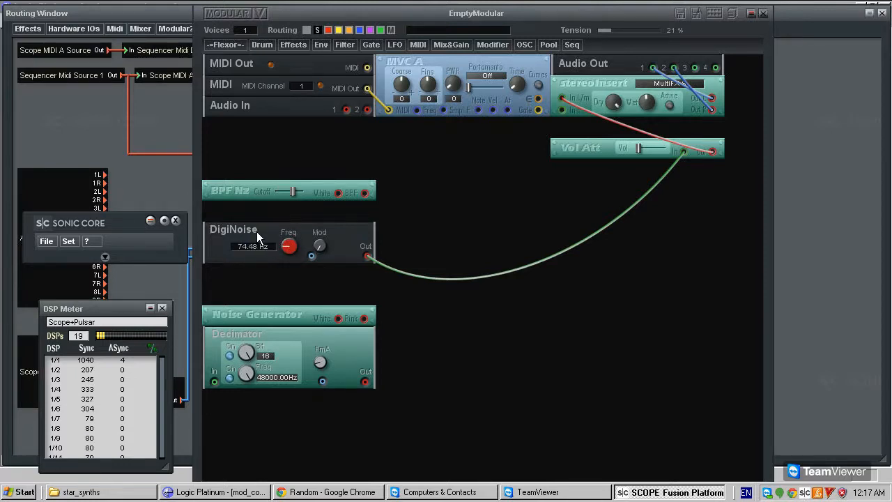
{"action": "left_click_drag", "start_coordinate": [256, 231], "coordinate": [363, 238]}
{"action": "right_click", "coordinate": [362, 238]}
{"action": "left_click", "coordinate": [375, 272]}
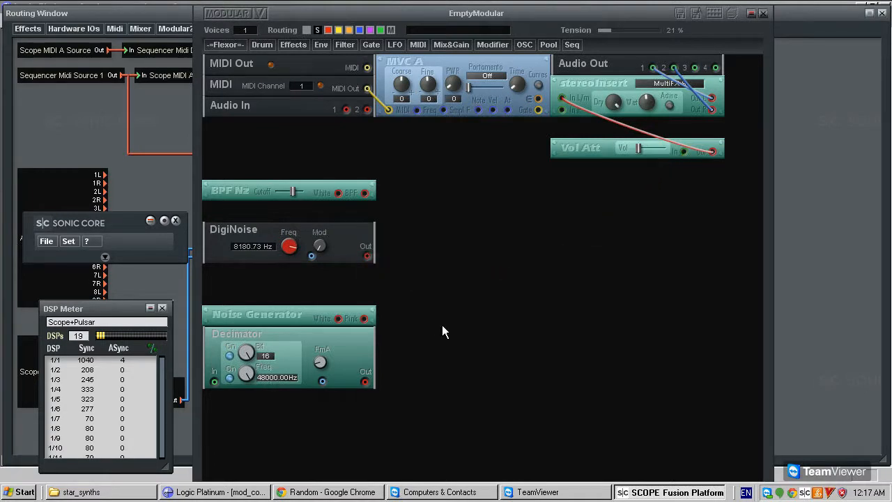
Patch the Noise Generator's White output into the Decimator's input and colour the cable blue.
{"action": "left_click", "coordinate": [214, 381]}
{"action": "left_click_drag", "start_coordinate": [215, 381], "coordinate": [338, 318]}
{"action": "right_click", "coordinate": [306, 336]}
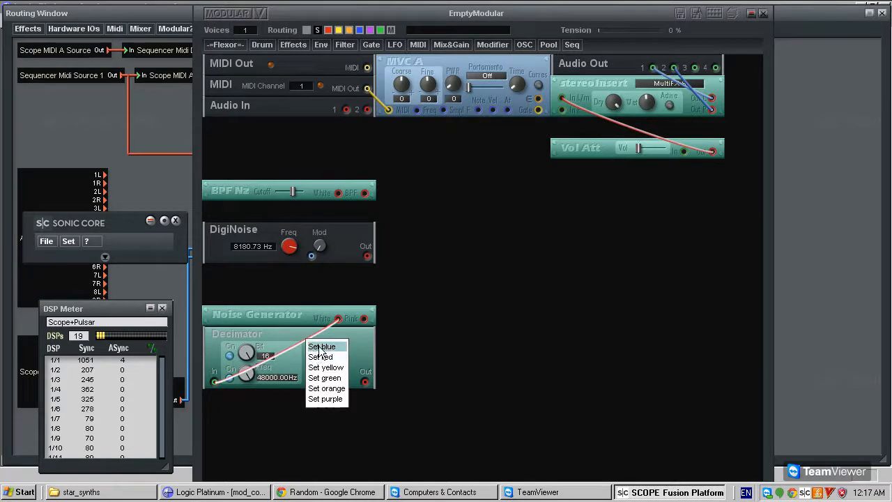
{"action": "left_click", "coordinate": [313, 346]}
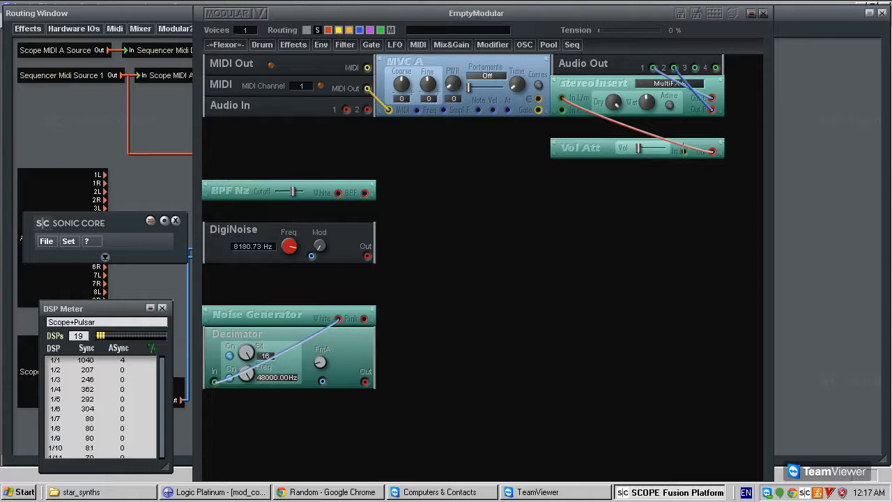
Audition the Decimator through Vol Att, set the DigiNoise frequency to 24000 Hz, and delete the Decimator's output cable.
{"action": "left_click_drag", "start_coordinate": [683, 149], "coordinate": [366, 382]}
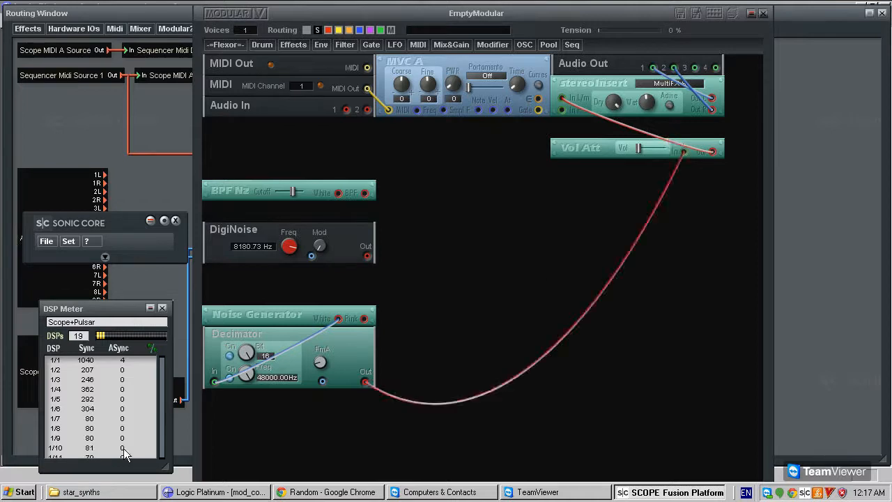
{"action": "left_click_drag", "start_coordinate": [250, 375], "coordinate": [282, 436]}
{"action": "left_click_drag", "start_coordinate": [292, 247], "coordinate": [324, 303]}
{"action": "left_click", "coordinate": [594, 299]}
{"action": "key", "text": "Delete"}
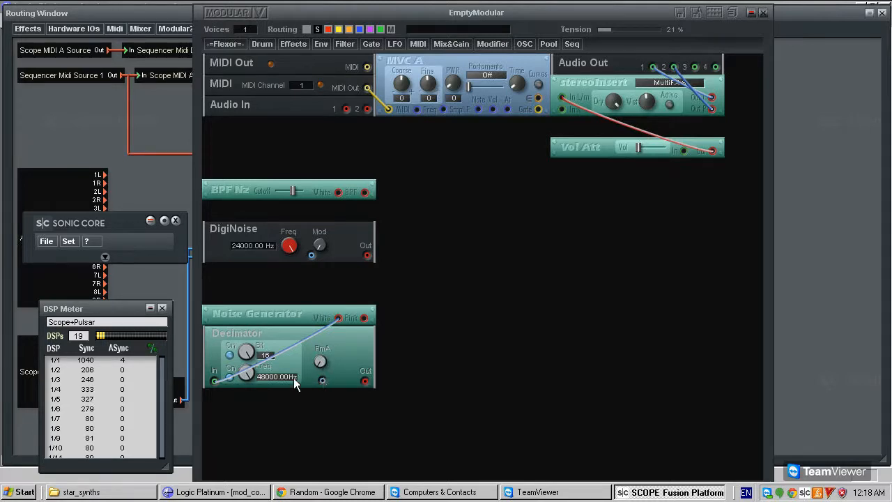
Add a Sine LFO module in the free space beside DigiNoise and the Noise Generator.
{"action": "left_click", "coordinate": [494, 40]}
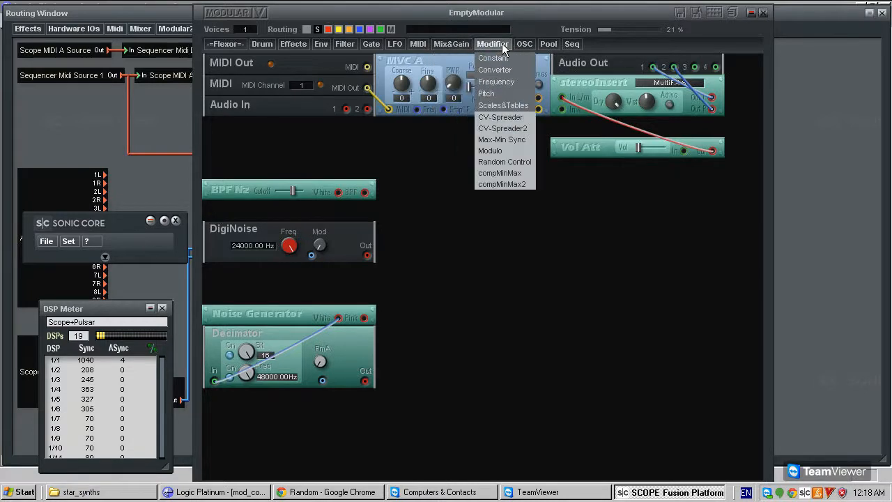
{"action": "mouse_move", "coordinate": [394, 43]}
{"action": "mouse_move", "coordinate": [401, 105]}
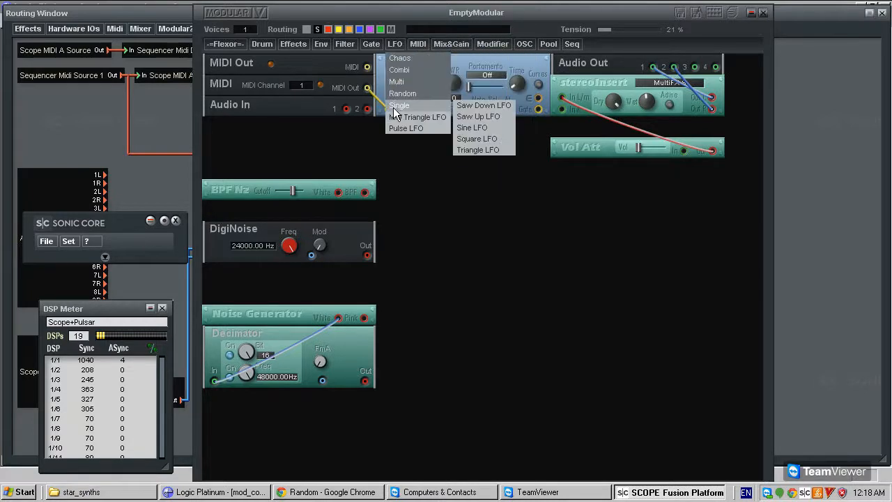
{"action": "left_click", "coordinate": [481, 130]}
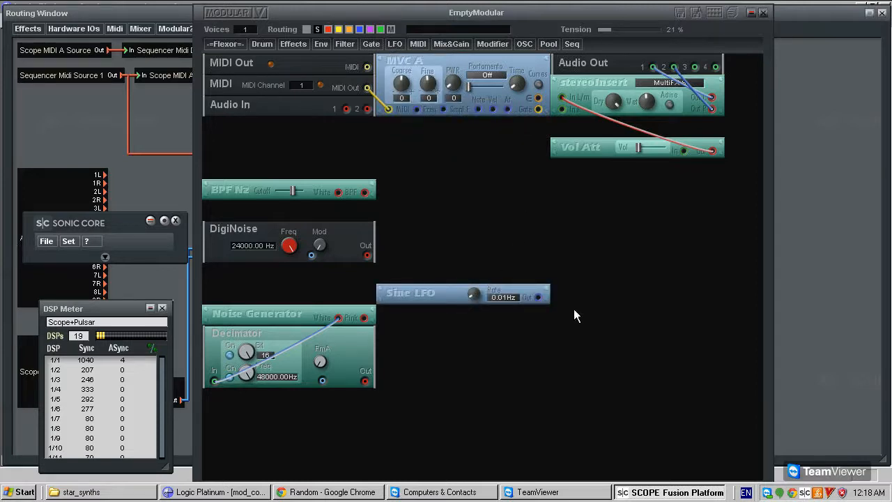
Patch the Sine LFO's output to the DigiNoise Mod and Decimator FmA inputs, and switch the LFO to single mode.
{"action": "left_click_drag", "start_coordinate": [311, 255], "coordinate": [322, 380]}
{"action": "right_click", "coordinate": [462, 291]}
{"action": "left_click", "coordinate": [452, 317]}
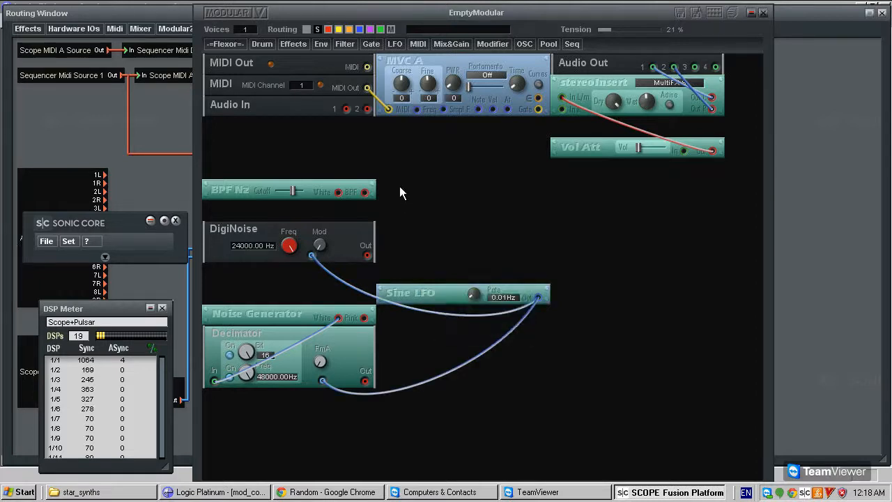
Add a Static Crossfade module beside BPF Nz and DigiNoise and switch it to single mode.
{"action": "left_click", "coordinate": [451, 44]}
{"action": "mouse_move", "coordinate": [461, 110]}
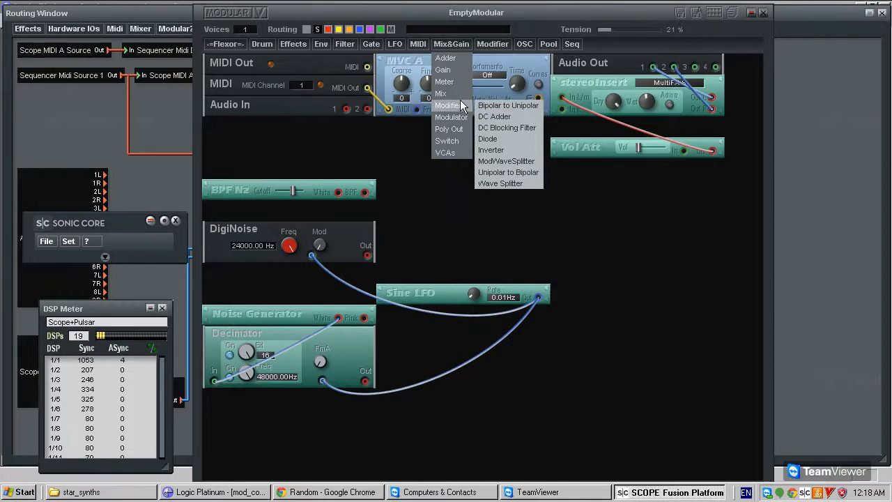
{"action": "mouse_move", "coordinate": [464, 131]}
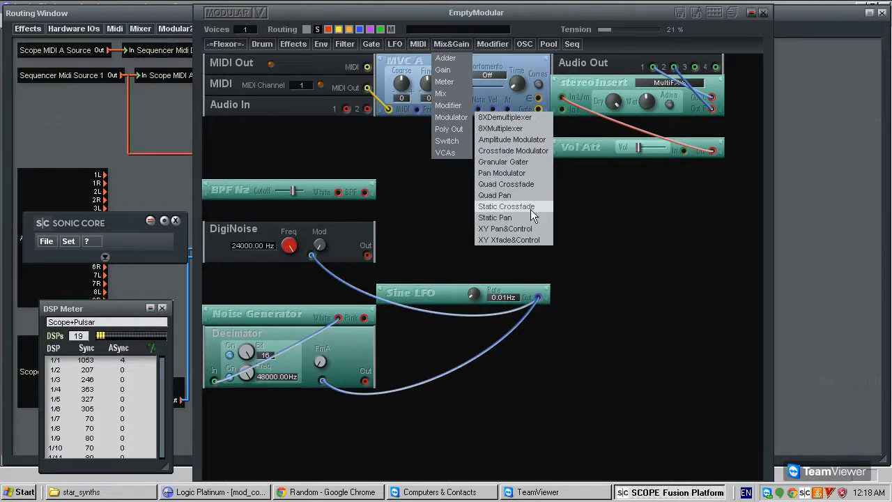
{"action": "left_click", "coordinate": [531, 207]}
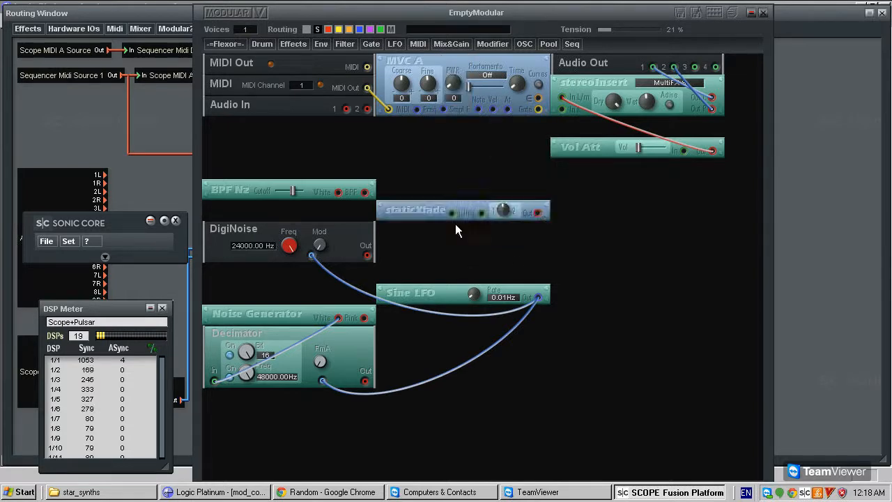
{"action": "right_click", "coordinate": [434, 209]}
{"action": "left_click", "coordinate": [456, 223]}
Patch DigiNoise and the Decimator into crossfade inputs 1 and 2, and the crossfade's output into Vol Att.
{"action": "left_click", "coordinate": [367, 255]}
{"action": "left_click", "coordinate": [451, 213]}
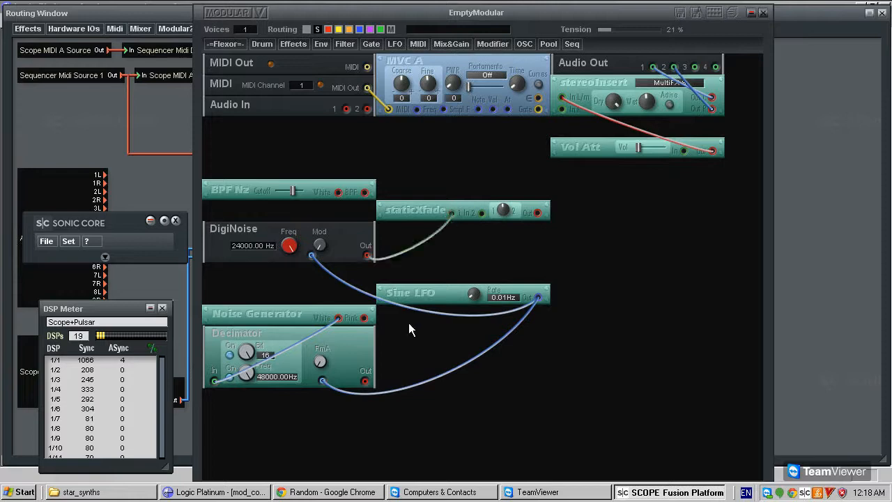
{"action": "left_click_drag", "start_coordinate": [480, 213], "coordinate": [365, 380]}
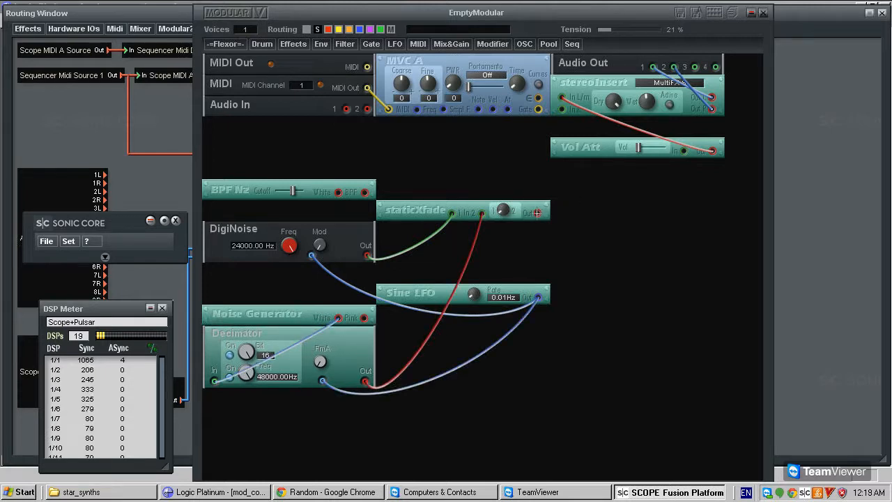
{"action": "left_click", "coordinate": [685, 152]}
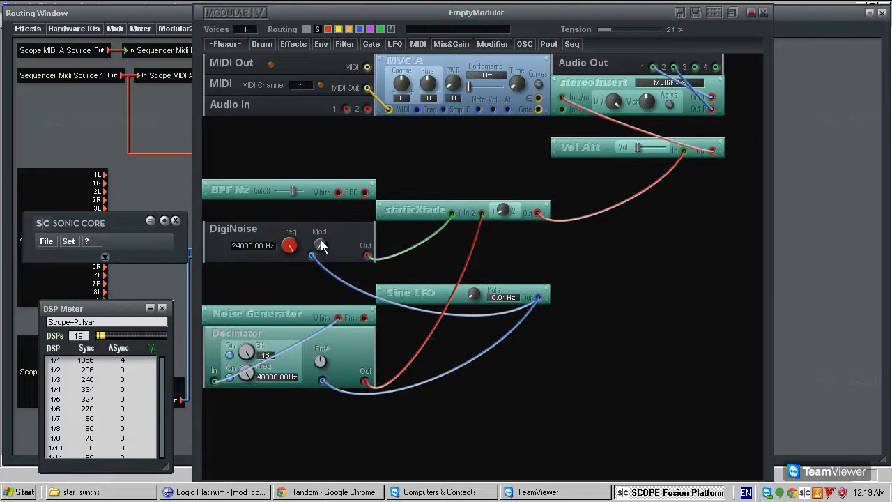
Audition the crossfaded noise sources with Vol Att raised, varying the crossfade and the Sine LFO rate between 47.74 Hz and 0.64 Hz.
{"action": "left_click_drag", "start_coordinate": [639, 146], "coordinate": [644, 146]}
{"action": "left_click_drag", "start_coordinate": [640, 149], "coordinate": [643, 145]}
{"action": "mouse_move", "coordinate": [474, 297]}
{"action": "left_mouse_down"}
{"action": "mouse_move", "coordinate": [467, 263]}
{"action": "mouse_move", "coordinate": [504, 268]}
{"action": "mouse_move", "coordinate": [477, 295]}
{"action": "left_mouse_up"}
{"action": "mouse_move", "coordinate": [503, 206]}
{"action": "left_mouse_down"}
{"action": "mouse_move", "coordinate": [491, 227]}
{"action": "mouse_move", "coordinate": [501, 204]}
{"action": "left_mouse_up"}
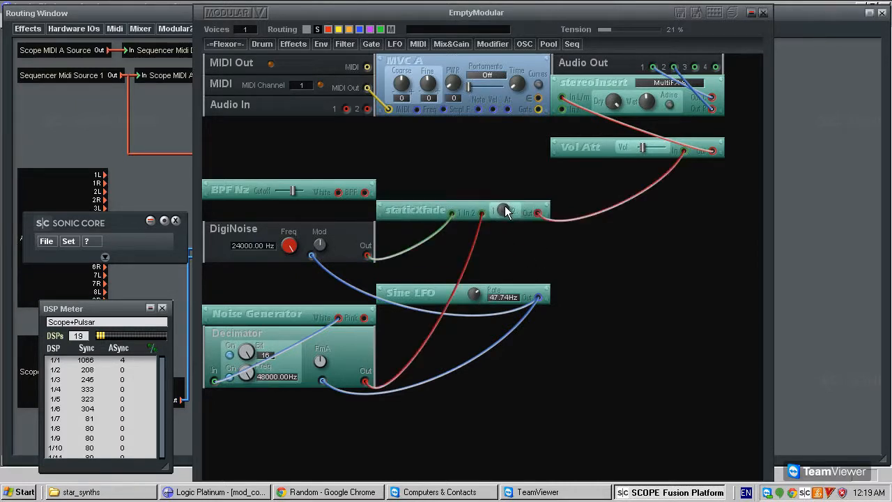
{"action": "left_click_drag", "start_coordinate": [480, 293], "coordinate": [419, 287]}
{"action": "left_click_drag", "start_coordinate": [638, 148], "coordinate": [645, 148]}
{"action": "left_click_drag", "start_coordinate": [641, 147], "coordinate": [625, 149]}
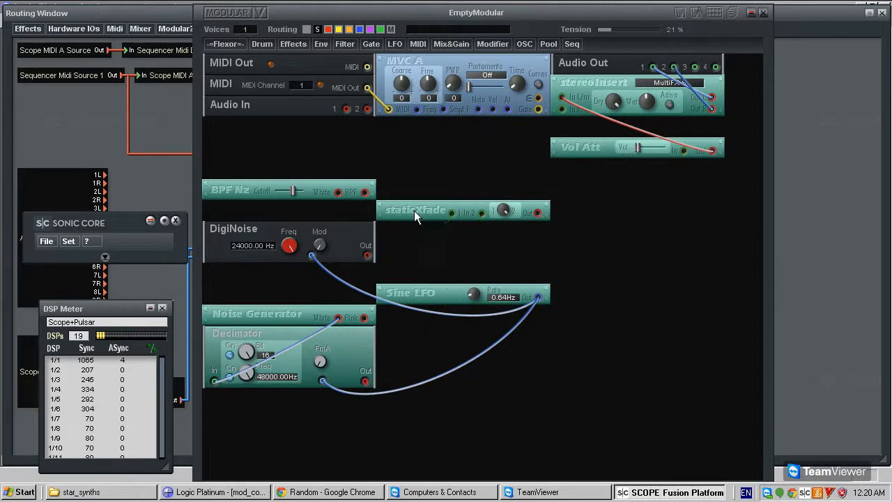
Remove the crossfade, Sine LFO, Decimator, DigiNoise and BPF Nz modules, and move the Noise Generator up near Audio In.
{"action": "key", "text": "Delete"}
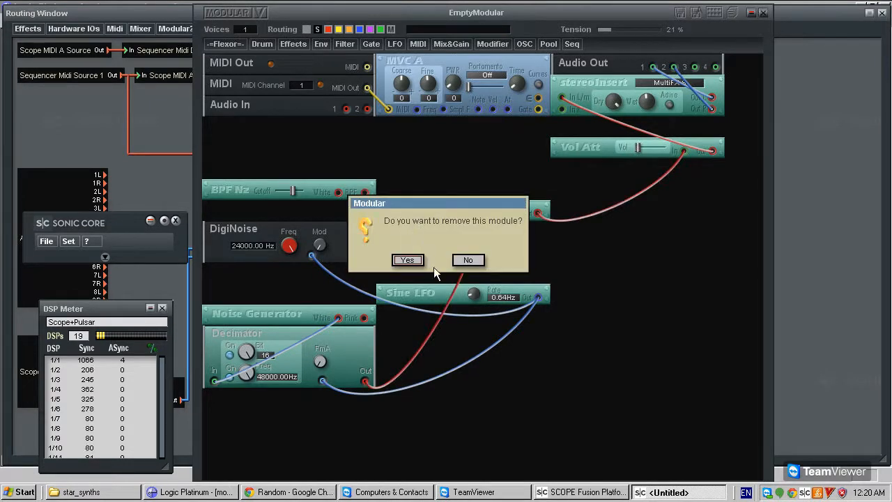
{"action": "left_click", "coordinate": [406, 259]}
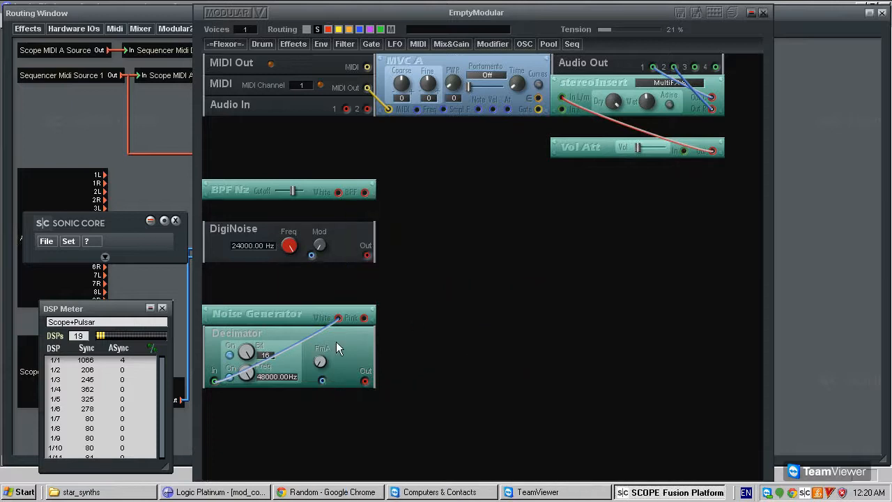
{"action": "key", "text": "Delete"}
{"action": "key", "text": "Return"}
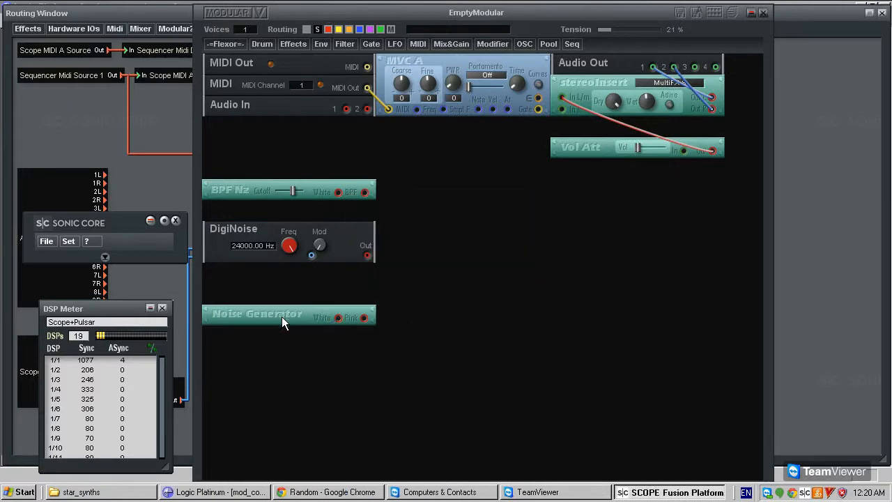
{"action": "key", "text": "Delete"}
{"action": "key", "text": "Return"}
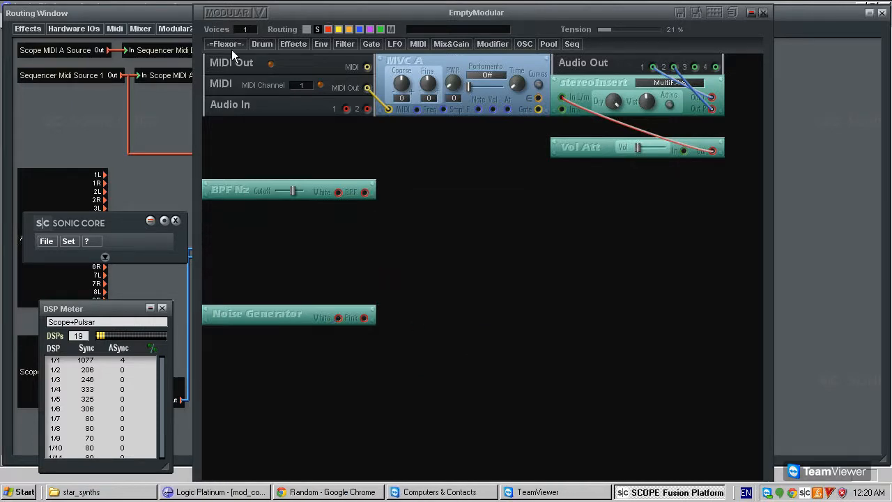
{"action": "key", "text": "Delete"}
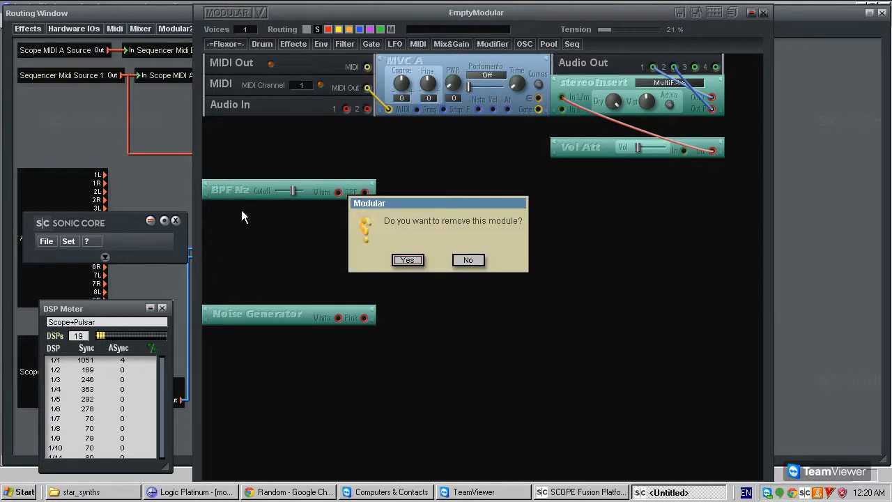
{"action": "key", "text": "Return"}
{"action": "left_click_drag", "start_coordinate": [237, 317], "coordinate": [303, 152]}
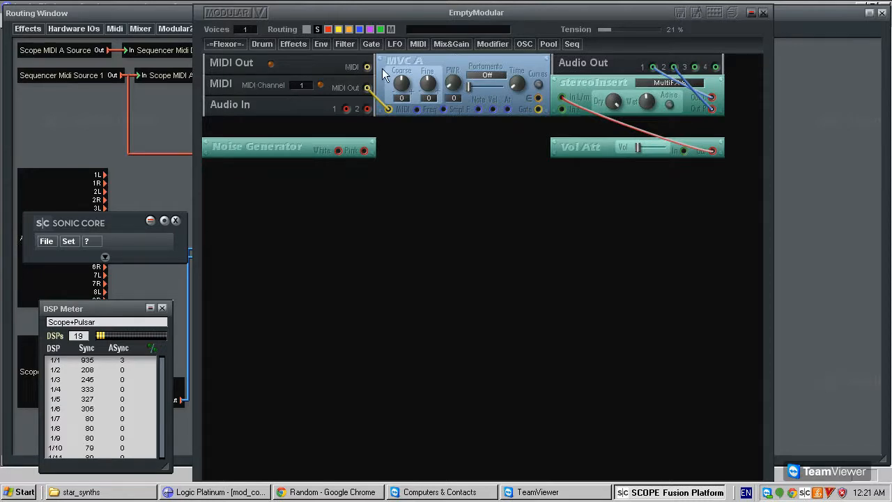
Add a 24dB Bandpass R filter directly below the Noise Generator and switch it to single mode.
{"action": "left_click", "coordinate": [350, 41]}
{"action": "mouse_move", "coordinate": [355, 58]}
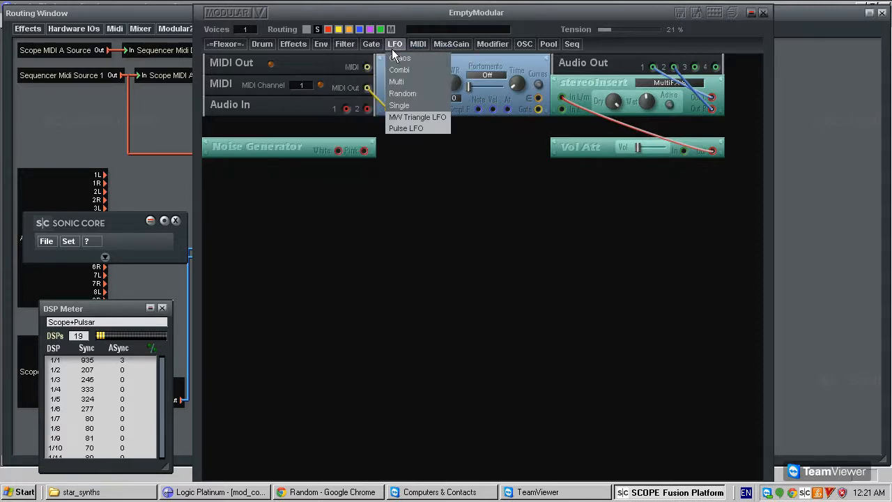
{"action": "left_click", "coordinate": [478, 59]}
{"action": "left_click", "coordinate": [355, 173]}
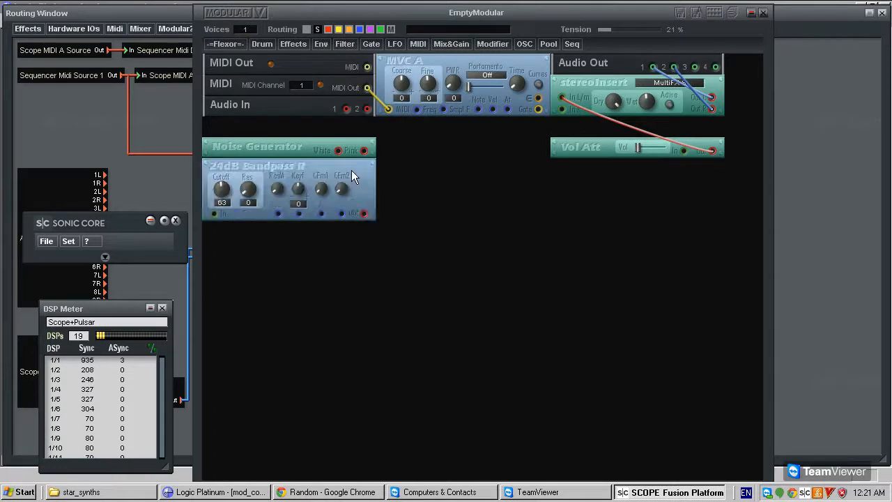
{"action": "right_click", "coordinate": [356, 168]}
{"action": "left_click", "coordinate": [366, 190]}
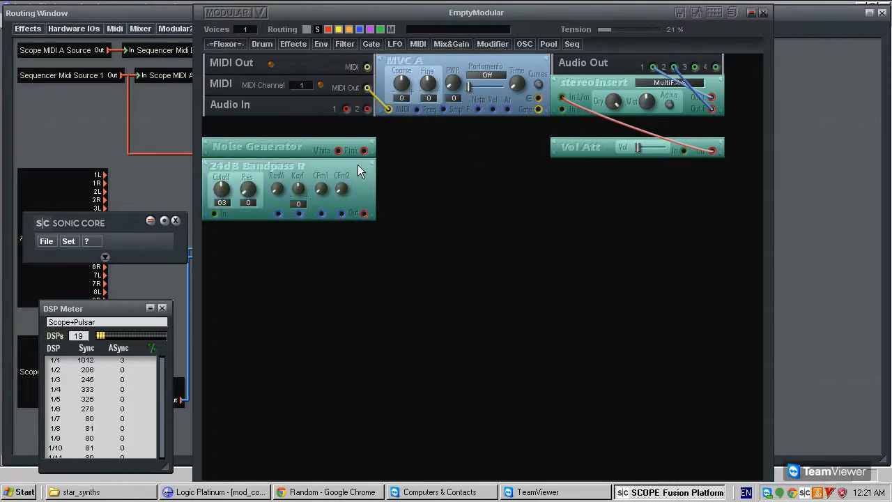
Add a second 24dB Bandpass R filter below the first one and switch it to single mode.
{"action": "left_click", "coordinate": [344, 46]}
{"action": "mouse_move", "coordinate": [370, 59]}
{"action": "left_click", "coordinate": [460, 57]}
{"action": "left_click", "coordinate": [309, 245]}
{"action": "right_click", "coordinate": [343, 238]}
{"action": "left_click", "coordinate": [363, 254]}
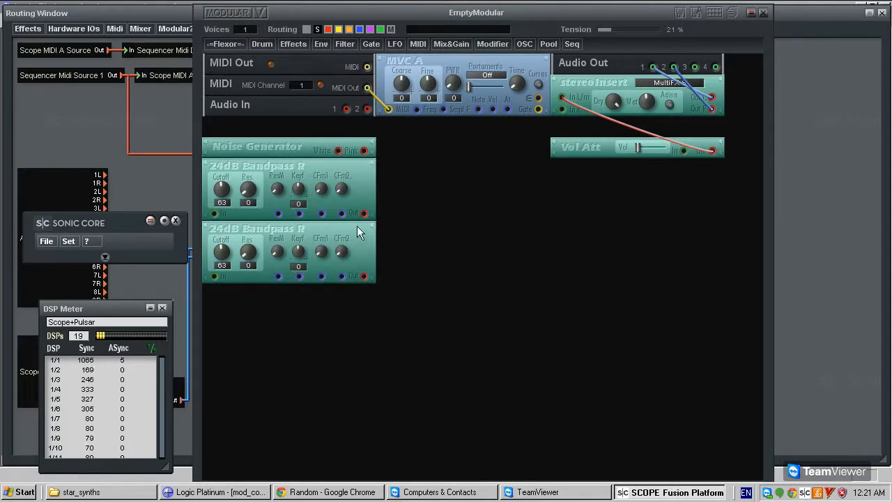
Add a third 24dB Bandpass R filter and shift all three filters down, leaving a gap below the Noise Generator.
{"action": "left_click", "coordinate": [349, 43]}
{"action": "mouse_move", "coordinate": [360, 70]}
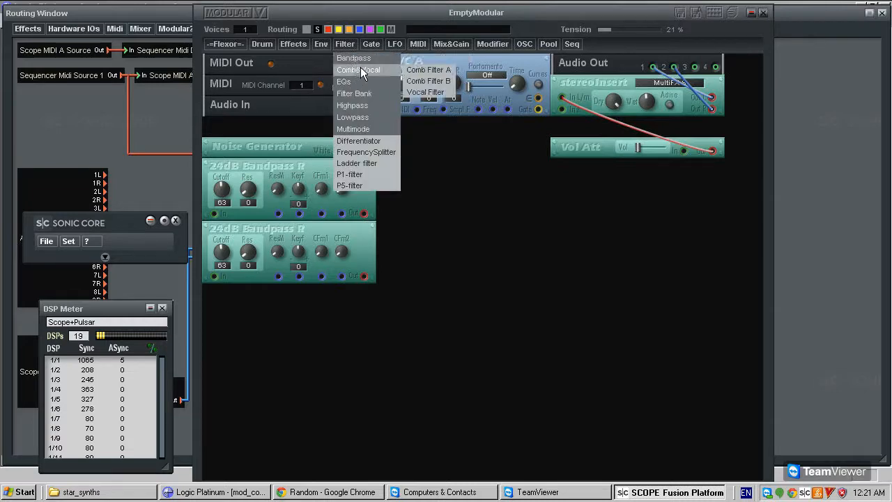
{"action": "left_click", "coordinate": [407, 57]}
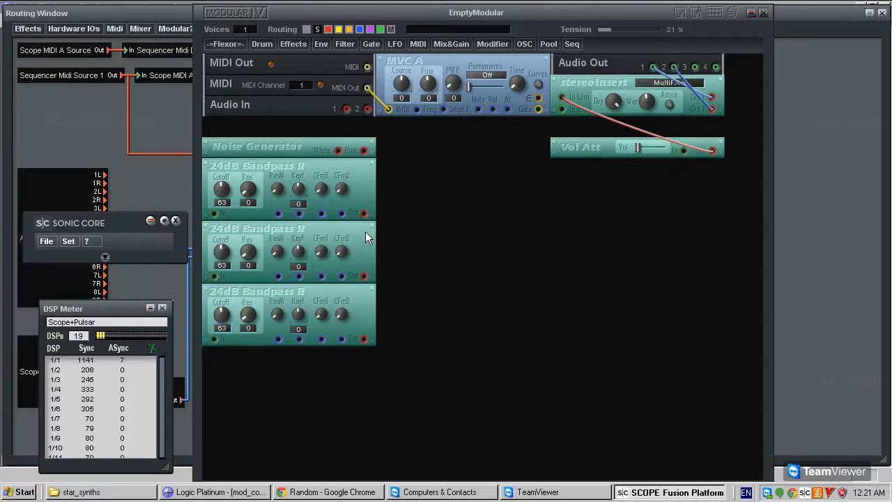
{"action": "left_click_drag", "start_coordinate": [362, 224], "coordinate": [354, 279]}
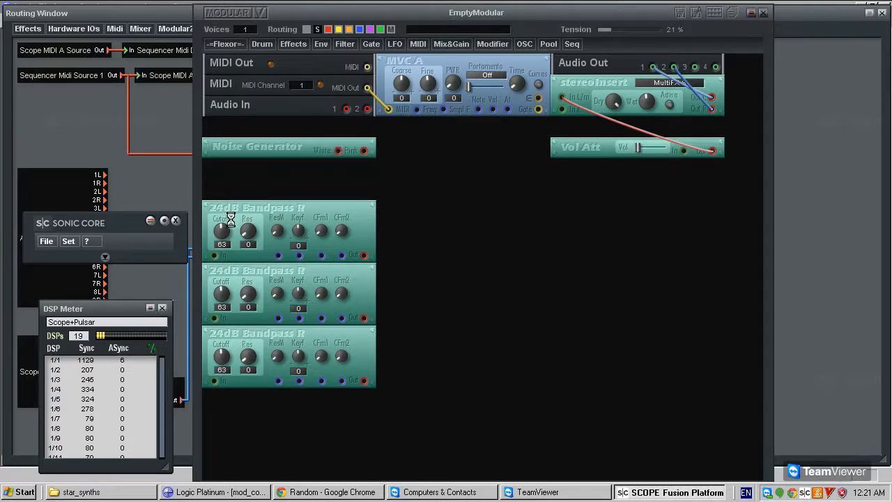
Patch the Noise Generator's White output to the inputs of all three bandpass filters.
{"action": "left_click", "coordinate": [215, 256]}
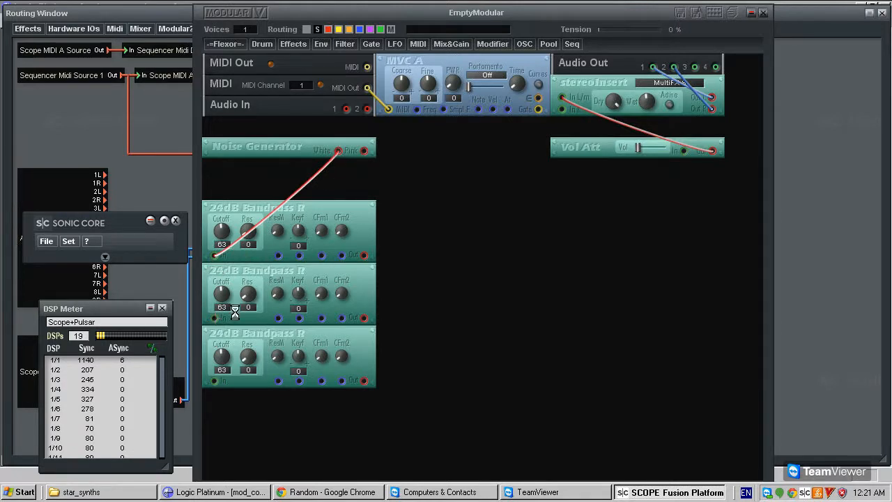
{"action": "left_click", "coordinate": [215, 319]}
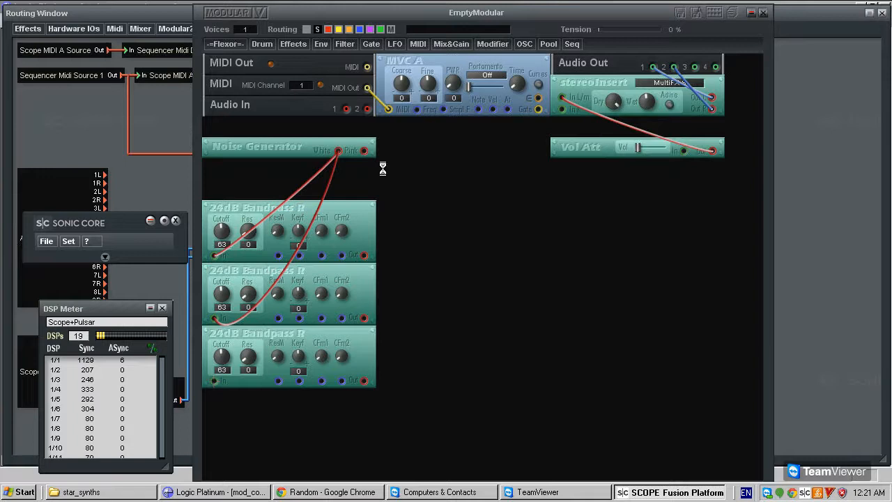
{"action": "left_click", "coordinate": [339, 151]}
{"action": "left_click", "coordinate": [214, 381]}
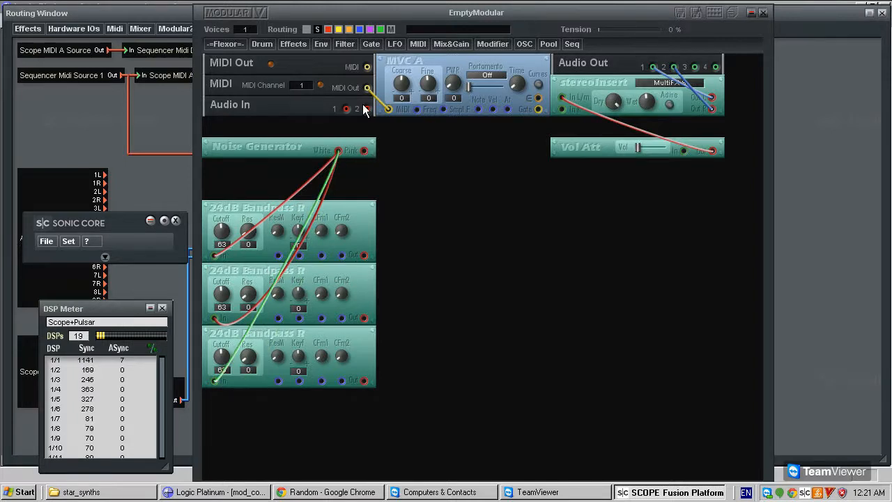
Add a Mix 4 module in the free space beside the bandpass filters.
{"action": "left_click", "coordinate": [450, 43]}
{"action": "mouse_move", "coordinate": [459, 92]}
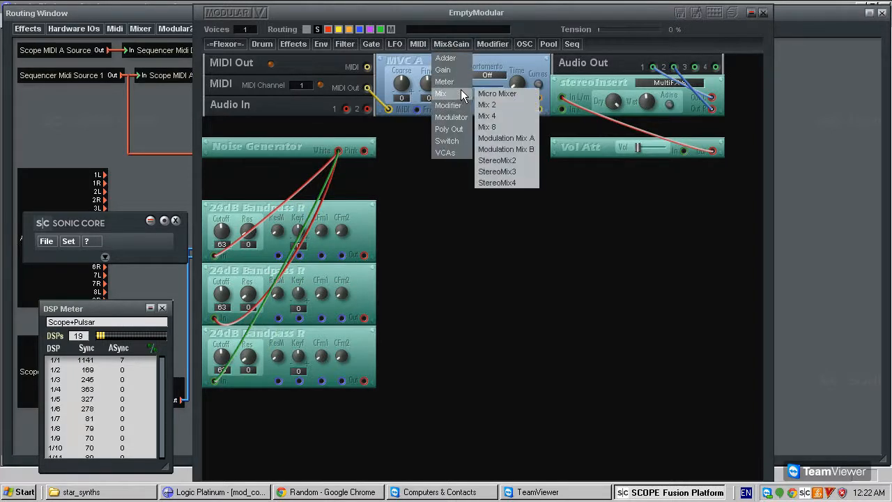
{"action": "left_click", "coordinate": [508, 115]}
{"action": "left_click", "coordinate": [413, 250]}
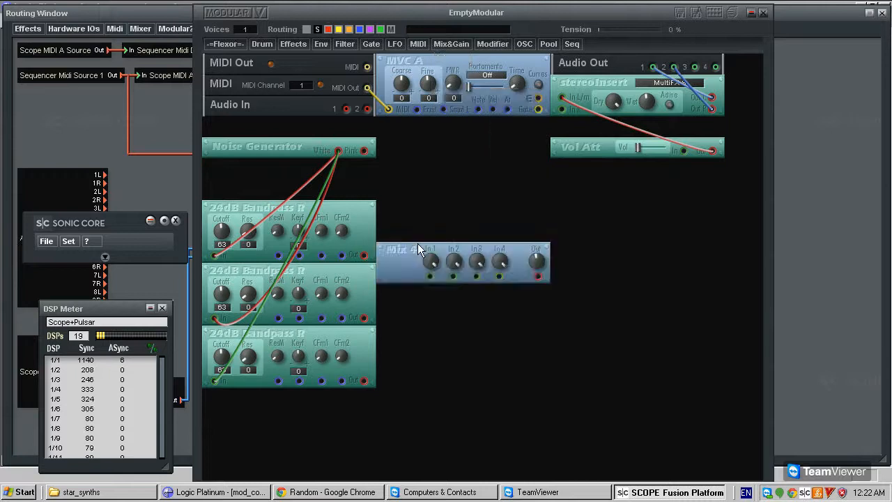
Patch the outputs of the three bandpass filters into Mix 4 inputs 1, 2 and 3.
{"action": "left_click", "coordinate": [363, 255]}
{"action": "left_click", "coordinate": [430, 276]}
{"action": "left_click", "coordinate": [363, 318]}
{"action": "left_click", "coordinate": [453, 277]}
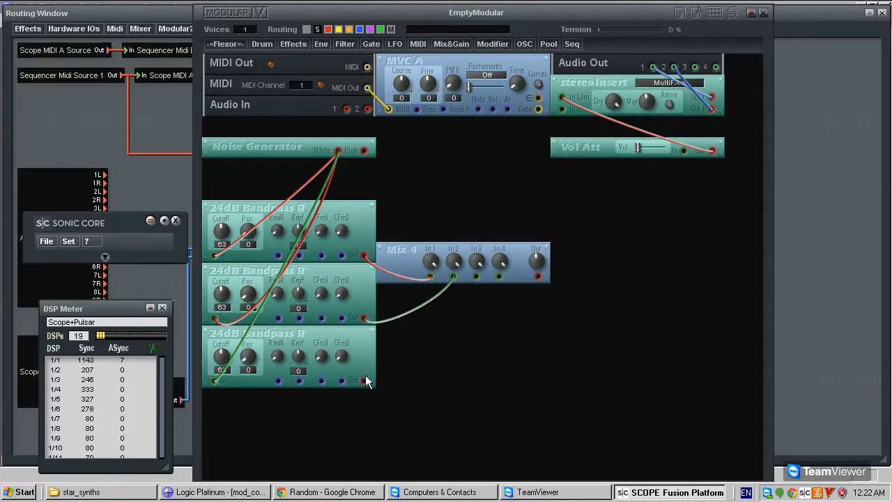
{"action": "left_click", "coordinate": [364, 379]}
{"action": "left_click", "coordinate": [476, 277]}
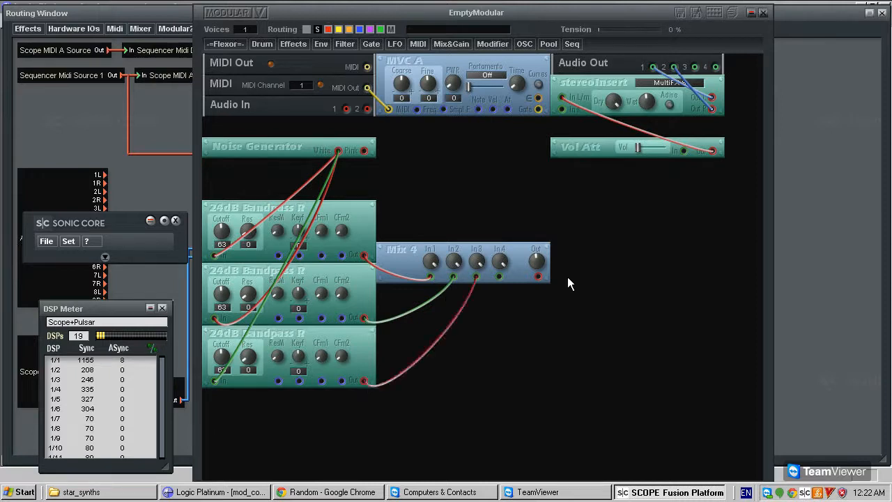
Patch the Mix 4 output into the Vol Att input and switch Mix 4 to single mode.
{"action": "left_click", "coordinate": [538, 277]}
{"action": "left_click", "coordinate": [684, 151]}
{"action": "left_click_drag", "start_coordinate": [642, 148], "coordinate": [639, 152]}
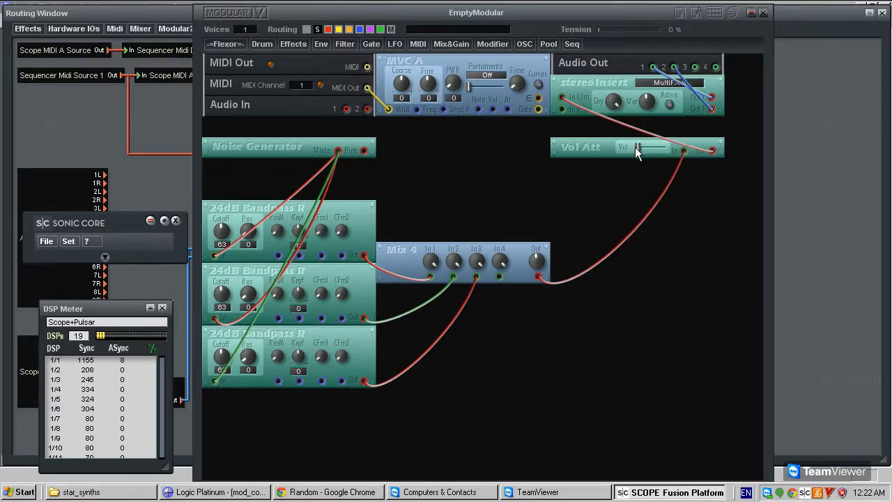
{"action": "left_click_drag", "start_coordinate": [261, 219], "coordinate": [245, 209]}
{"action": "right_click", "coordinate": [392, 258]}
{"action": "left_click", "coordinate": [424, 268]}
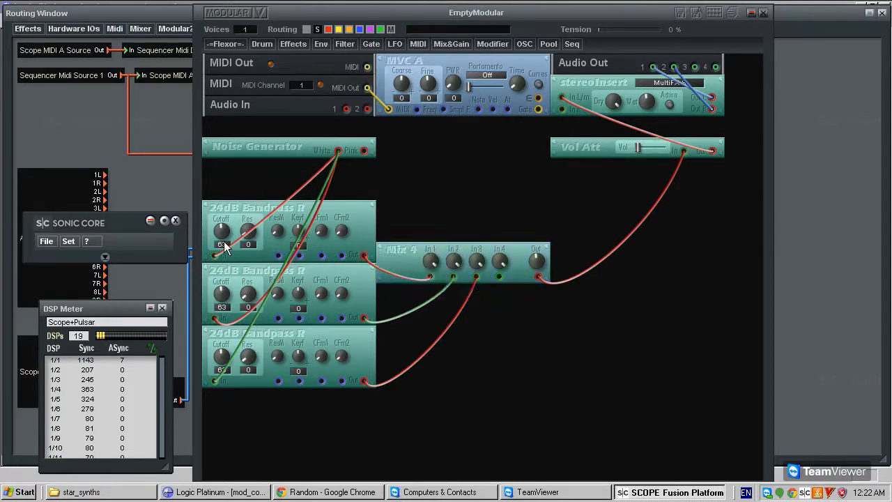
Set the three bandpass filters' cutoffs to 57, 72 and 79, and their resonances to 111, 102 and 116, from first to third.
{"action": "left_click_drag", "start_coordinate": [227, 232], "coordinate": [227, 244]}
{"action": "left_click_drag", "start_coordinate": [223, 292], "coordinate": [224, 285]}
{"action": "left_click_drag", "start_coordinate": [226, 358], "coordinate": [237, 330]}
{"action": "left_click_drag", "start_coordinate": [254, 362], "coordinate": [287, 369]}
{"action": "left_click_drag", "start_coordinate": [251, 293], "coordinate": [289, 283]}
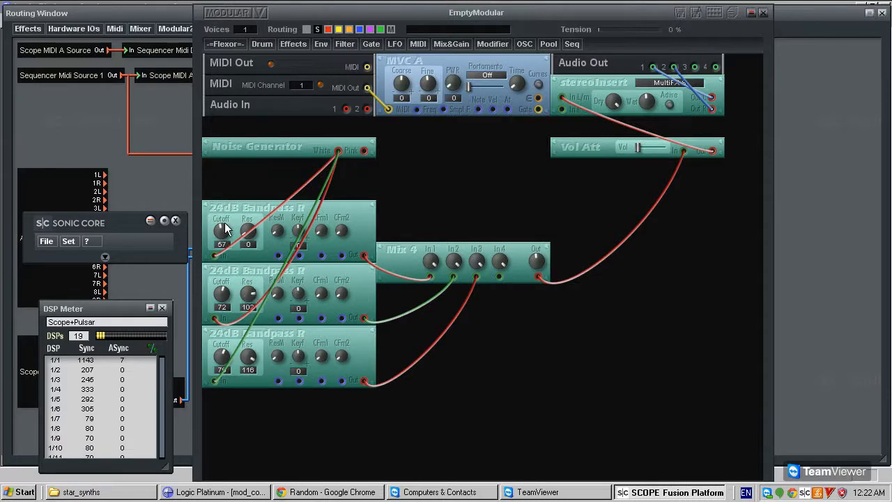
{"action": "left_click_drag", "start_coordinate": [248, 231], "coordinate": [307, 216]}
Audition the filtered noise by raising and lowering Vol Att, and move Mix 4 directly below the third bandpass filter.
{"action": "mouse_move", "coordinate": [640, 151]}
{"action": "left_mouse_down"}
{"action": "mouse_move", "coordinate": [667, 152]}
{"action": "mouse_move", "coordinate": [647, 148]}
{"action": "left_mouse_up"}
{"action": "left_click_drag", "start_coordinate": [644, 150], "coordinate": [647, 149]}
{"action": "left_click_drag", "start_coordinate": [646, 148], "coordinate": [643, 148]}
{"action": "left_click_drag", "start_coordinate": [502, 249], "coordinate": [328, 395]}
{"action": "left_click_drag", "start_coordinate": [646, 146], "coordinate": [637, 148]}
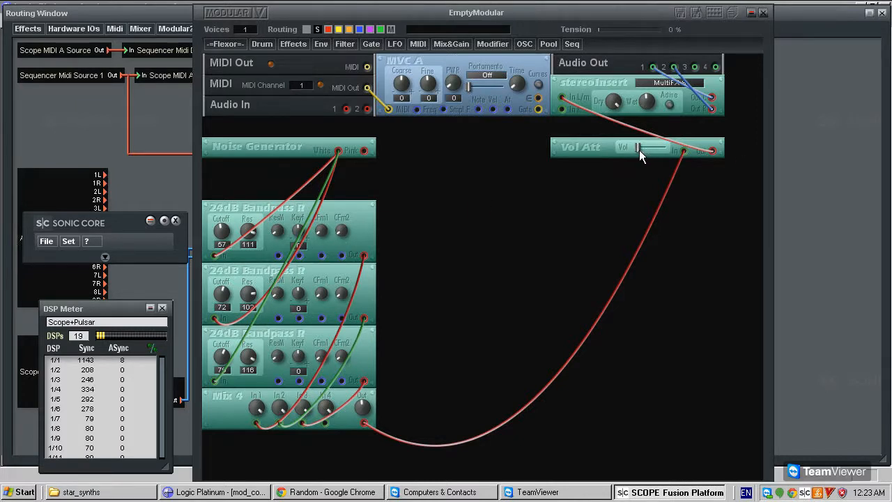
{"action": "left_click_drag", "start_coordinate": [639, 149], "coordinate": [644, 148]}
{"action": "left_click_drag", "start_coordinate": [643, 148], "coordinate": [624, 149]}
Add a Sine LFO module beside the bandpass filters and switch it to single mode.
{"action": "left_click", "coordinate": [396, 44]}
{"action": "mouse_move", "coordinate": [428, 104]}
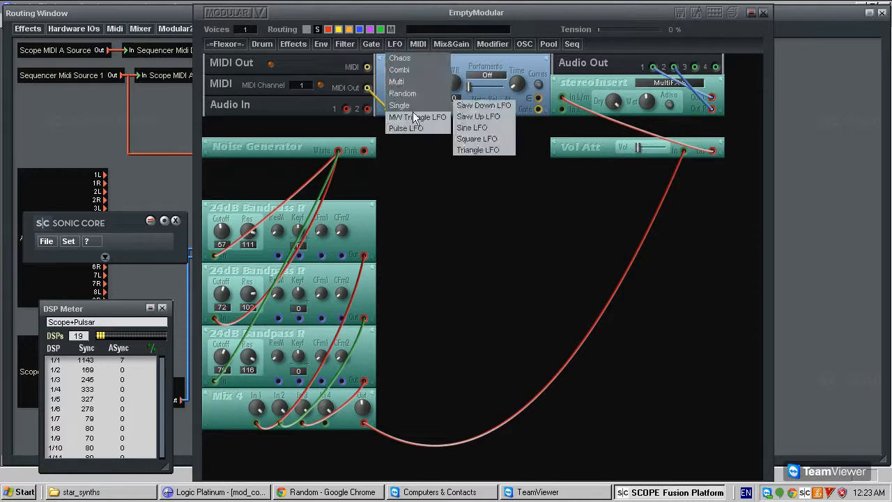
{"action": "left_click", "coordinate": [474, 129]}
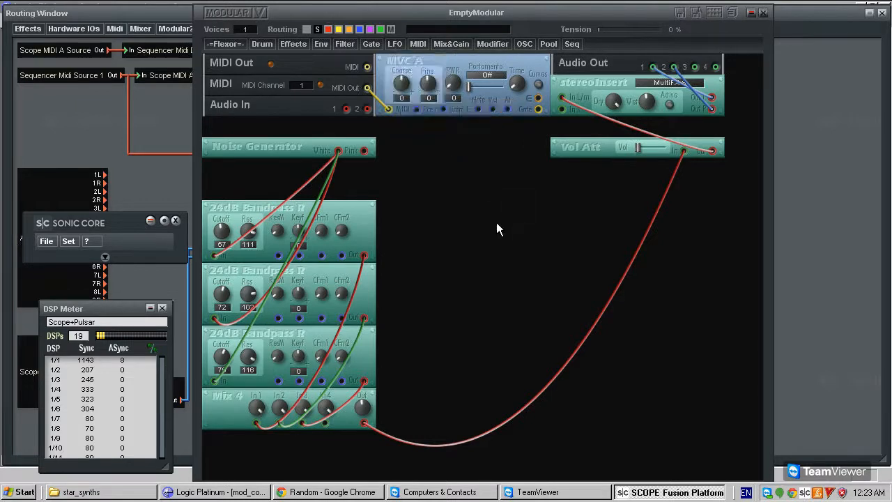
{"action": "left_click", "coordinate": [457, 224]}
{"action": "right_click", "coordinate": [414, 234]}
{"action": "left_click", "coordinate": [447, 252]}
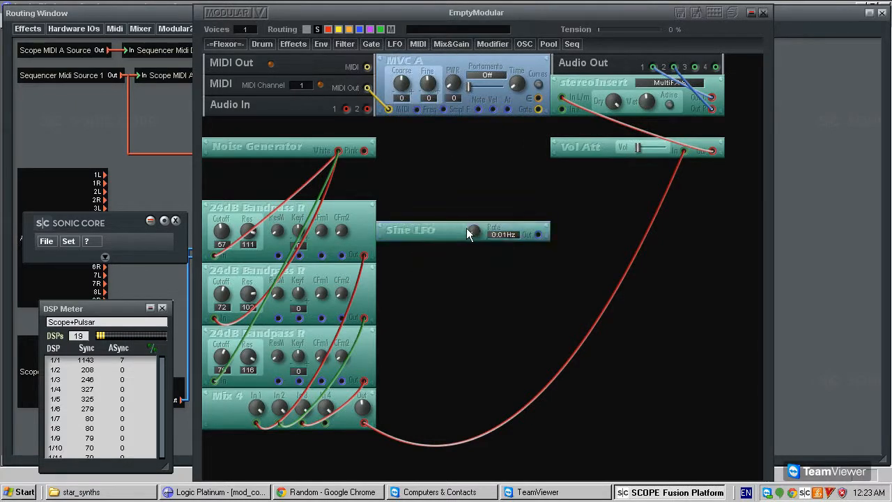
Move the Sine LFO into the slot between Audio In and the Noise Generator.
{"action": "left_click_drag", "start_coordinate": [419, 232], "coordinate": [435, 226]}
{"action": "left_click_drag", "start_coordinate": [431, 224], "coordinate": [440, 240]}
{"action": "left_click_drag", "start_coordinate": [435, 232], "coordinate": [439, 211]}
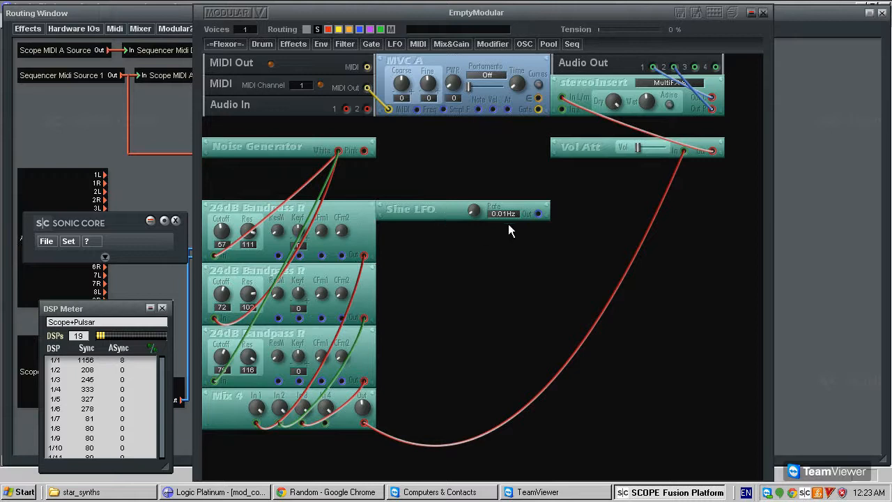
{"action": "left_click_drag", "start_coordinate": [528, 204], "coordinate": [532, 201]}
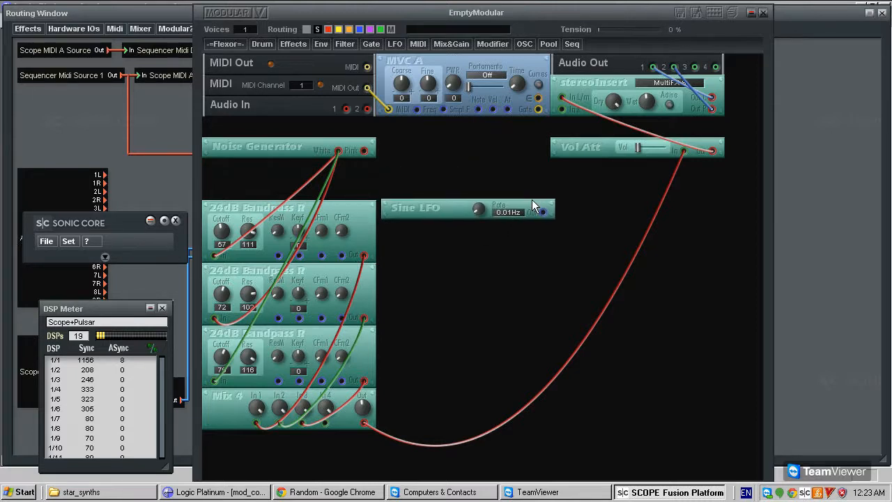
{"action": "mouse_move", "coordinate": [442, 204]}
{"action": "left_mouse_down"}
{"action": "mouse_move", "coordinate": [484, 212]}
{"action": "mouse_move", "coordinate": [453, 210]}
{"action": "mouse_move", "coordinate": [441, 196]}
{"action": "mouse_move", "coordinate": [436, 204]}
{"action": "left_mouse_up"}
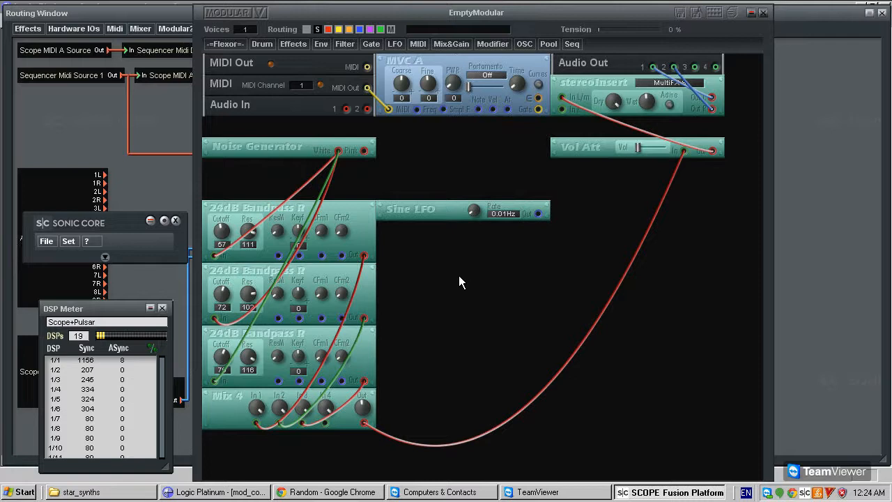
{"action": "mouse_move", "coordinate": [424, 212]}
{"action": "left_mouse_down"}
{"action": "mouse_move", "coordinate": [436, 224]}
{"action": "mouse_move", "coordinate": [432, 183]}
{"action": "mouse_move", "coordinate": [431, 213]}
{"action": "left_mouse_up"}
{"action": "left_click_drag", "start_coordinate": [453, 214], "coordinate": [268, 130]}
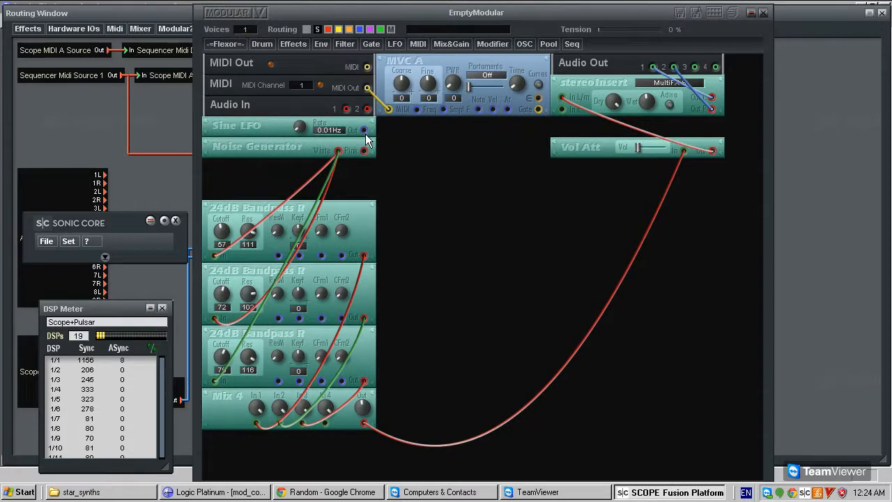
Patch the Sine LFO's output to the CFm1 inputs of all three bandpass filters.
{"action": "left_click_drag", "start_coordinate": [325, 255], "coordinate": [325, 320]}
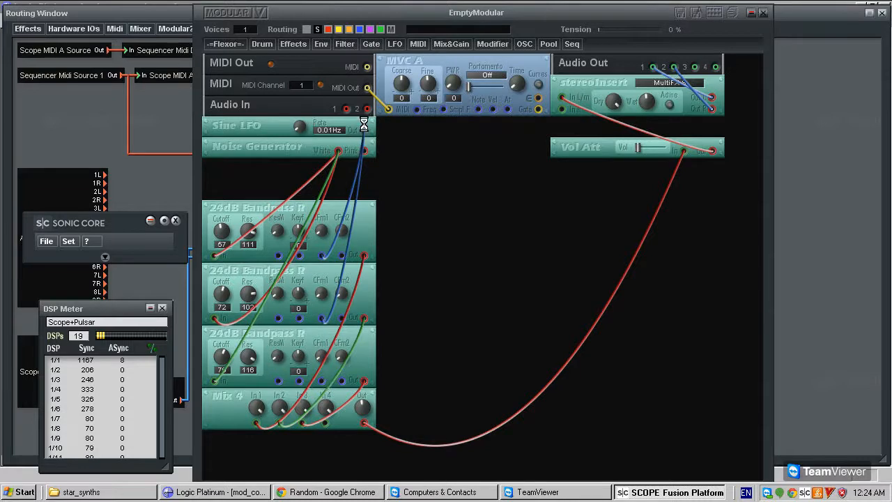
{"action": "left_click_drag", "start_coordinate": [364, 130], "coordinate": [323, 381]}
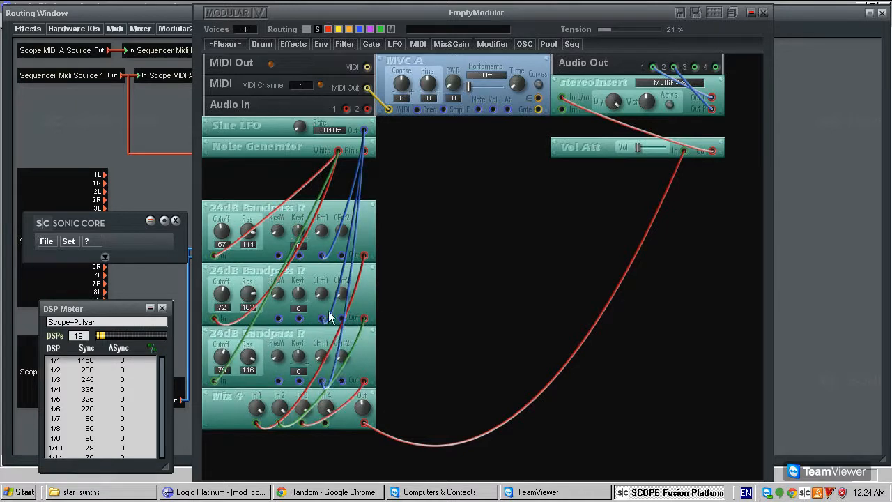
Straighten the modulation cables running from the Sine LFO to the three bandpass filters.
{"action": "left_click", "coordinate": [331, 314]}
{"action": "left_click", "coordinate": [333, 247]}
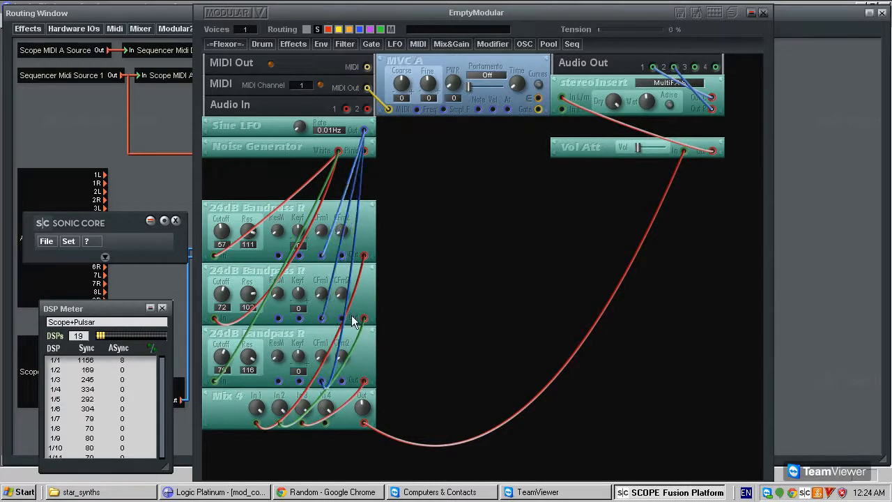
{"action": "left_click", "coordinate": [341, 339]}
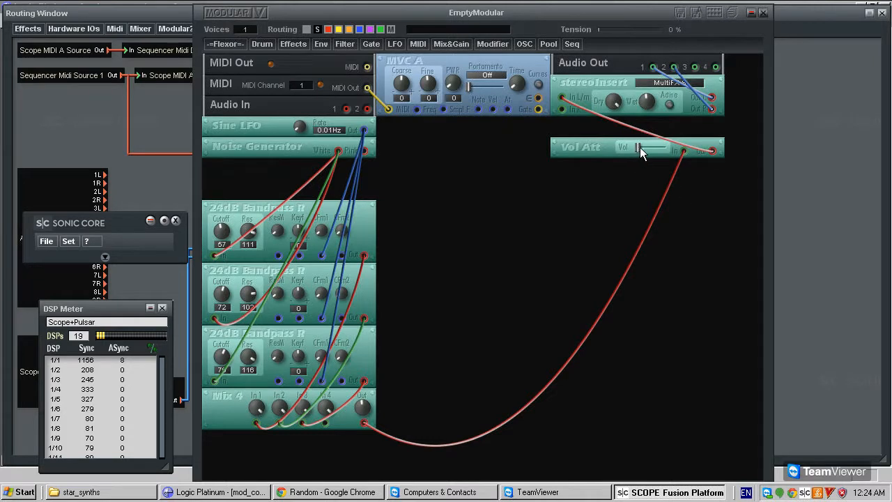
Audition the LFO-modulated bandpass noise by raising and lowering Vol Att.
{"action": "left_click_drag", "start_coordinate": [647, 149], "coordinate": [652, 149]}
{"action": "left_click_drag", "start_coordinate": [652, 147], "coordinate": [652, 148]}
{"action": "left_click_drag", "start_coordinate": [647, 152], "coordinate": [616, 153]}
Add an Inverter module between the Sine LFO and Noise Generator, and patch the Sine LFO's output into its input.
{"action": "left_click", "coordinate": [481, 43]}
{"action": "mouse_move", "coordinate": [504, 92]}
{"action": "left_click_drag", "start_coordinate": [230, 128], "coordinate": [234, 127]}
{"action": "left_click", "coordinate": [491, 44]}
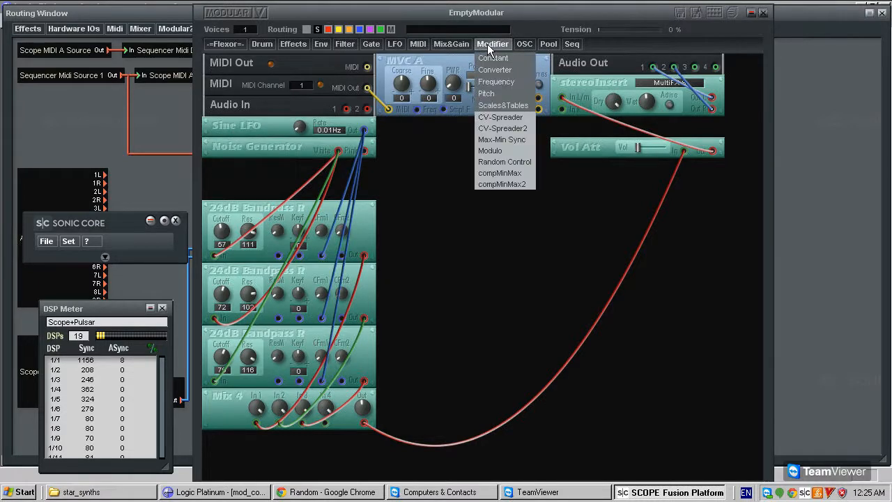
{"action": "left_click", "coordinate": [452, 44]}
{"action": "mouse_move", "coordinate": [461, 107]}
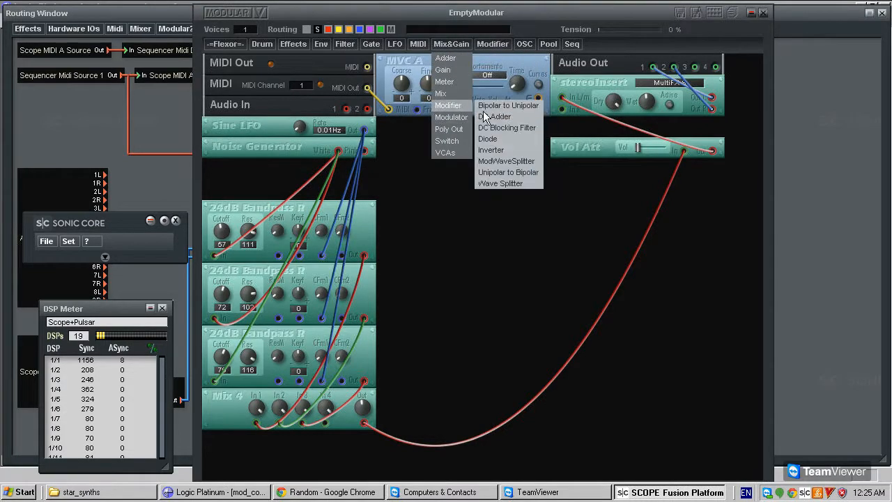
{"action": "left_click", "coordinate": [505, 150]}
{"action": "right_click", "coordinate": [456, 225]}
{"action": "left_click", "coordinate": [487, 244]}
{"action": "left_click_drag", "start_coordinate": [473, 221], "coordinate": [362, 130]}
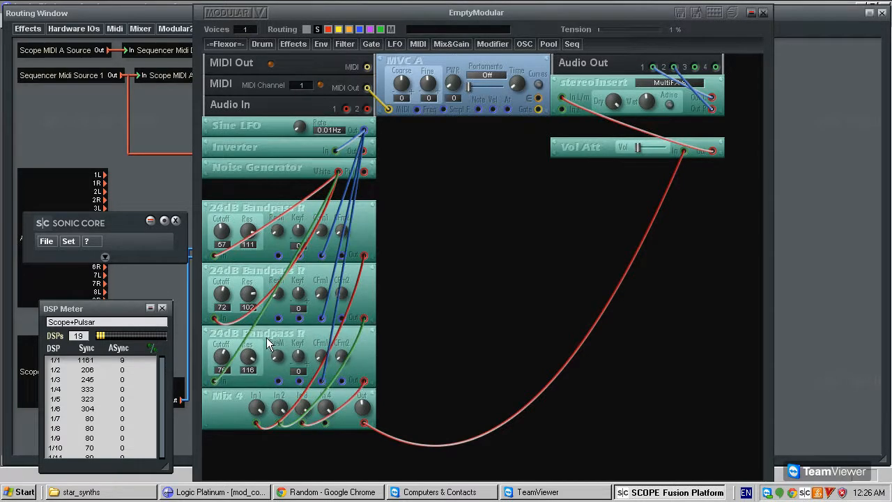
Move the Inverter directly above Mix 4 and patch its output to the third bandpass filter's CFm1 input with a straight cable.
{"action": "left_click_drag", "start_coordinate": [259, 150], "coordinate": [268, 398]}
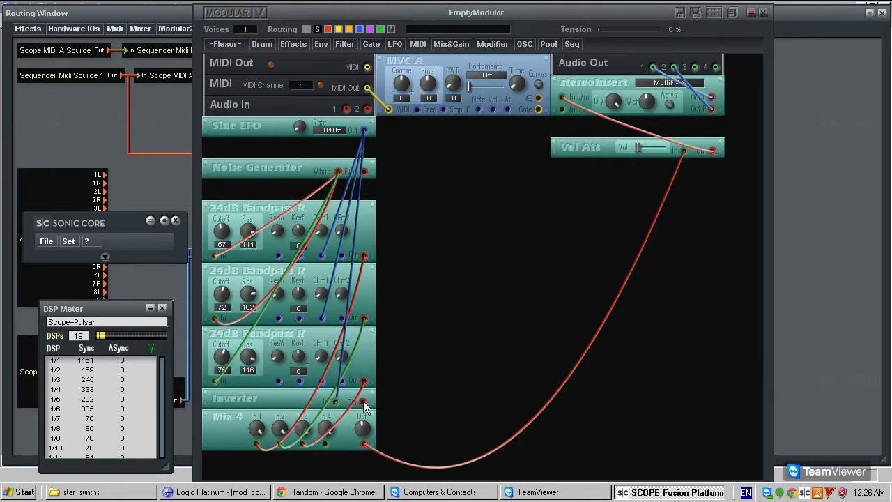
{"action": "left_click", "coordinate": [323, 382]}
{"action": "right_click", "coordinate": [326, 387]}
{"action": "left_click", "coordinate": [333, 395]}
Audition the patch with inverted modulation on the third bandpass filter by varying Vol Att.
{"action": "left_click_drag", "start_coordinate": [638, 149], "coordinate": [652, 148]}
{"action": "left_click_drag", "start_coordinate": [643, 153], "coordinate": [634, 152]}
{"action": "mouse_move", "coordinate": [632, 149]}
{"action": "left_mouse_down"}
{"action": "mouse_move", "coordinate": [627, 143]}
{"action": "mouse_move", "coordinate": [638, 140]}
{"action": "left_mouse_up"}
{"action": "left_click_drag", "start_coordinate": [654, 148], "coordinate": [628, 144]}
Disconnect Mix 4 from Vol Att and add a 24dB Lowpass R filter below Vol Att.
{"action": "left_click", "coordinate": [666, 191]}
{"action": "key", "text": "Delete"}
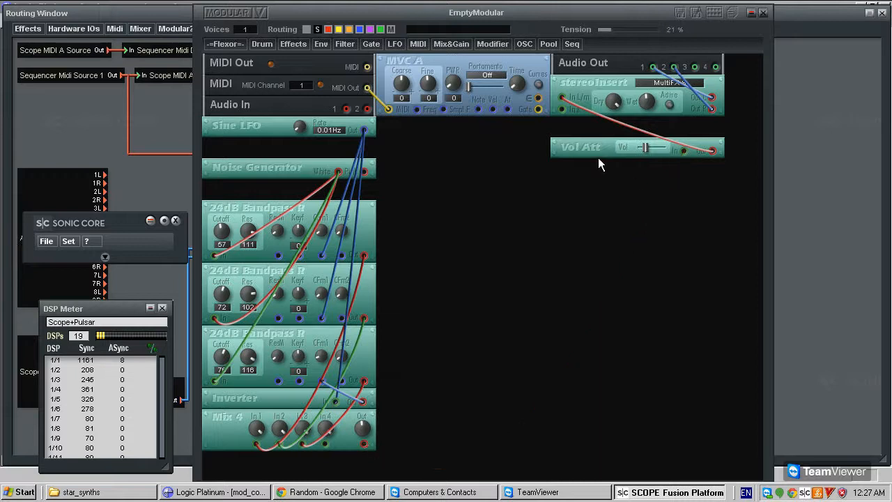
{"action": "left_click", "coordinate": [345, 44]}
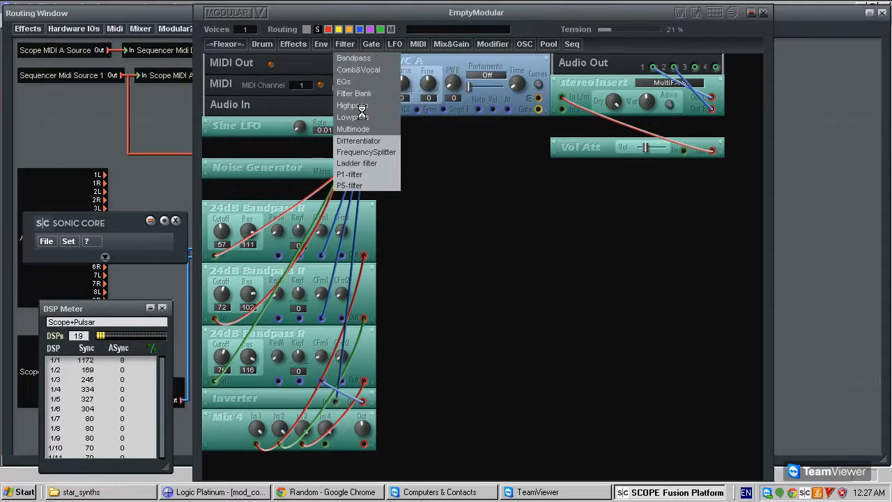
{"action": "mouse_move", "coordinate": [368, 118]}
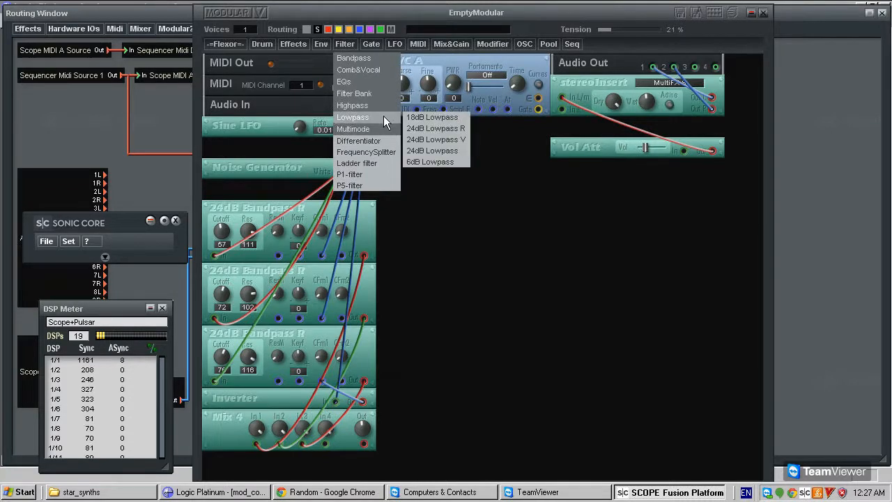
{"action": "mouse_move", "coordinate": [393, 129]}
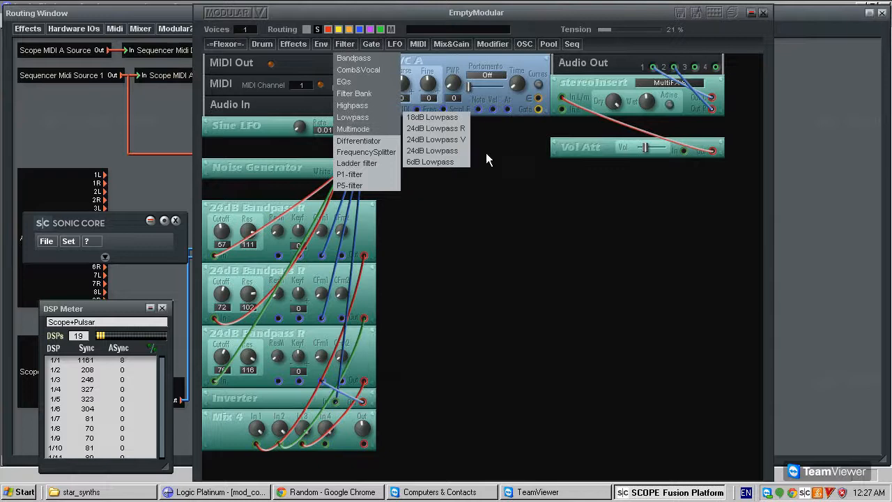
{"action": "left_click", "coordinate": [453, 130]}
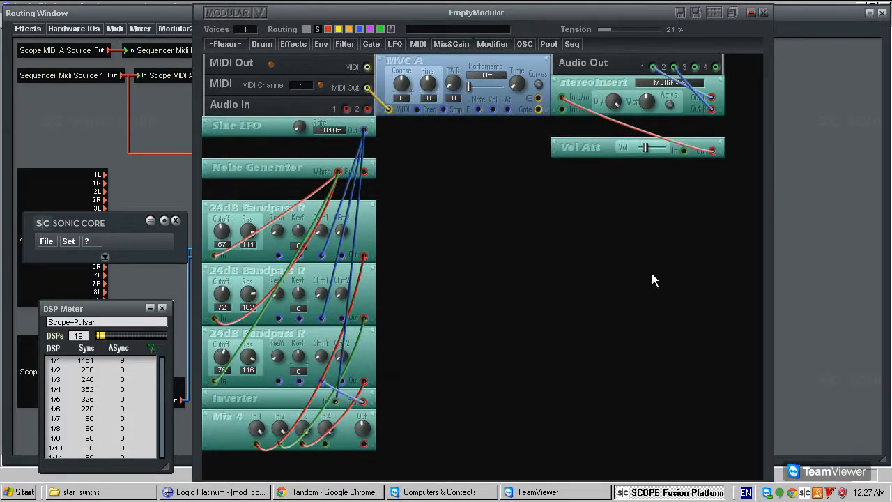
{"action": "right_click", "coordinate": [592, 226]}
{"action": "left_click", "coordinate": [605, 245]}
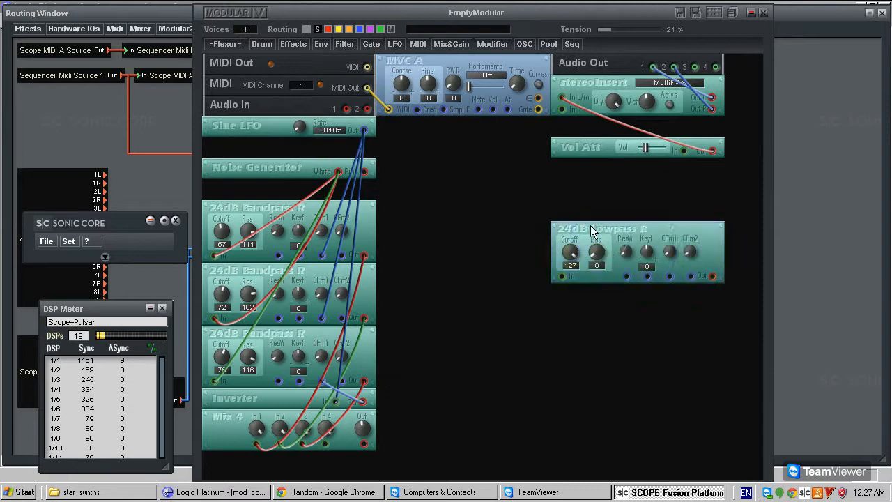
{"action": "left_click_drag", "start_coordinate": [601, 251], "coordinate": [569, 266]}
Add a 24dB Highpass filter between Vol Att and the 24dB Lowpass R.
{"action": "left_click", "coordinate": [345, 44]}
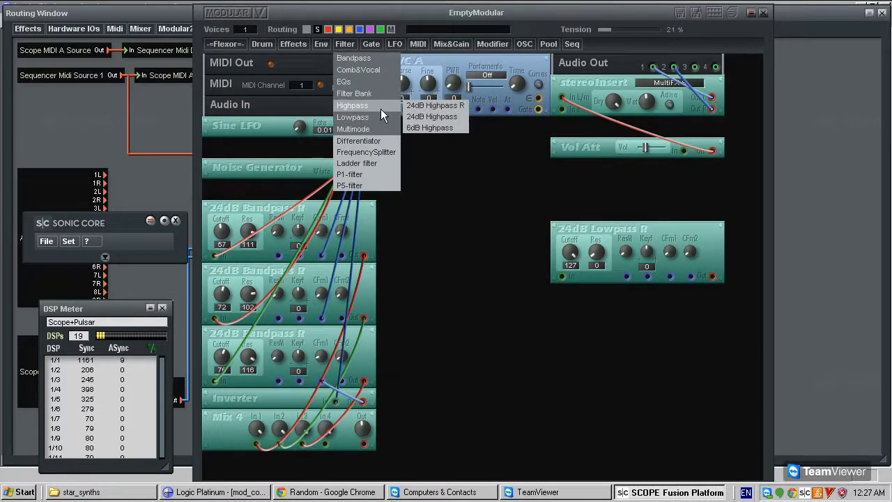
{"action": "left_click", "coordinate": [416, 116]}
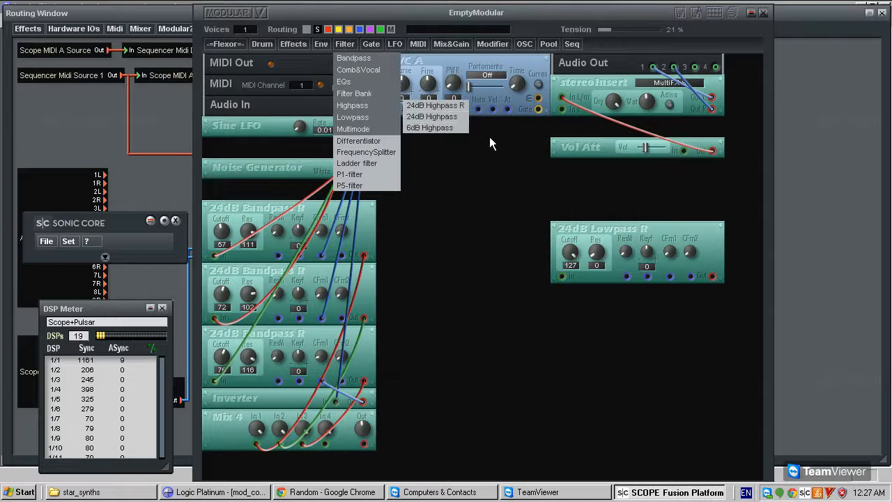
{"action": "left_click", "coordinate": [573, 188]}
{"action": "right_click", "coordinate": [577, 185]}
{"action": "left_click", "coordinate": [591, 202]}
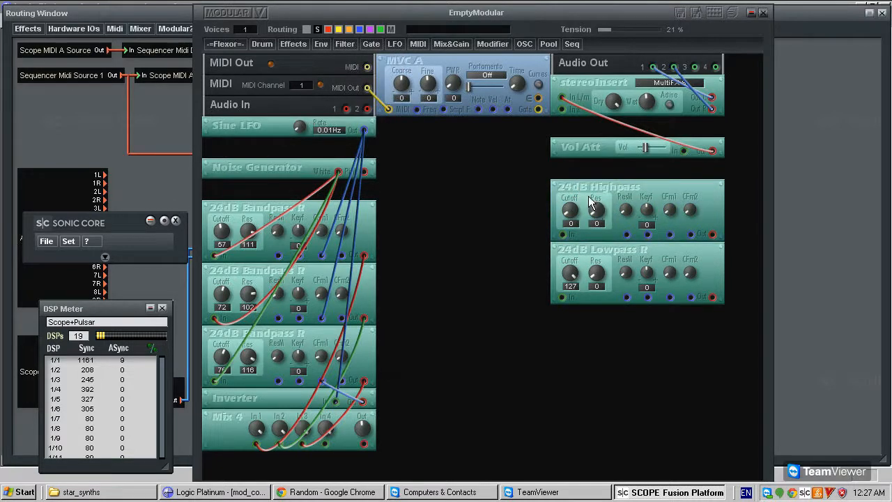
{"action": "left_click_drag", "start_coordinate": [637, 189], "coordinate": [561, 200]}
Straighten the cables from the three bandpass filter outputs to the Mix 4 inputs.
{"action": "left_click_drag", "start_coordinate": [344, 417], "coordinate": [351, 377]}
{"action": "left_click", "coordinate": [307, 401]}
{"action": "left_click_drag", "start_coordinate": [312, 399], "coordinate": [332, 304]}
{"action": "left_click", "coordinate": [325, 407]}
{"action": "left_click_drag", "start_coordinate": [323, 408], "coordinate": [337, 295]}
{"action": "left_click", "coordinate": [323, 414]}
Recolor the Noise Generator's three cables to the bandpass filter inputs blue and straighten them.
{"action": "right_click", "coordinate": [281, 223]}
{"action": "left_click", "coordinate": [287, 227]}
{"action": "right_click", "coordinate": [222, 325]}
{"action": "right_click", "coordinate": [220, 323]}
{"action": "left_click", "coordinate": [224, 328]}
{"action": "mouse_move", "coordinate": [221, 322]}
{"action": "left_mouse_down"}
{"action": "mouse_move", "coordinate": [227, 278]}
{"action": "mouse_move", "coordinate": [218, 322]}
{"action": "left_mouse_up"}
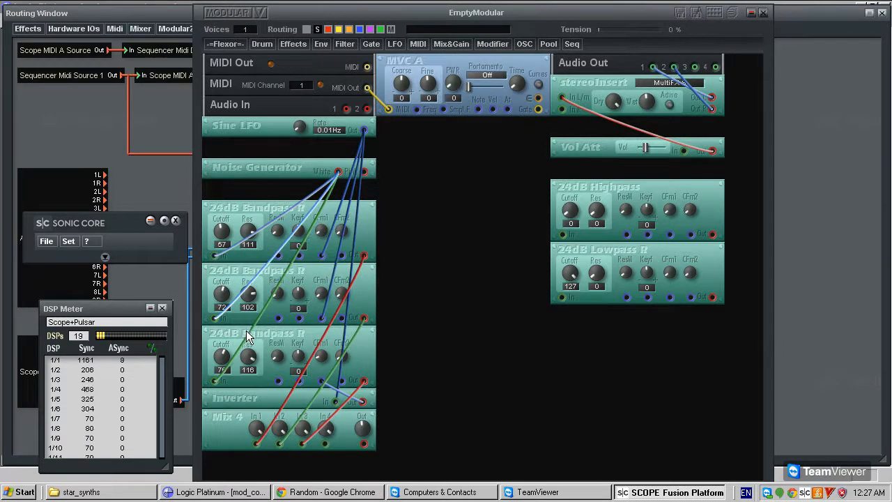
{"action": "right_click", "coordinate": [247, 331]}
{"action": "left_click", "coordinate": [264, 341]}
Recolor the three cables from the bandpass filters into Mix 4 blue.
{"action": "right_click", "coordinate": [288, 397]}
{"action": "left_click", "coordinate": [314, 403]}
{"action": "right_click", "coordinate": [311, 408]}
{"action": "left_click", "coordinate": [322, 411]}
{"action": "right_click", "coordinate": [333, 416]}
{"action": "left_click", "coordinate": [349, 356]}
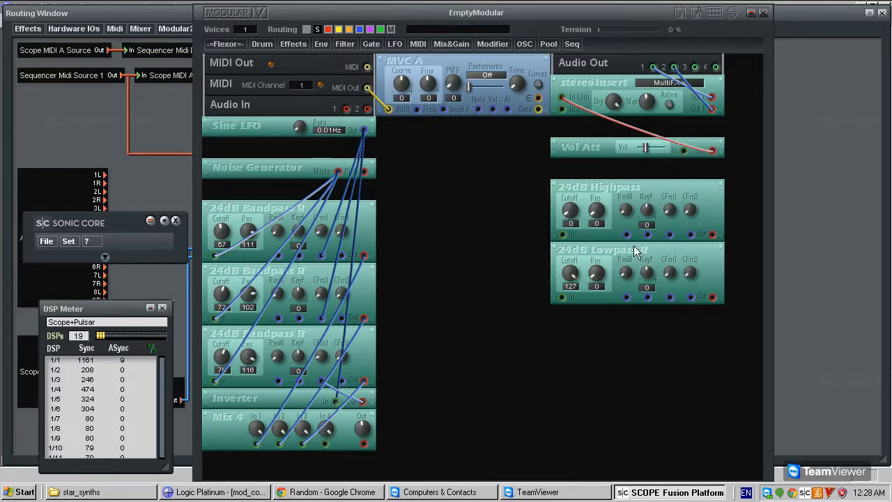
Move the lowpass filter lower in the patch and route Mix 4 through the lowpass and then the highpass into Vol Att.
{"action": "left_click_drag", "start_coordinate": [636, 252], "coordinate": [642, 360]}
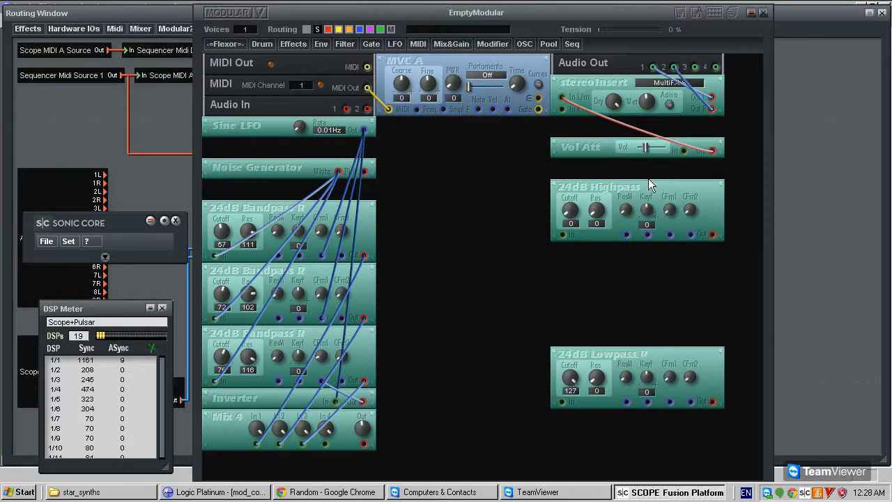
{"action": "left_click_drag", "start_coordinate": [364, 446], "coordinate": [562, 403]}
{"action": "left_click_drag", "start_coordinate": [712, 402], "coordinate": [561, 235]}
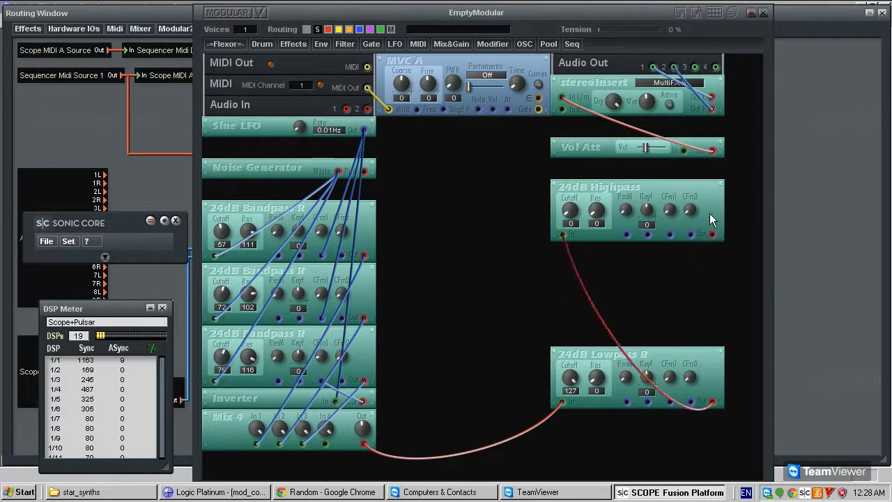
{"action": "left_click_drag", "start_coordinate": [687, 154], "coordinate": [713, 234]}
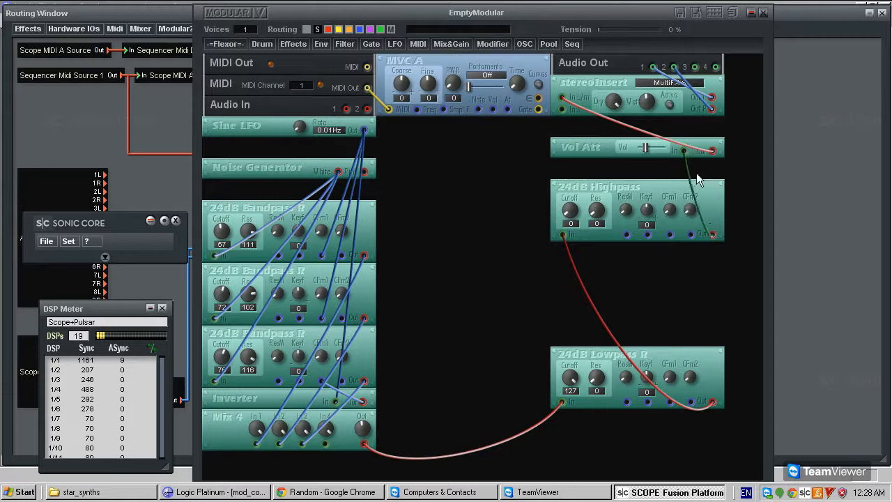
Raise Vol Att and set the lowpass filter's cutoff to 72 and resonance to 112.
{"action": "left_click_drag", "start_coordinate": [646, 147], "coordinate": [653, 146]}
{"action": "left_click_drag", "start_coordinate": [572, 378], "coordinate": [594, 375]}
{"action": "left_click_drag", "start_coordinate": [596, 382], "coordinate": [574, 361]}
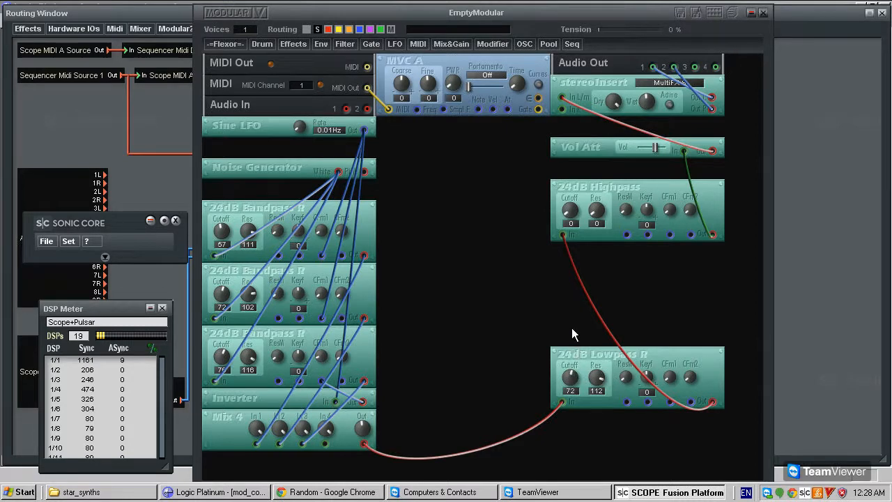
Set the highpass filter's cutoff to 63 and resonance to 91 while raising Vol Att to maximum.
{"action": "left_click_drag", "start_coordinate": [568, 214], "coordinate": [565, 210]}
{"action": "left_click_drag", "start_coordinate": [657, 152], "coordinate": [668, 148]}
{"action": "left_click_drag", "start_coordinate": [574, 219], "coordinate": [614, 188]}
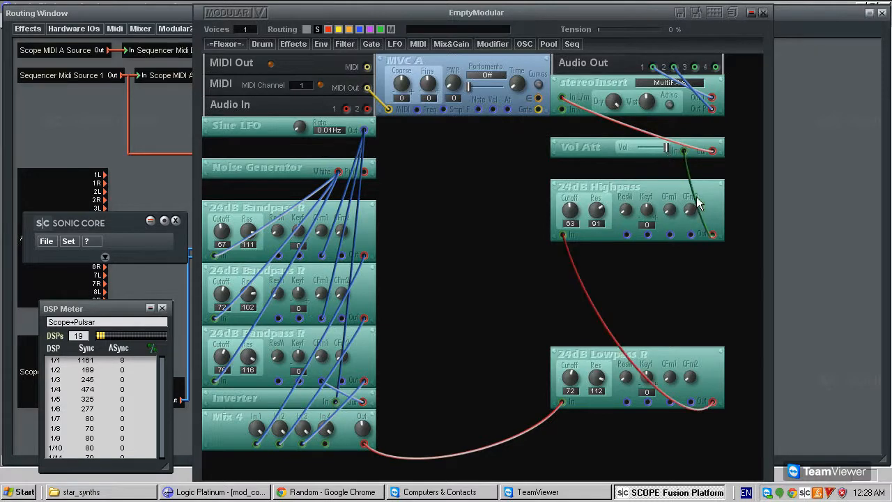
Set the lowpass filter's resonance to 91 and cutoff to 90, and turn Vol Att fully down.
{"action": "left_click_drag", "start_coordinate": [597, 378], "coordinate": [645, 329]}
{"action": "left_click_drag", "start_coordinate": [570, 377], "coordinate": [592, 370]}
{"action": "left_click_drag", "start_coordinate": [666, 150], "coordinate": [606, 143]}
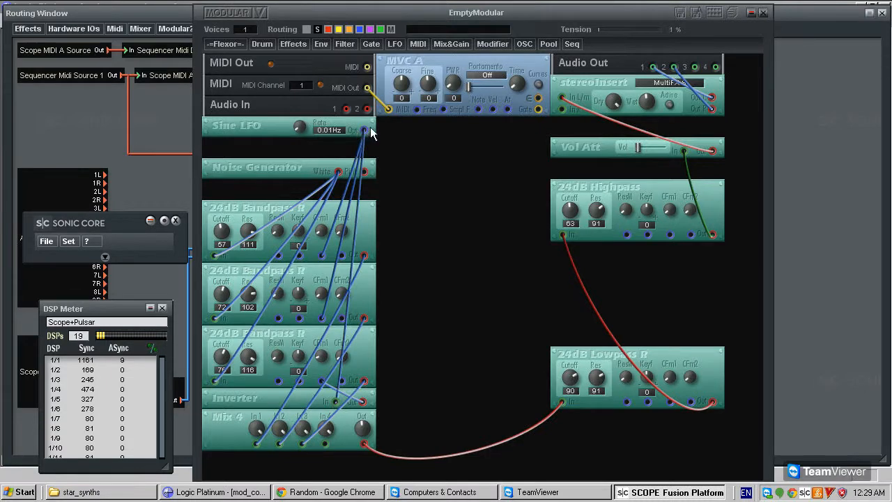
Patch the Sine LFO's output to the lowpass filter's CFm1 input and audition it by raising and lowering Vol Att.
{"action": "left_click_drag", "start_coordinate": [363, 130], "coordinate": [670, 402]}
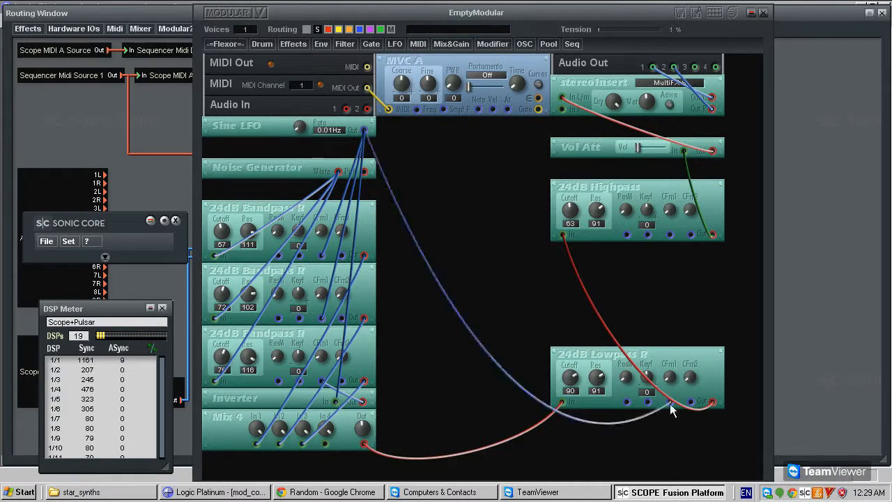
{"action": "left_click_drag", "start_coordinate": [638, 147], "coordinate": [677, 154]}
{"action": "left_click_drag", "start_coordinate": [667, 149], "coordinate": [604, 152]}
Disconnect Mix 4 from the lowpass filter, and add a Peak meter below Mix 4 connected to its output.
{"action": "left_click", "coordinate": [382, 458]}
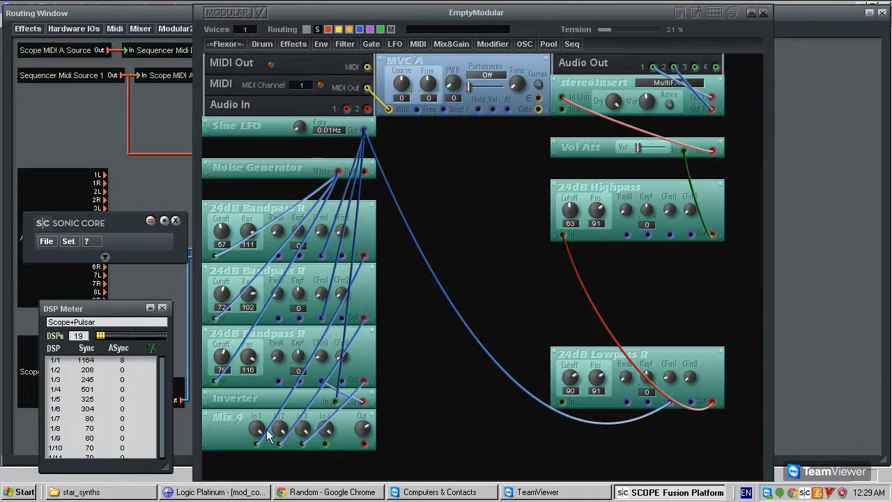
{"action": "mouse_move", "coordinate": [196, 427]}
{"action": "left_mouse_down"}
{"action": "mouse_move", "coordinate": [206, 427]}
{"action": "mouse_move", "coordinate": [194, 427]}
{"action": "left_mouse_up"}
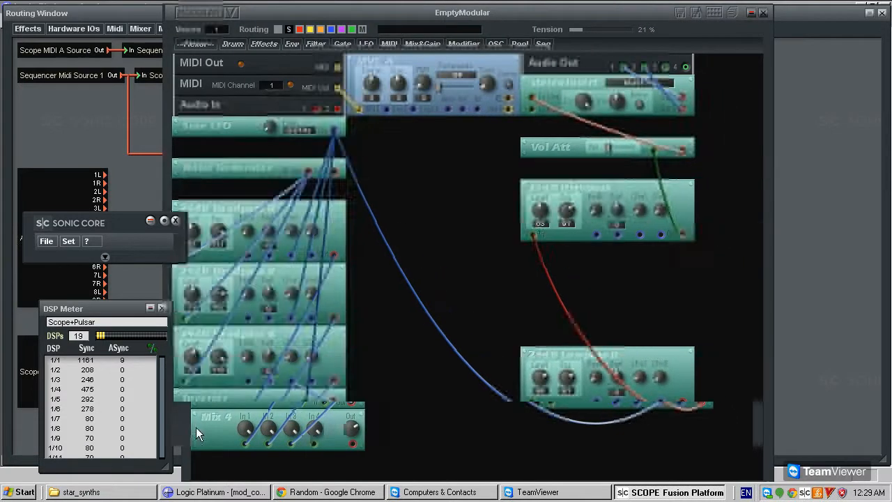
{"action": "left_click", "coordinate": [421, 43]}
{"action": "mouse_move", "coordinate": [412, 93]}
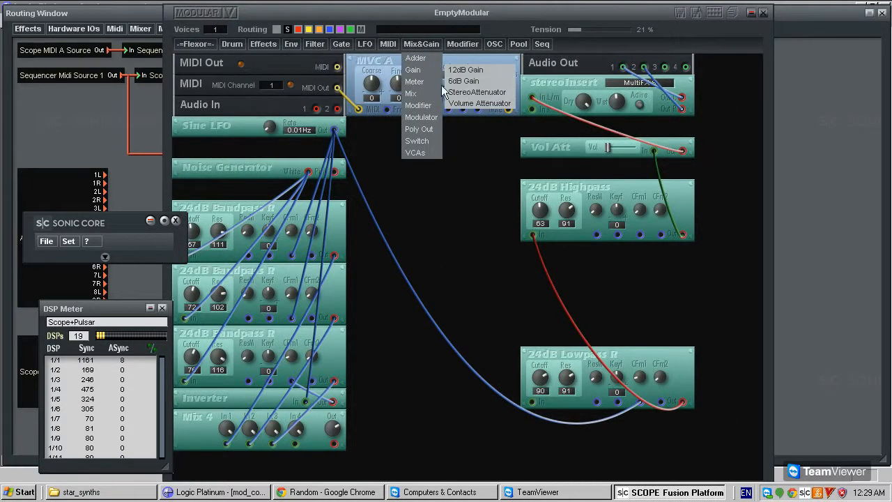
{"action": "left_click", "coordinate": [387, 300]}
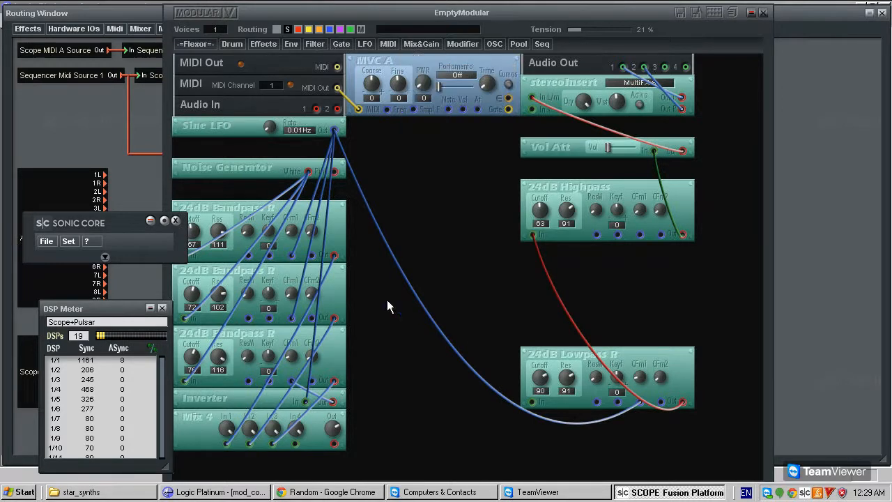
{"action": "left_click", "coordinate": [289, 465]}
{"action": "left_click", "coordinate": [333, 464]}
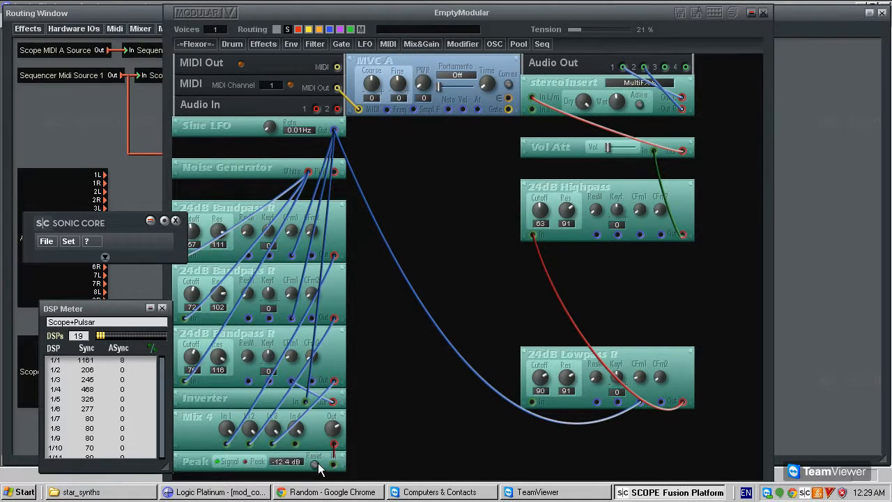
Adjust Mix 4's output level using the reset Peak meter, and reconnect its output to the lowpass filter's input.
{"action": "left_click_drag", "start_coordinate": [332, 427], "coordinate": [377, 486]}
{"action": "left_click", "coordinate": [314, 464]}
{"action": "left_click_drag", "start_coordinate": [489, 358], "coordinate": [469, 357]}
{"action": "left_click_drag", "start_coordinate": [346, 426], "coordinate": [315, 445]}
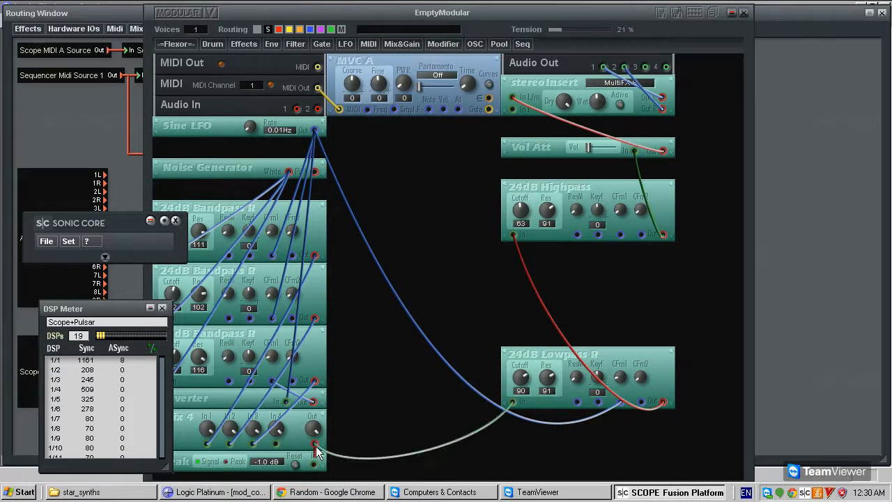
Raise Vol Att, reposition the modular window clear of the other windows, and bring Vol Att back to a low level.
{"action": "left_click_drag", "start_coordinate": [589, 148], "coordinate": [609, 152]}
{"action": "left_click_drag", "start_coordinate": [495, 21], "coordinate": [559, 11]}
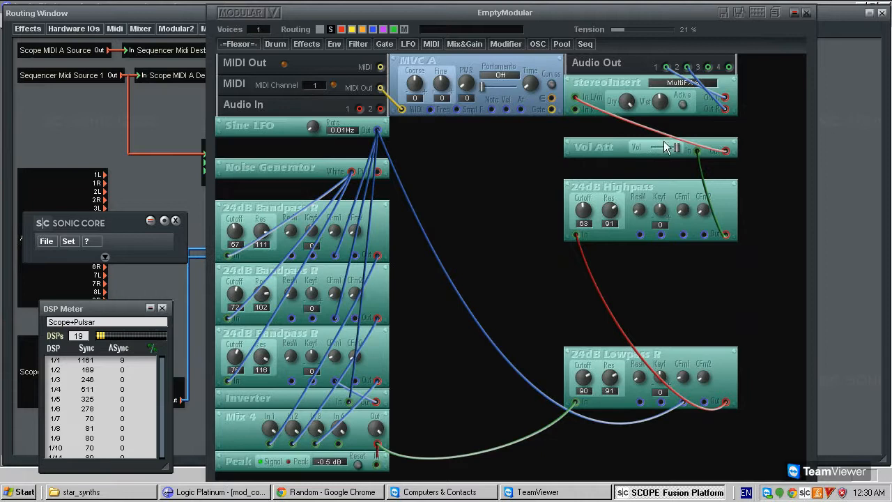
{"action": "mouse_move", "coordinate": [663, 149]}
{"action": "left_mouse_down"}
{"action": "mouse_move", "coordinate": [683, 147]}
{"action": "mouse_move", "coordinate": [661, 147]}
{"action": "left_mouse_up"}
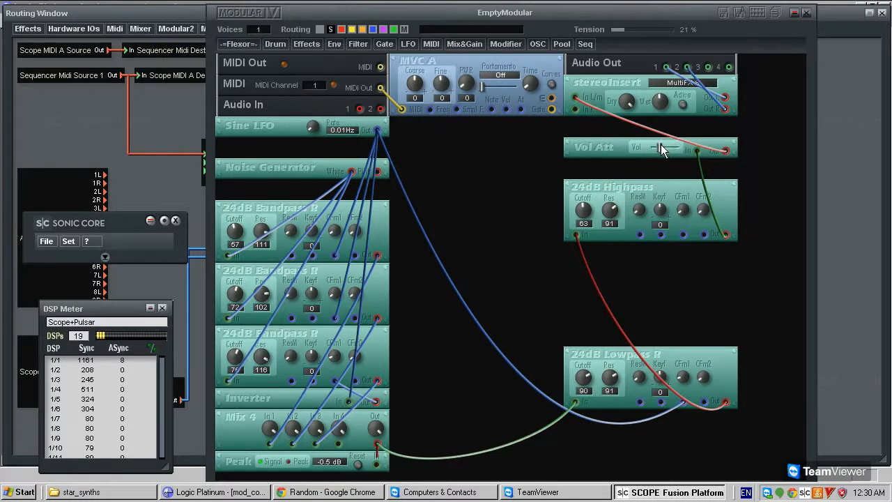
Insert a Delay S effect into the second slot of the stereoInsert's MultiFX S and open its settings.
{"action": "left_click", "coordinate": [667, 85]}
{"action": "right_click", "coordinate": [549, 250]}
{"action": "mouse_move", "coordinate": [574, 259]}
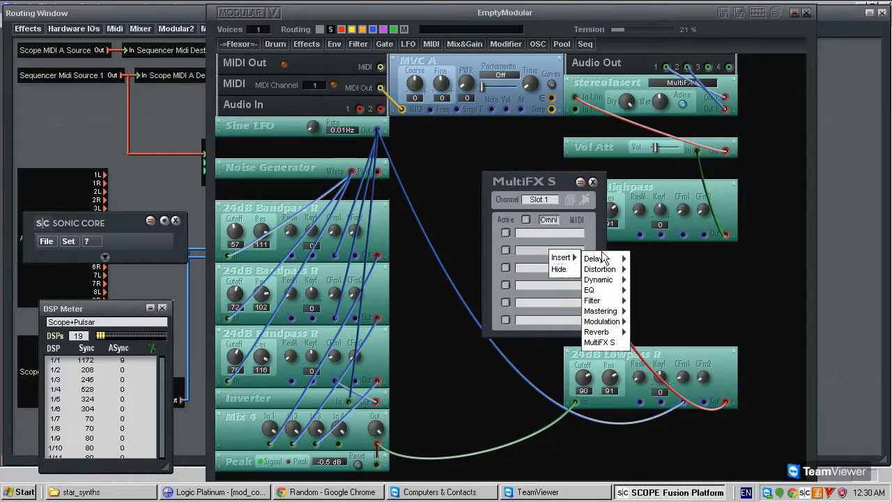
{"action": "mouse_move", "coordinate": [617, 259]}
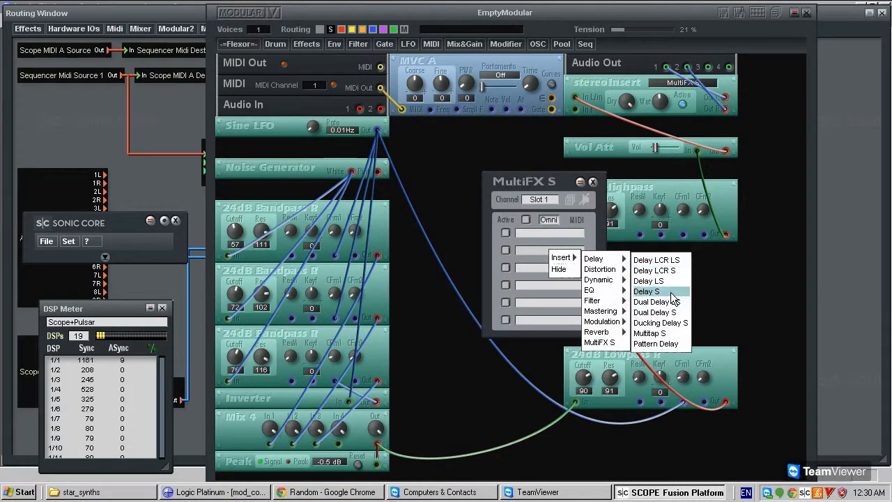
{"action": "left_click", "coordinate": [666, 291]}
{"action": "double_click", "coordinate": [556, 250]}
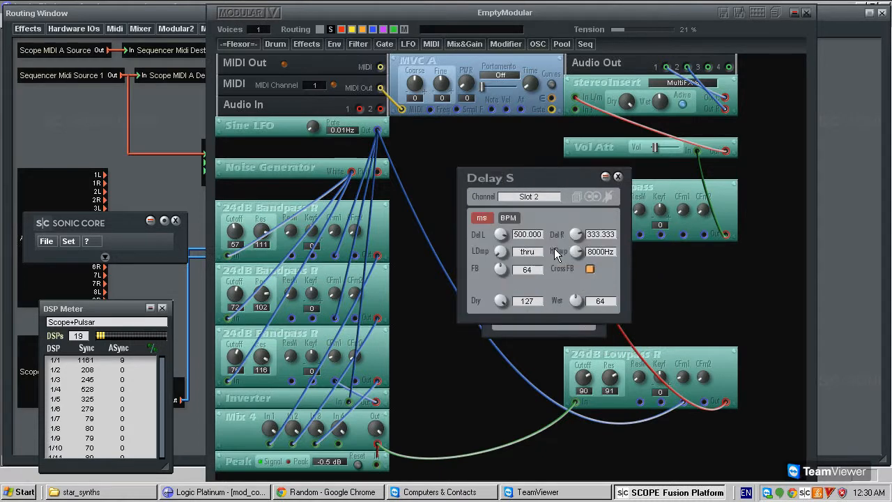
Configure the Delay S in BPM mode with a right delay of 1/4, feedback of 106 and wet level of 127.
{"action": "left_click", "coordinate": [508, 219]}
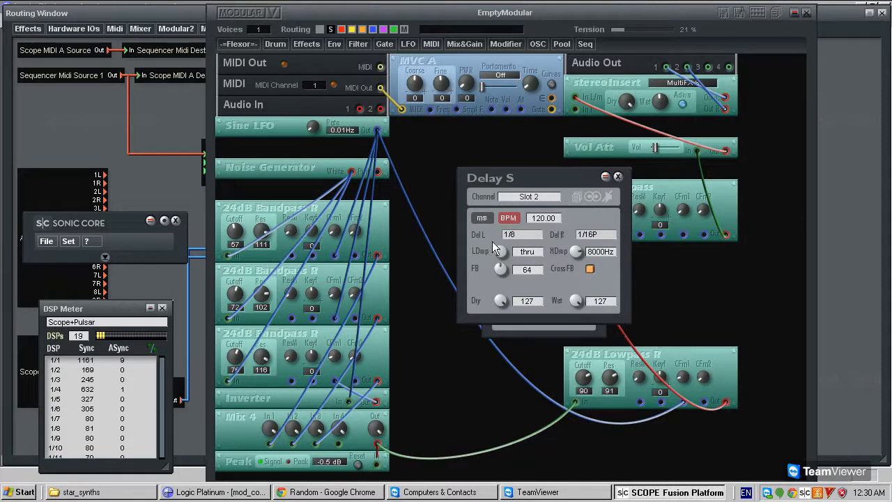
{"action": "left_click", "coordinate": [596, 235]}
{"action": "left_click_drag", "start_coordinate": [611, 264], "coordinate": [614, 252]}
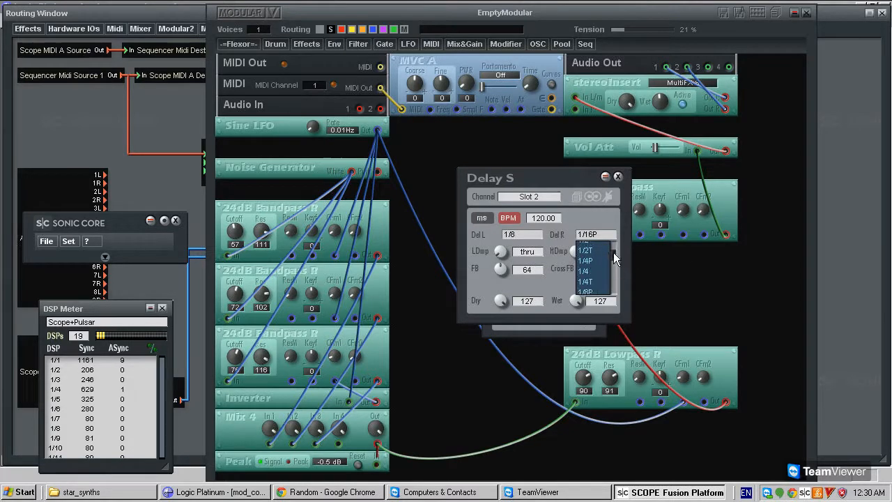
{"action": "left_click", "coordinate": [589, 269]}
{"action": "left_click_drag", "start_coordinate": [500, 267], "coordinate": [532, 265]}
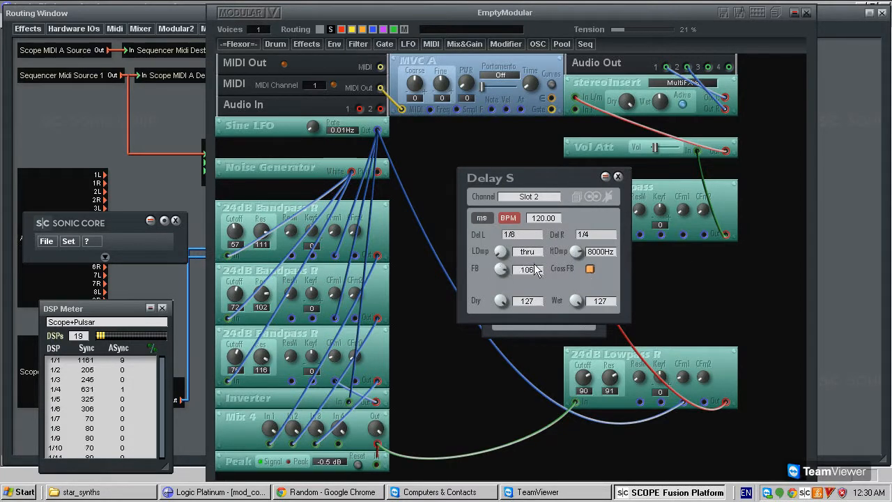
Raise Vol Att to near maximum and increase the stereoInsert's wet level with the insert active.
{"action": "left_click", "coordinate": [655, 149]}
{"action": "left_click_drag", "start_coordinate": [655, 149], "coordinate": [667, 146]}
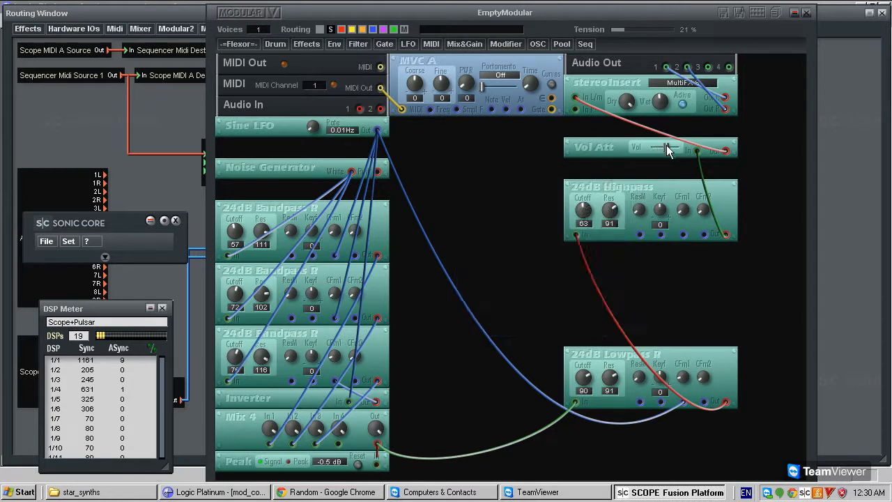
{"action": "left_click", "coordinate": [682, 104]}
{"action": "left_click_drag", "start_coordinate": [667, 147], "coordinate": [674, 152]}
{"action": "left_click_drag", "start_coordinate": [671, 146], "coordinate": [671, 148]}
Insert a MasterVerb into the third slot of the stereoInsert's MultiFX S and open its settings.
{"action": "double_click", "coordinate": [662, 81]}
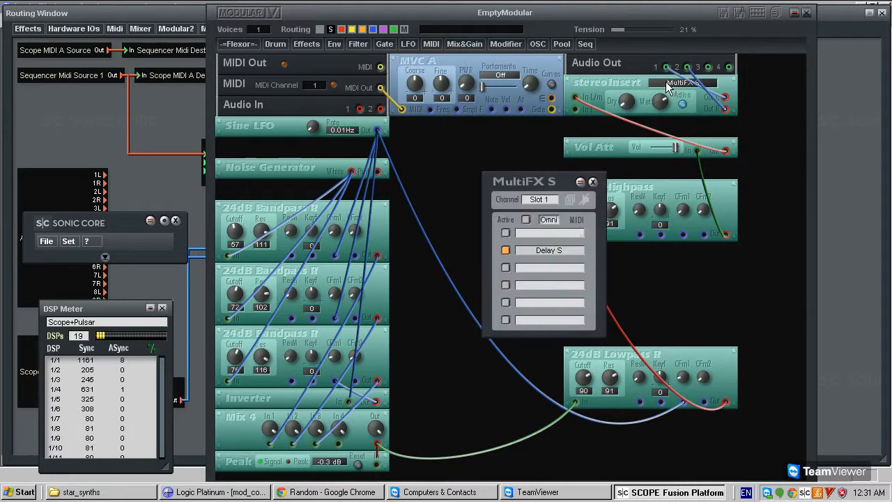
{"action": "right_click", "coordinate": [554, 273]}
{"action": "mouse_move", "coordinate": [566, 276]}
{"action": "mouse_move", "coordinate": [618, 342]}
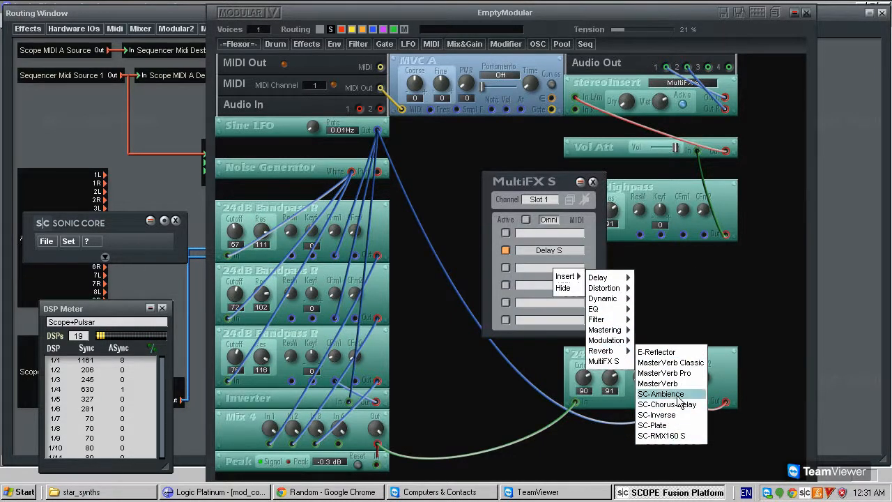
{"action": "left_click", "coordinate": [679, 404]}
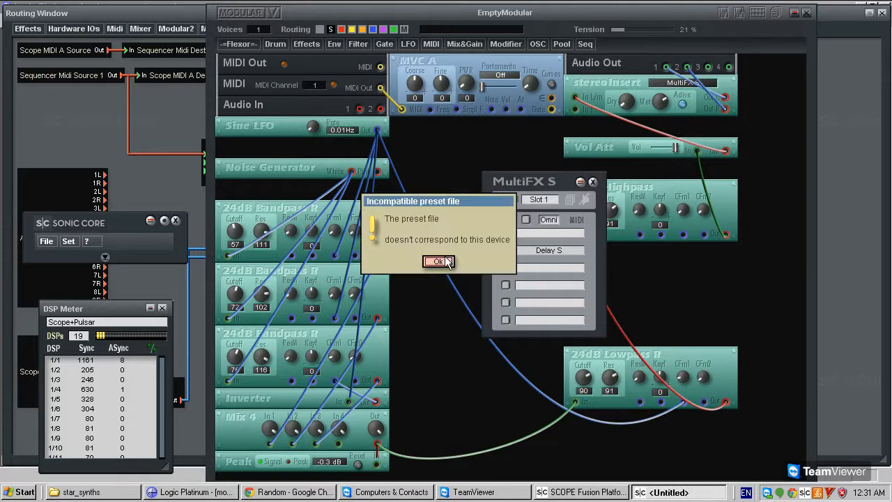
{"action": "left_click", "coordinate": [446, 261]}
{"action": "double_click", "coordinate": [547, 269]}
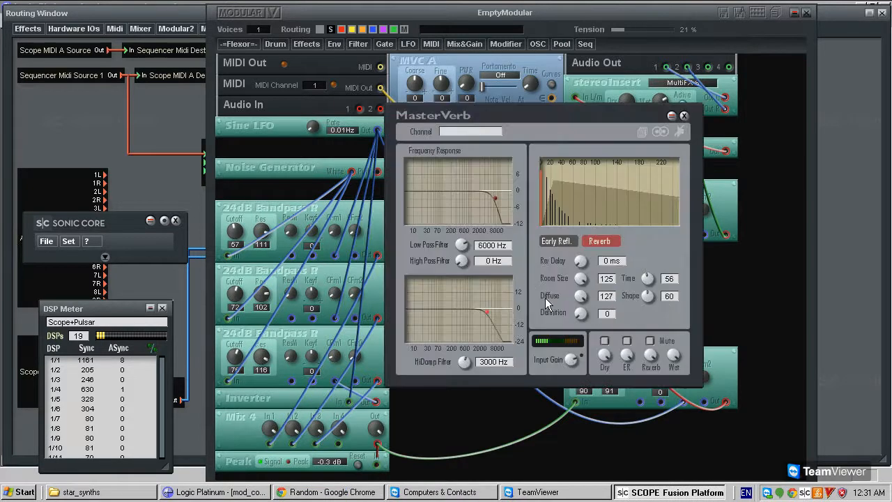
Set MasterVerb's reverb time to 125 and high pass filter to 27 Hz, show its early reflections, and close its settings.
{"action": "left_click_drag", "start_coordinate": [647, 279], "coordinate": [709, 314]}
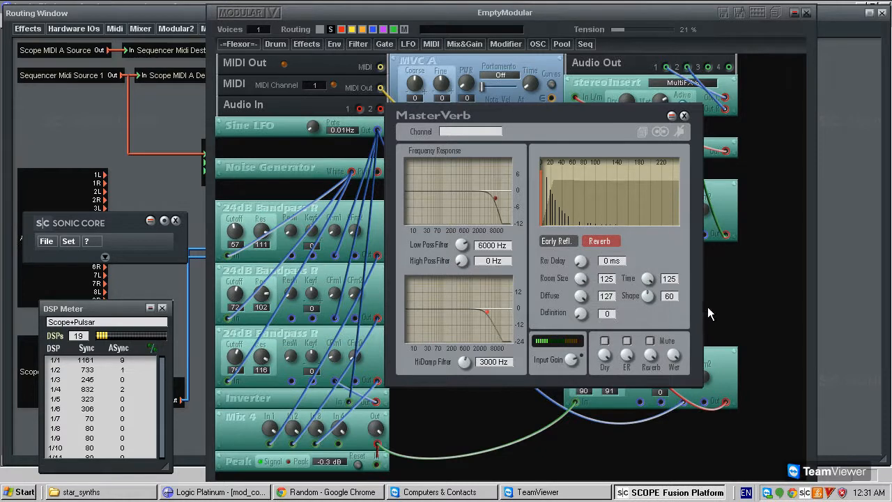
{"action": "left_click", "coordinate": [556, 241]}
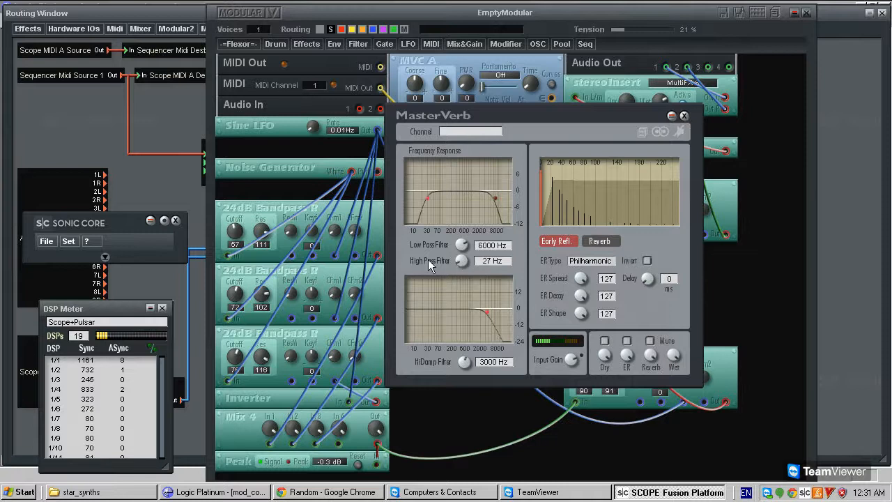
{"action": "left_click", "coordinate": [685, 116]}
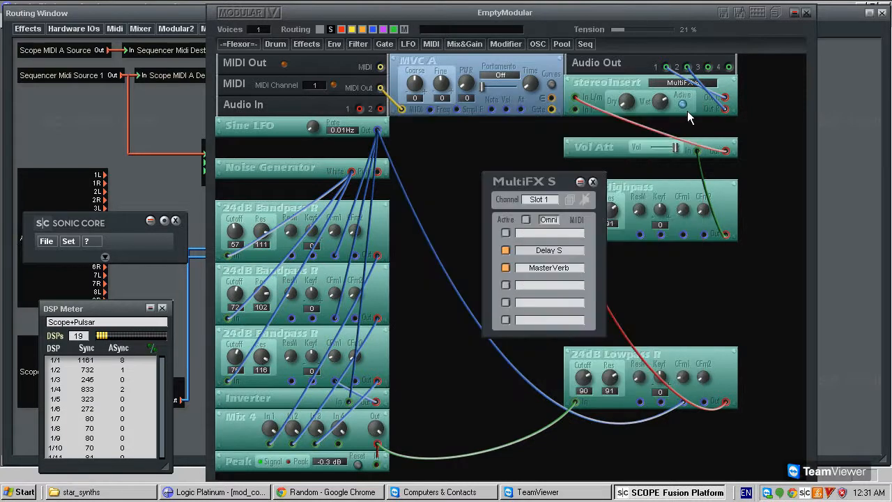
Insert a Vinco S compressor into the fourth MultiFX S slot with ratio 12 and input 5.7, and close the effect windows.
{"action": "right_click", "coordinate": [554, 285]}
{"action": "mouse_move", "coordinate": [568, 293]}
{"action": "mouse_move", "coordinate": [619, 319]}
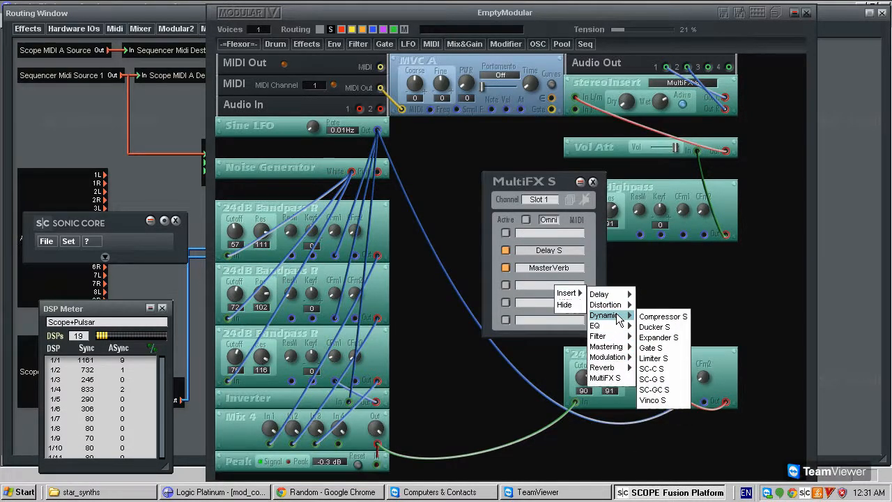
{"action": "left_click", "coordinate": [673, 400]}
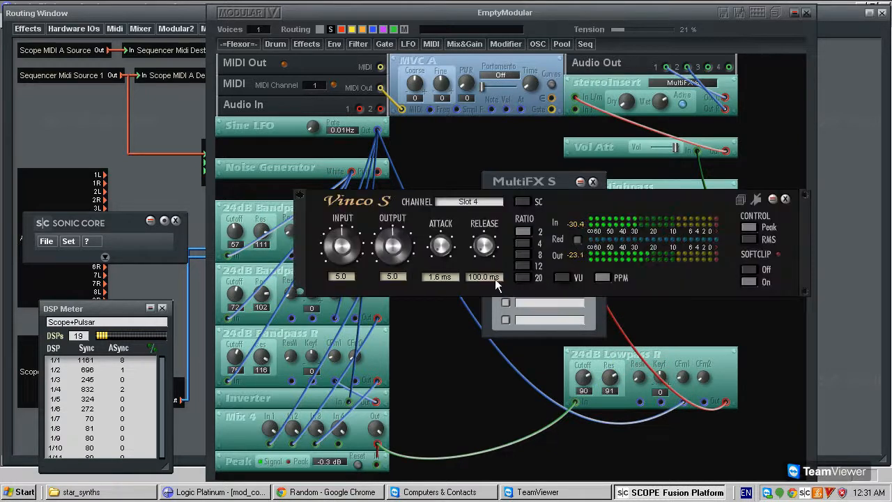
{"action": "left_click", "coordinate": [522, 251]}
{"action": "left_click", "coordinate": [529, 265]}
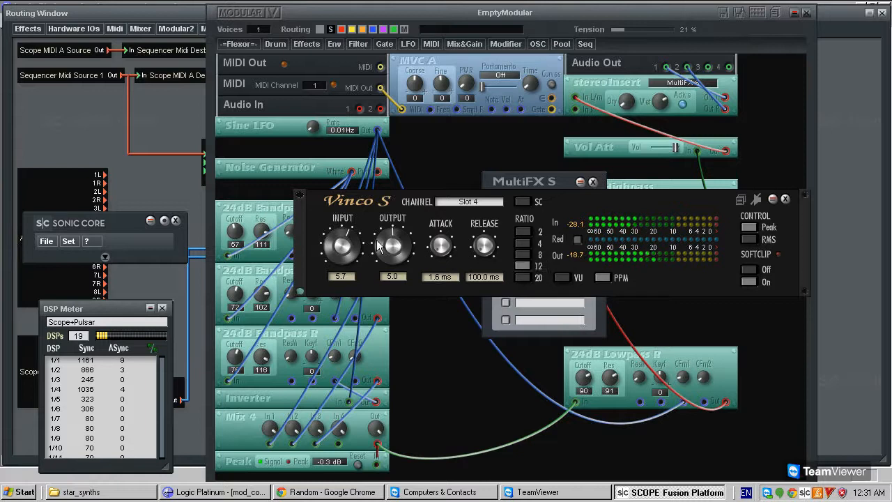
{"action": "left_click_drag", "start_coordinate": [343, 246], "coordinate": [371, 255]}
{"action": "left_click", "coordinate": [785, 199]}
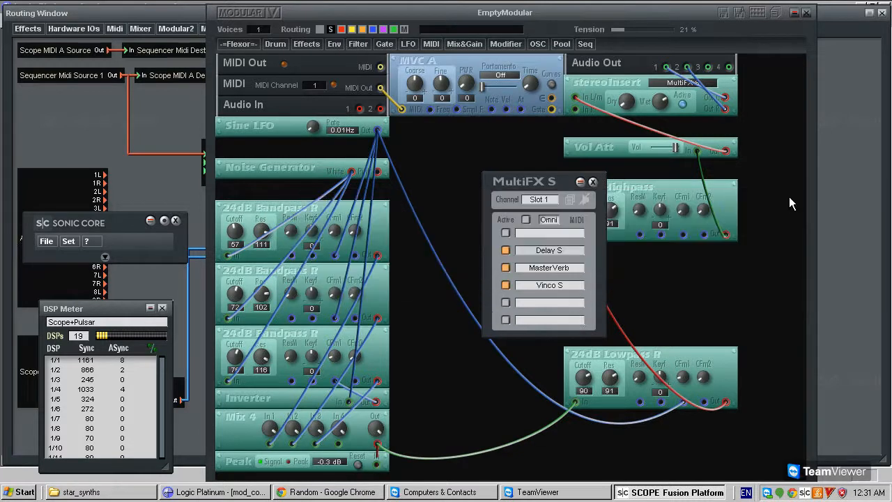
{"action": "left_click", "coordinate": [594, 183]}
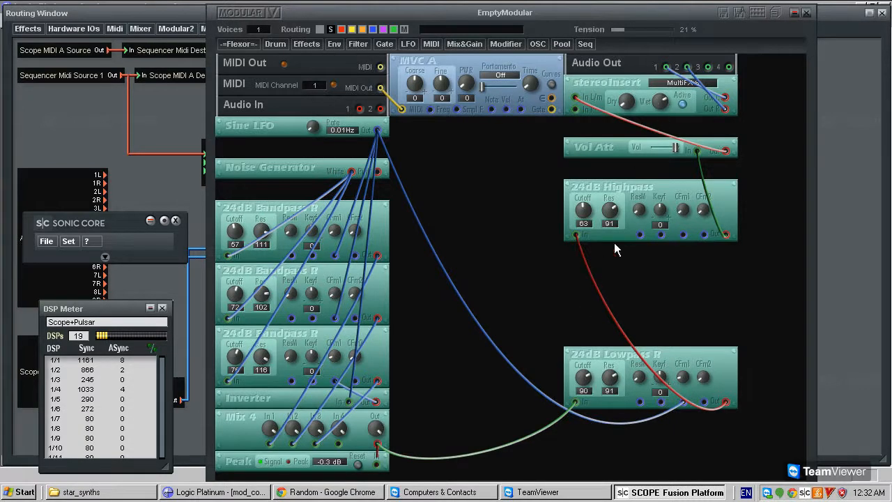
Set the 24dB Highpass filter's cutoff to 69 and bring Vol Att down to minimum.
{"action": "left_click_drag", "start_coordinate": [587, 212], "coordinate": [587, 152]}
{"action": "left_click_drag", "start_coordinate": [676, 149], "coordinate": [654, 148]}
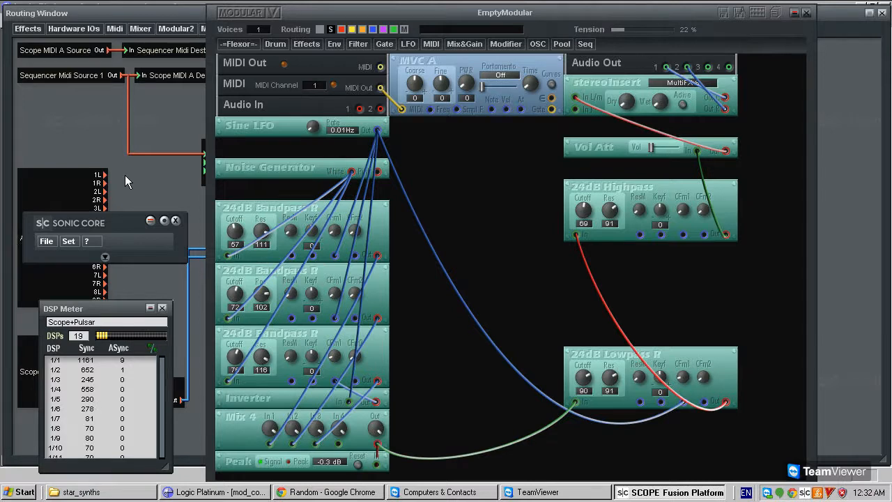
{"action": "left_click_drag", "start_coordinate": [270, 209], "coordinate": [293, 220]}
{"action": "left_click_drag", "start_coordinate": [253, 266], "coordinate": [285, 270]}
{"action": "left_click_drag", "start_coordinate": [246, 335], "coordinate": [253, 334]}
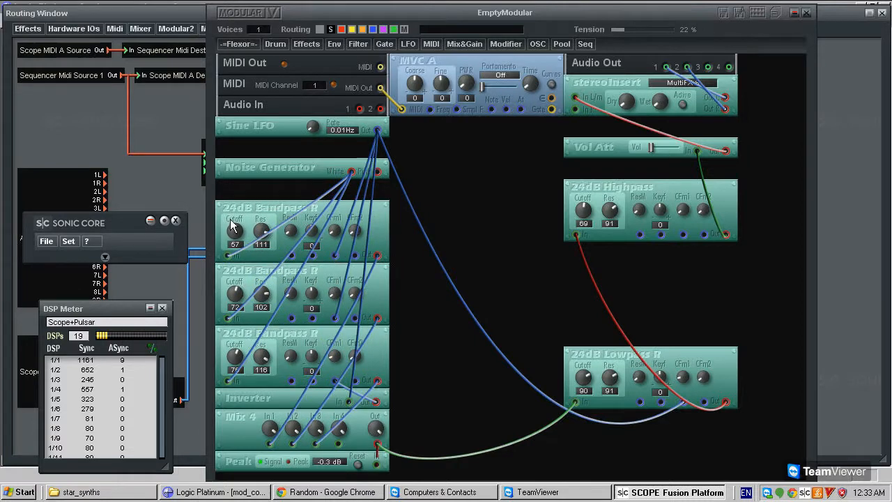
{"action": "left_click_drag", "start_coordinate": [253, 274], "coordinate": [257, 274]}
{"action": "left_click_drag", "start_coordinate": [598, 359], "coordinate": [592, 358]}
{"action": "left_click", "coordinate": [358, 44]}
{"action": "mouse_move", "coordinate": [411, 60]}
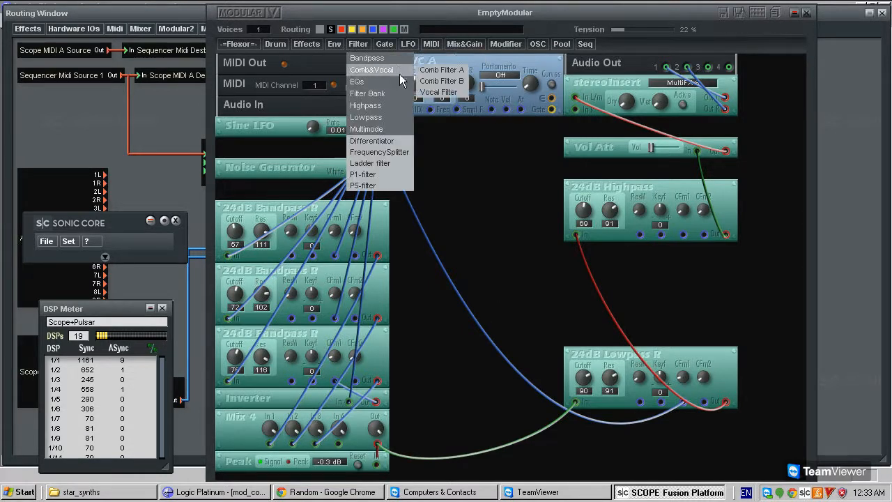
{"action": "left_click", "coordinate": [480, 290]}
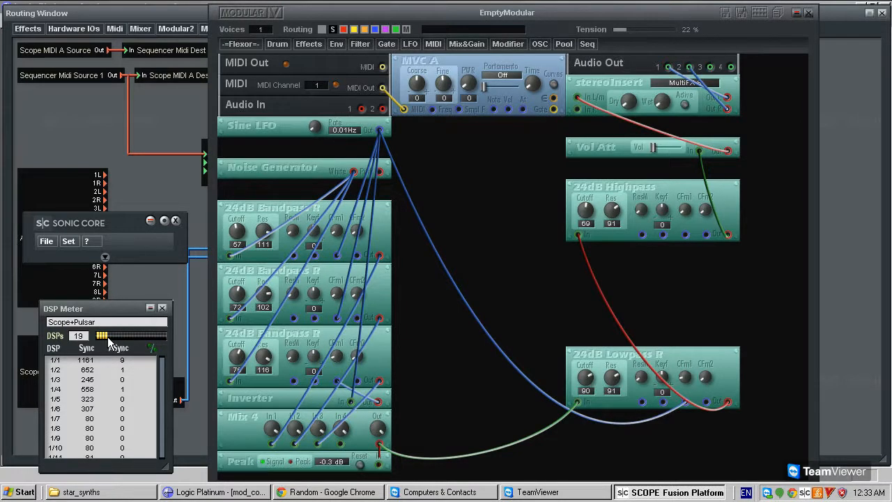
Reposition the modular window to show the whole patch, and raise Vol Att to a higher level.
{"action": "left_click_drag", "start_coordinate": [554, 256], "coordinate": [556, 257]}
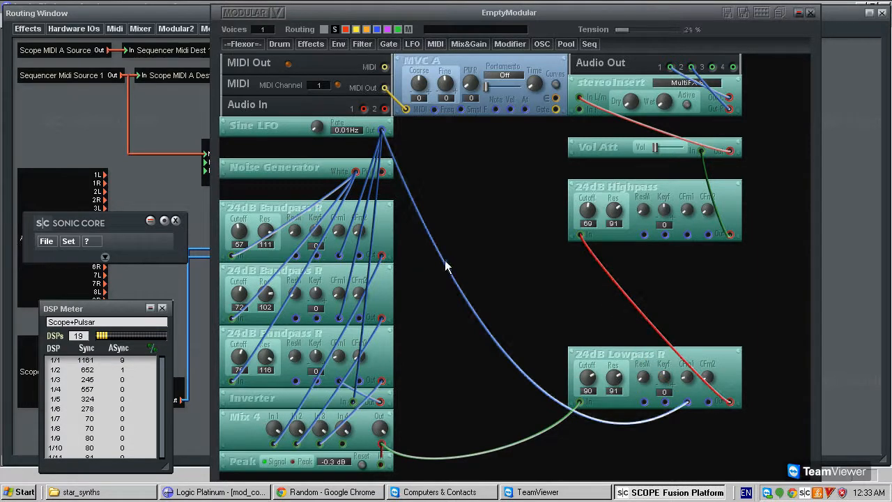
{"action": "left_click_drag", "start_coordinate": [416, 463], "coordinate": [434, 428]}
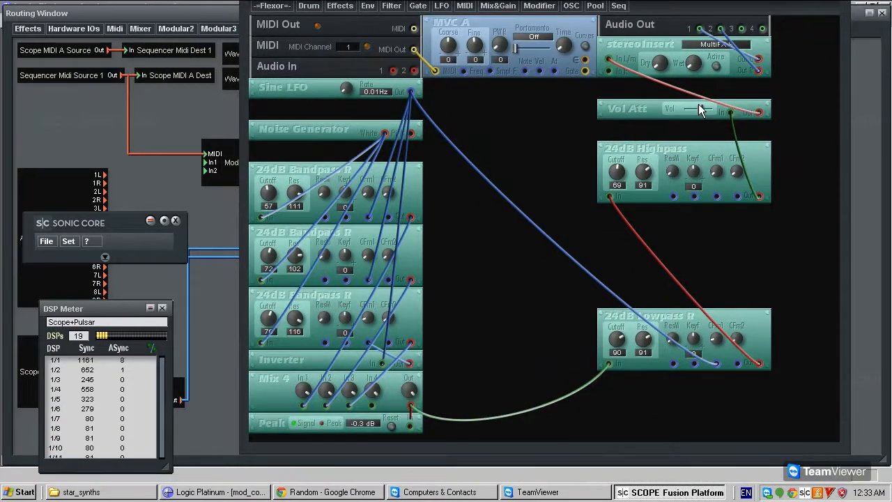
{"action": "left_click_drag", "start_coordinate": [699, 110], "coordinate": [705, 108]}
Remove the 24dB Highpass, 24dB Lowpass R, Mix 4 and Inverter modules from the patch.
{"action": "left_click", "coordinate": [669, 148]}
{"action": "key", "text": "Delete"}
{"action": "key", "text": "Return"}
{"action": "left_click", "coordinate": [687, 316]}
{"action": "key", "text": "Delete"}
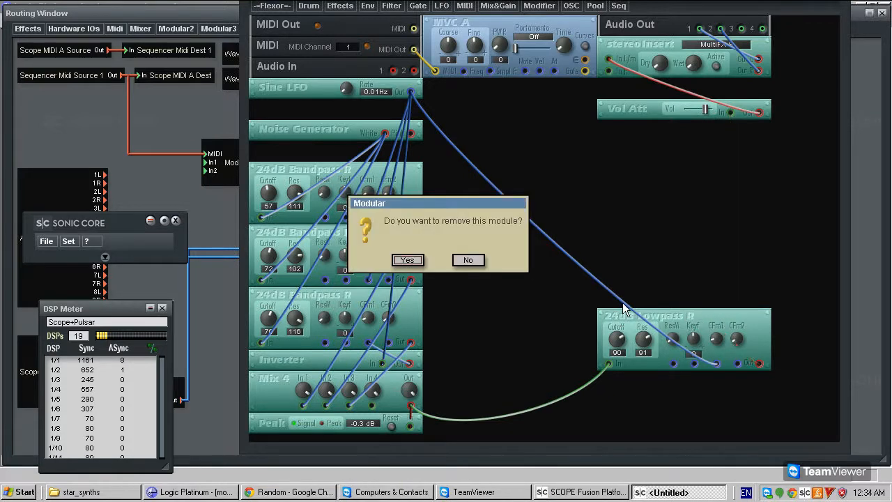
{"action": "key", "text": "Return"}
{"action": "left_click", "coordinate": [292, 386]}
{"action": "key", "text": "Delete"}
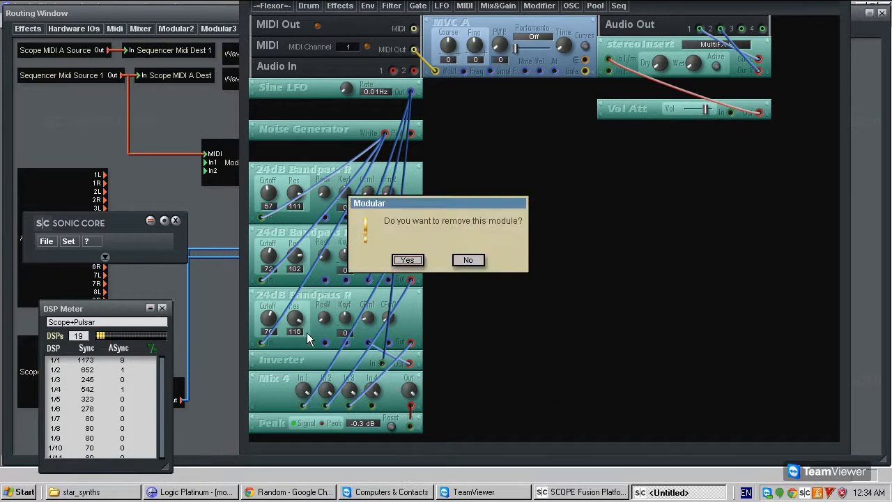
{"action": "key", "text": "Return"}
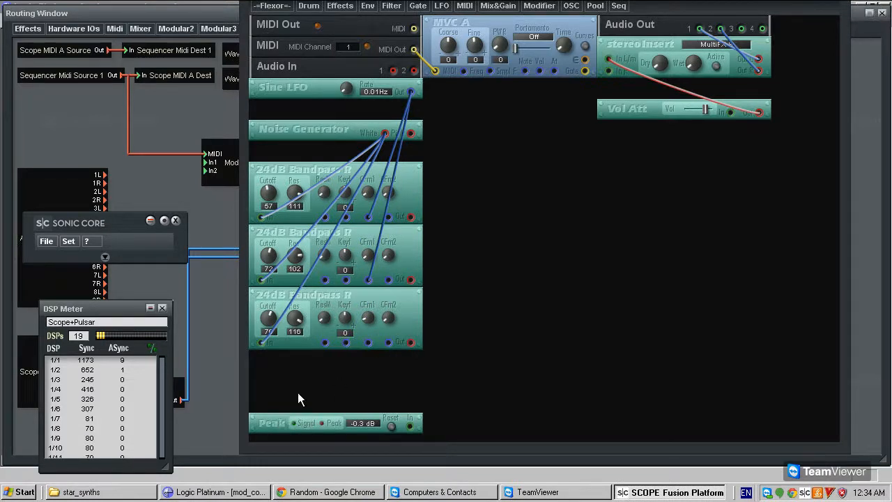
Move the modular window back down, add a new Mix 4 below the third bandpass filter, and switch it to single mode.
{"action": "left_click_drag", "start_coordinate": [673, 3], "coordinate": [673, 35]}
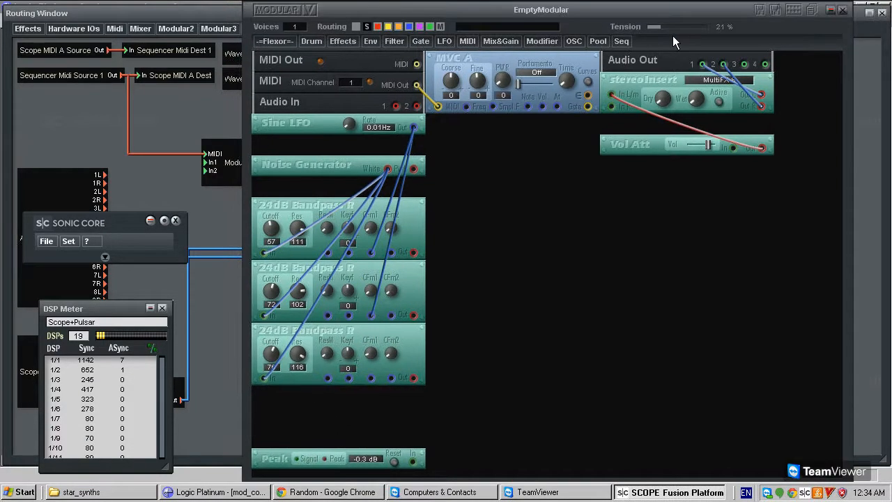
{"action": "left_click", "coordinate": [496, 41]}
{"action": "mouse_move", "coordinate": [502, 81]}
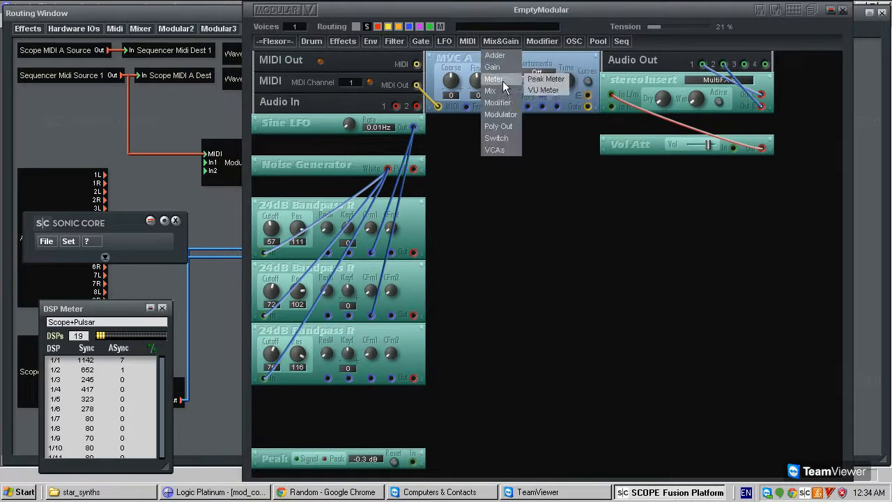
{"action": "left_click", "coordinate": [551, 107]}
{"action": "left_click", "coordinate": [350, 408]}
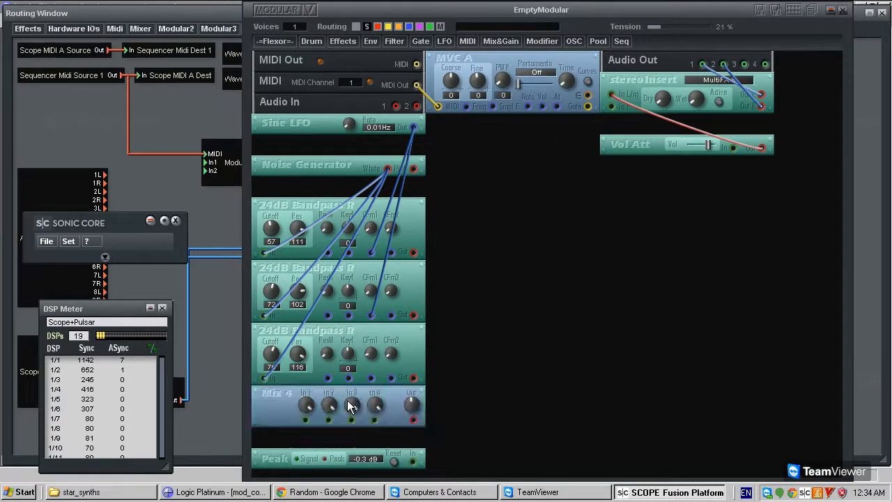
{"action": "right_click", "coordinate": [282, 401]}
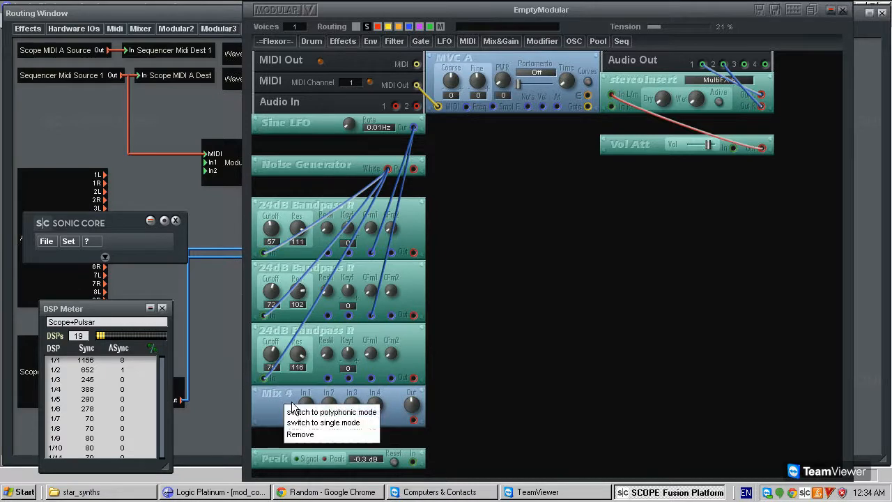
{"action": "left_click", "coordinate": [328, 422]}
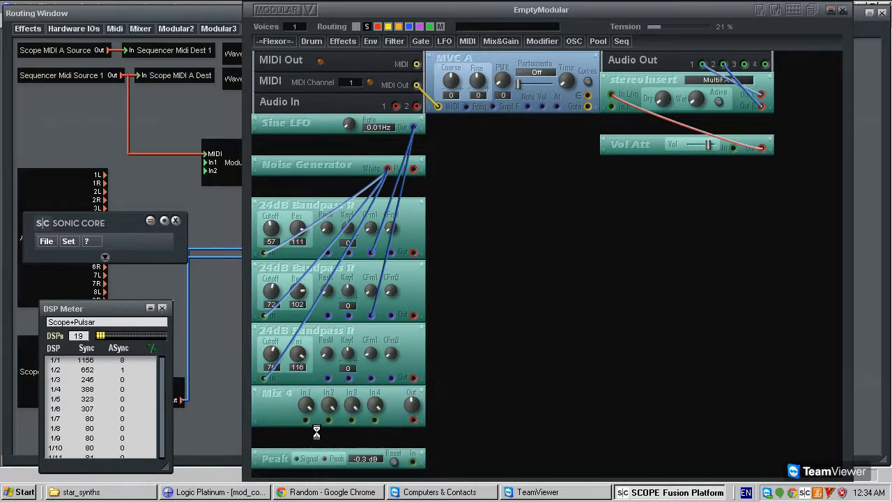
Connect the three bandpass filter outputs to Mix 4's inputs 1 to 3, and Mix 4's output to the Peak meter.
{"action": "left_click_drag", "start_coordinate": [414, 252], "coordinate": [414, 315]}
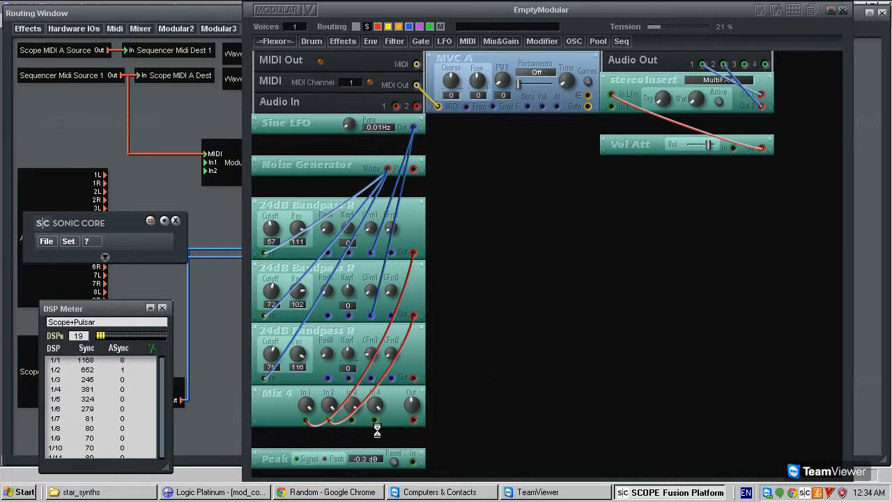
{"action": "left_click_drag", "start_coordinate": [352, 421], "coordinate": [415, 377]}
{"action": "left_click_drag", "start_coordinate": [414, 420], "coordinate": [414, 458]}
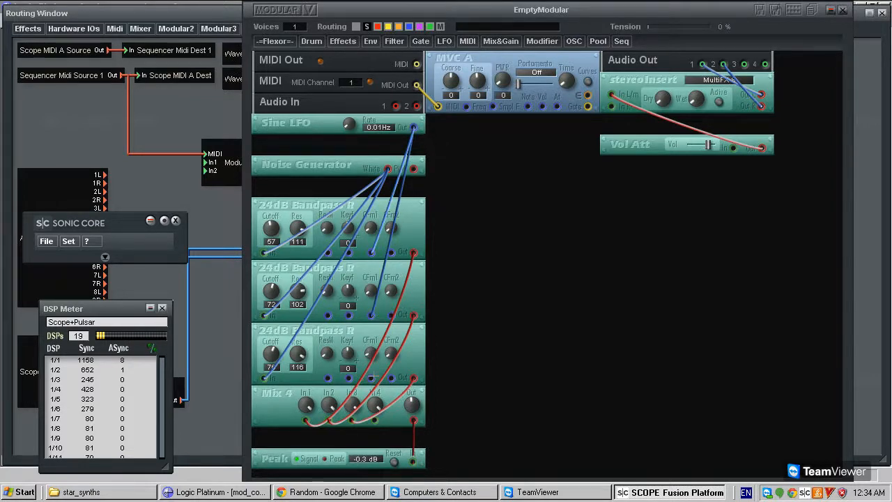
Add an Inverter module between Mix 4 and the Peak meter.
{"action": "left_click", "coordinate": [540, 41]}
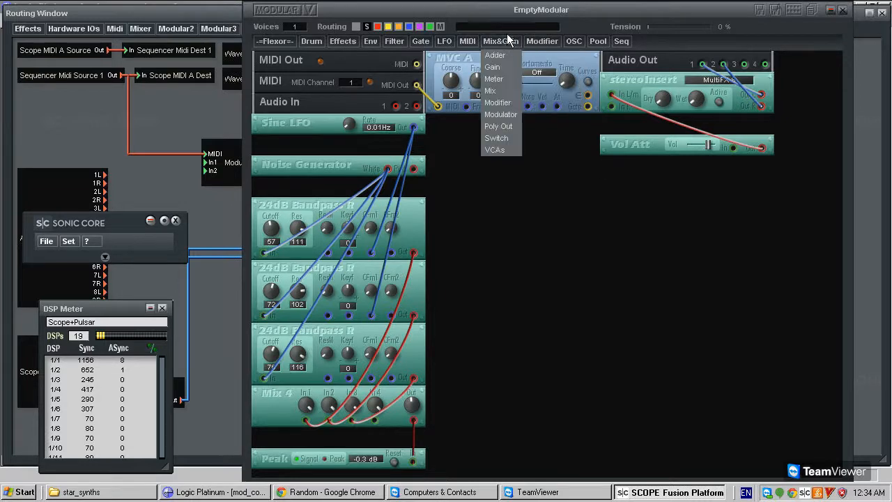
{"action": "mouse_move", "coordinate": [501, 36]}
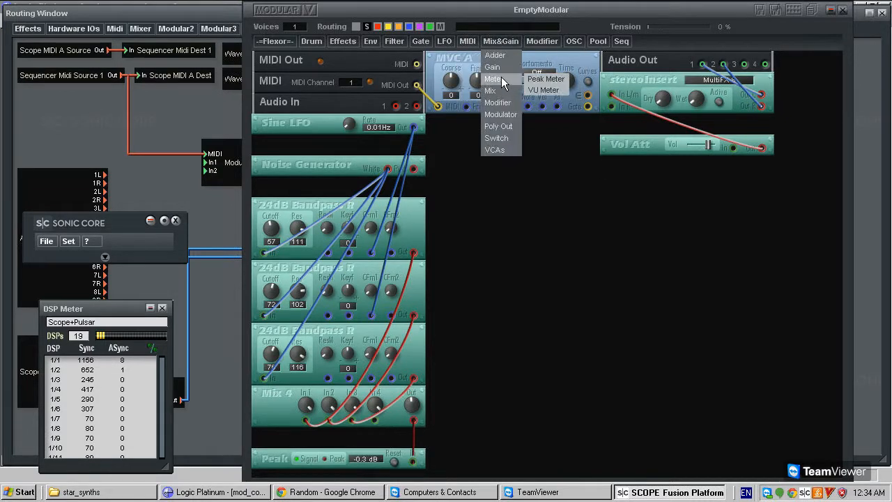
{"action": "mouse_move", "coordinate": [510, 106]}
{"action": "left_click", "coordinate": [559, 147]}
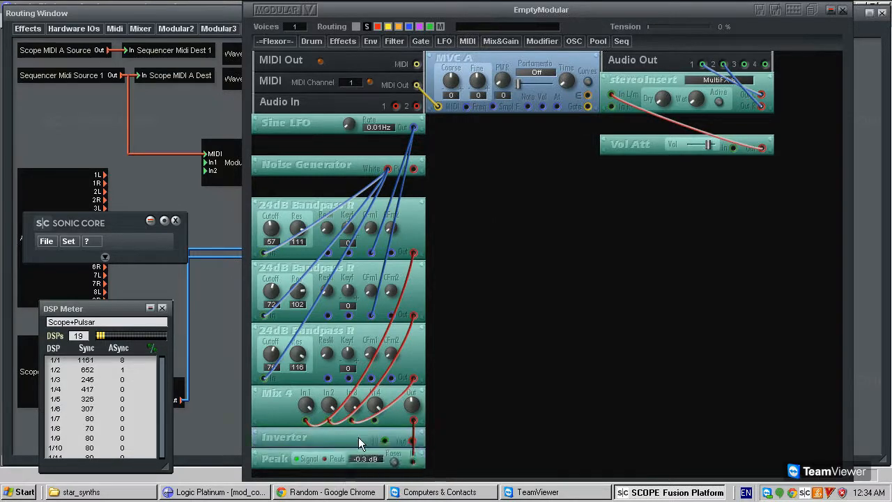
Place the Inverter above Mix 4, connect Sine LFO's output to its input, and its output to the third bandpass filter's CFm1.
{"action": "left_click", "coordinate": [355, 400]}
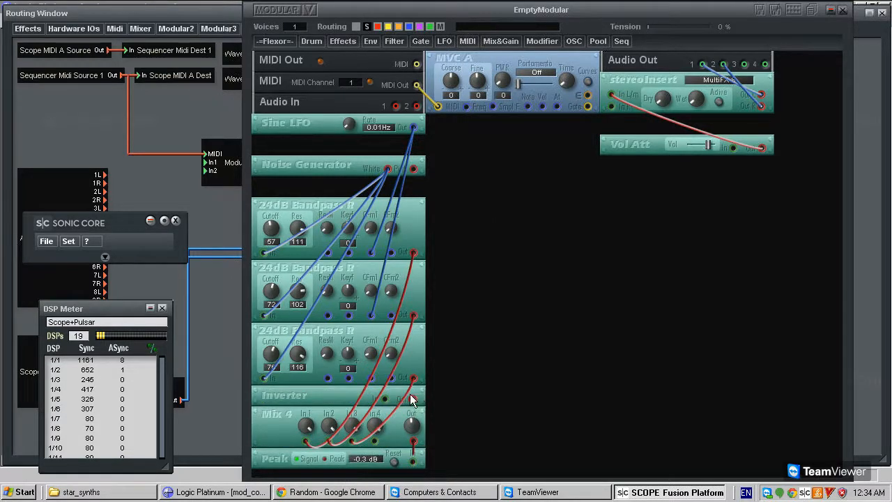
{"action": "left_click_drag", "start_coordinate": [412, 398], "coordinate": [391, 395]}
{"action": "right_click", "coordinate": [381, 388]}
{"action": "left_click", "coordinate": [391, 398]}
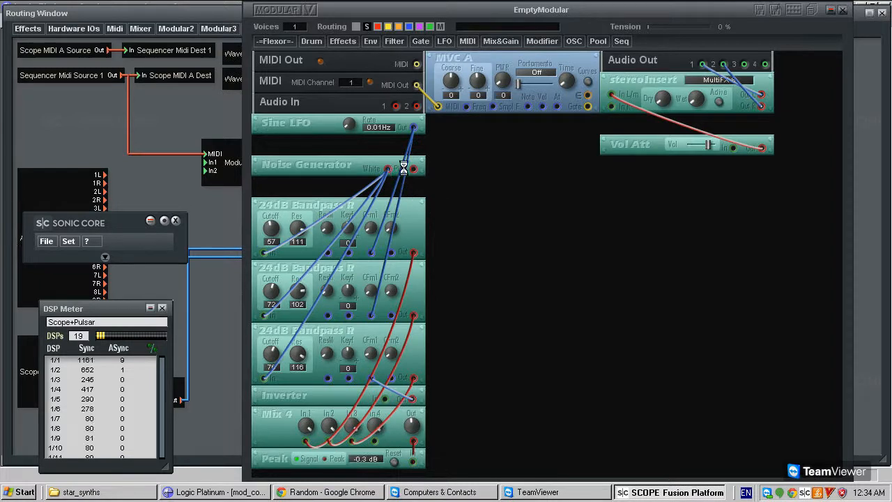
{"action": "left_click", "coordinate": [414, 128]}
{"action": "right_click", "coordinate": [401, 337]}
{"action": "left_click", "coordinate": [404, 343]}
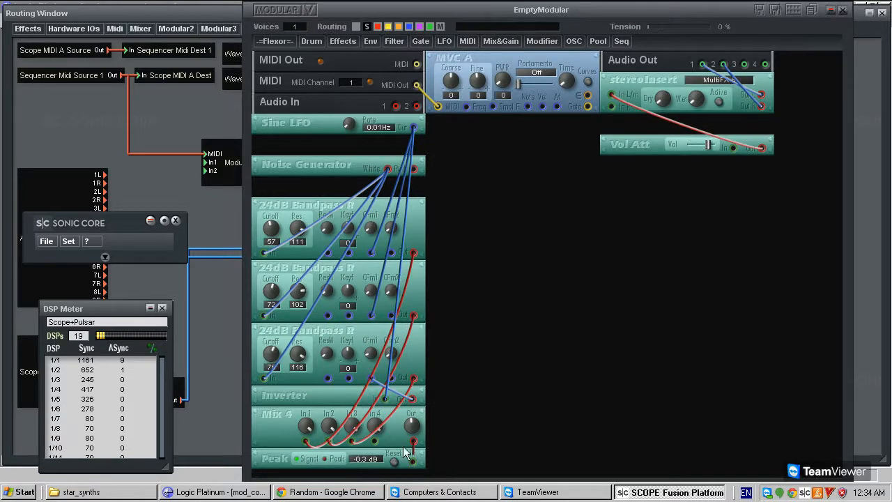
Straighten the cables running from the three bandpass filter outputs to Mix 4's inputs.
{"action": "left_click_drag", "start_coordinate": [353, 407], "coordinate": [377, 336]}
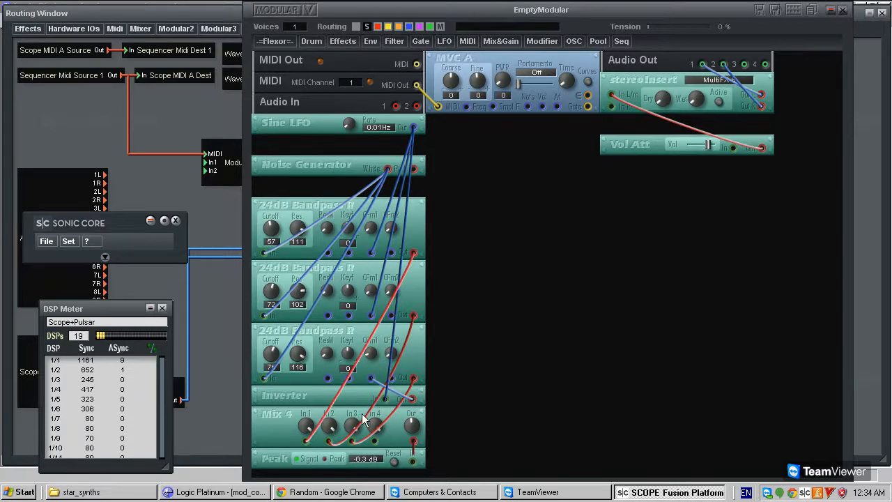
{"action": "left_click_drag", "start_coordinate": [391, 409], "coordinate": [393, 410]}
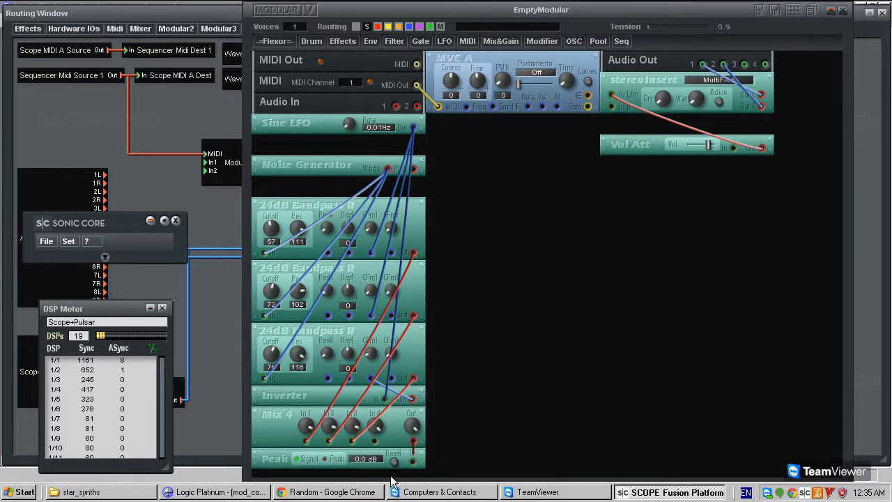
Route the mixed signal from the Peak meter's input to Vol Att, lower the volume, and remove that cable.
{"action": "left_click", "coordinate": [733, 148]}
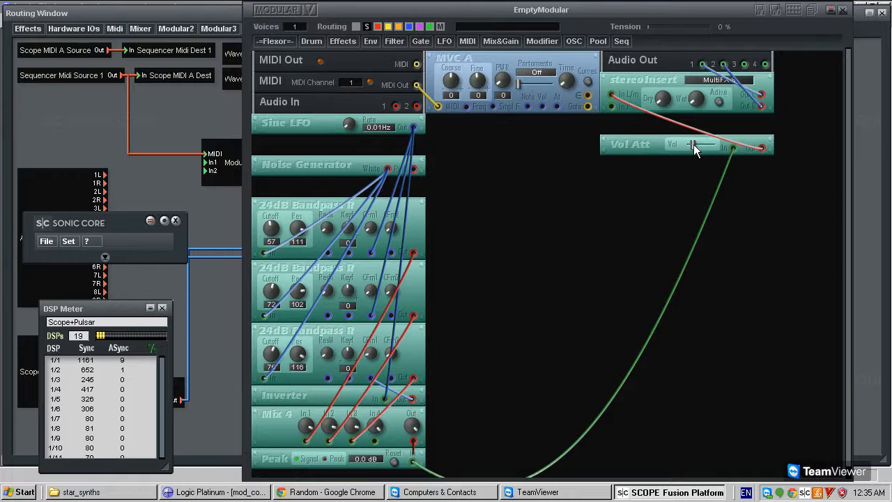
{"action": "left_click", "coordinate": [718, 187]}
{"action": "key", "text": "Delete"}
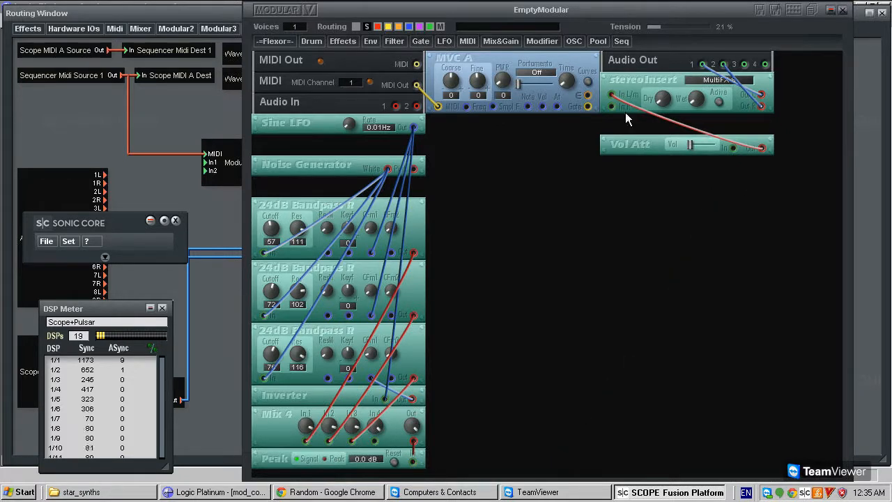
Add a MIDI Clock and a frequencyDivider B below MVC A, and connect the clock's Freq output to the divider's Freq input.
{"action": "left_click", "coordinate": [483, 42]}
{"action": "mouse_move", "coordinate": [486, 65]}
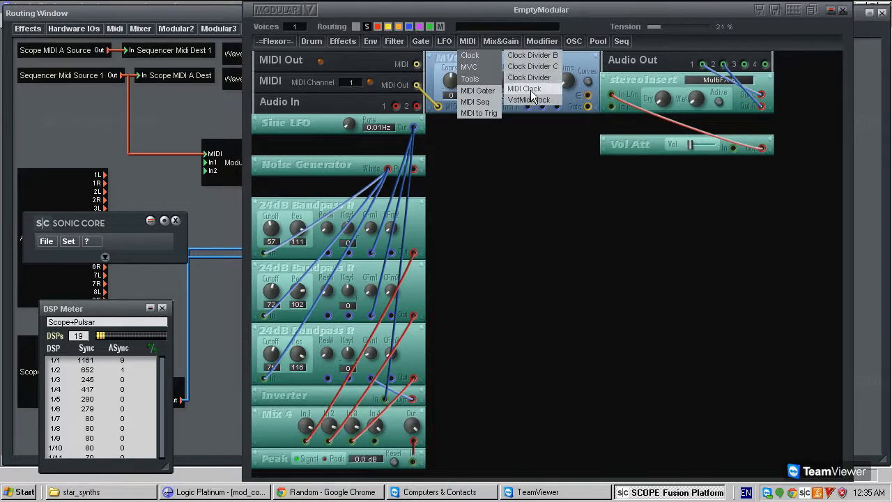
{"action": "left_click", "coordinate": [495, 131]}
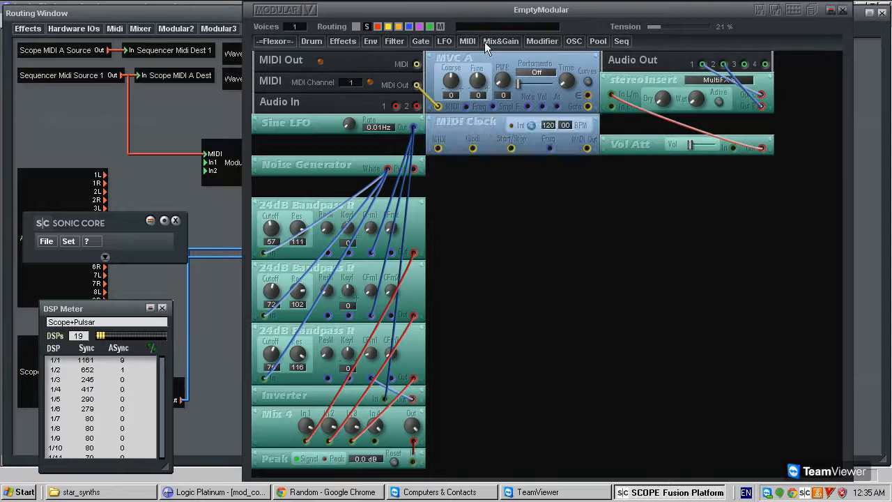
{"action": "left_click", "coordinate": [538, 40]}
{"action": "mouse_move", "coordinate": [556, 74]}
{"action": "left_click", "coordinate": [625, 79]}
{"action": "left_click_drag", "start_coordinate": [550, 148], "coordinate": [448, 192]}
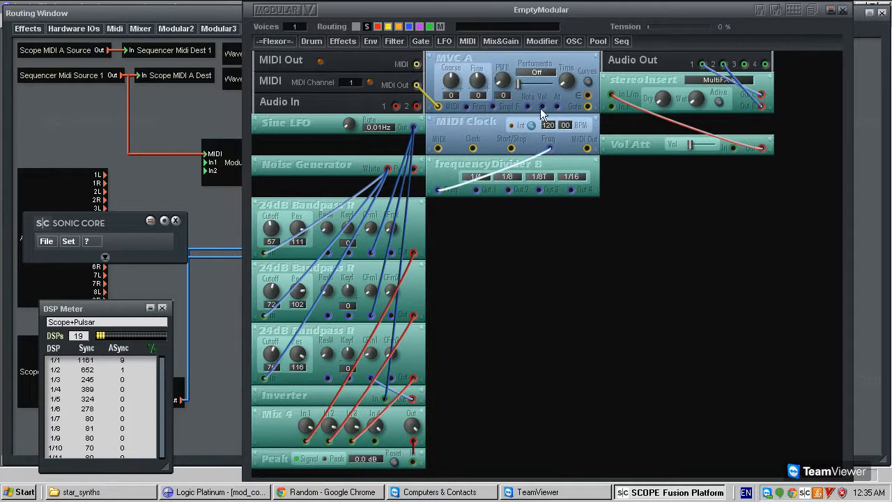
Add three multiLFO B modules in single mode below the divider, and connect divider outputs 1 to 3 to their Freq inputs.
{"action": "left_click", "coordinate": [451, 40]}
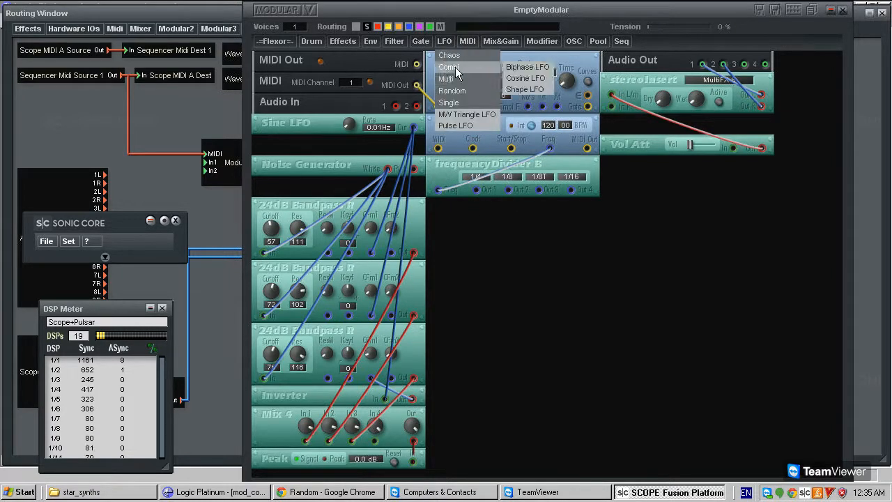
{"action": "mouse_move", "coordinate": [446, 79]}
{"action": "left_click", "coordinate": [526, 90]}
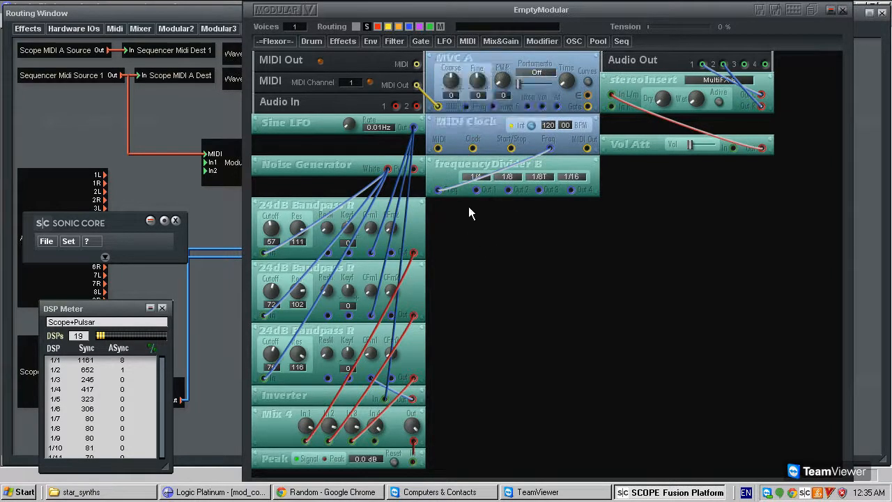
{"action": "left_click", "coordinate": [468, 208]}
{"action": "right_click", "coordinate": [465, 208]}
{"action": "left_click", "coordinate": [487, 227]}
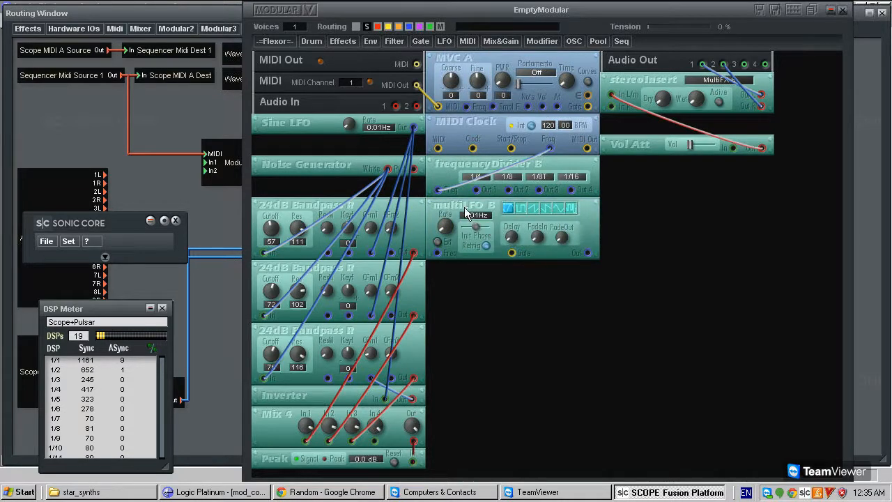
{"action": "key", "text": "ctrl+v"}
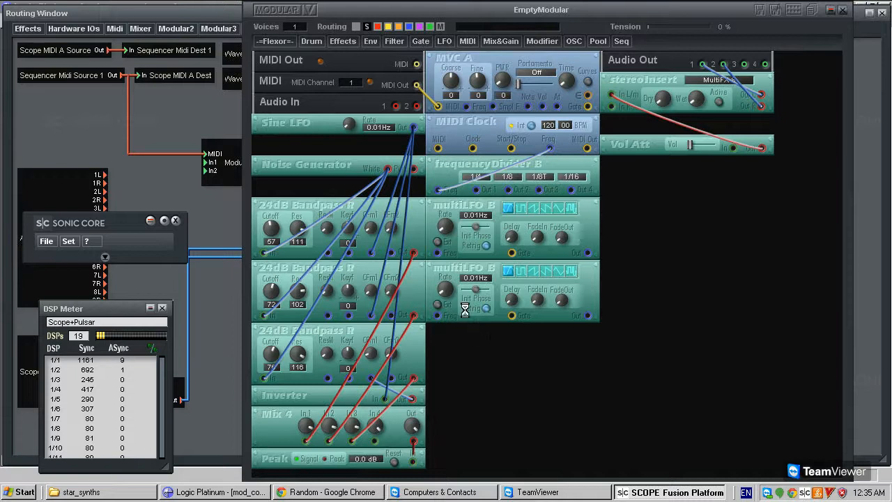
{"action": "key", "text": "ctrl+v"}
{"action": "left_click_drag", "start_coordinate": [437, 253], "coordinate": [439, 316]}
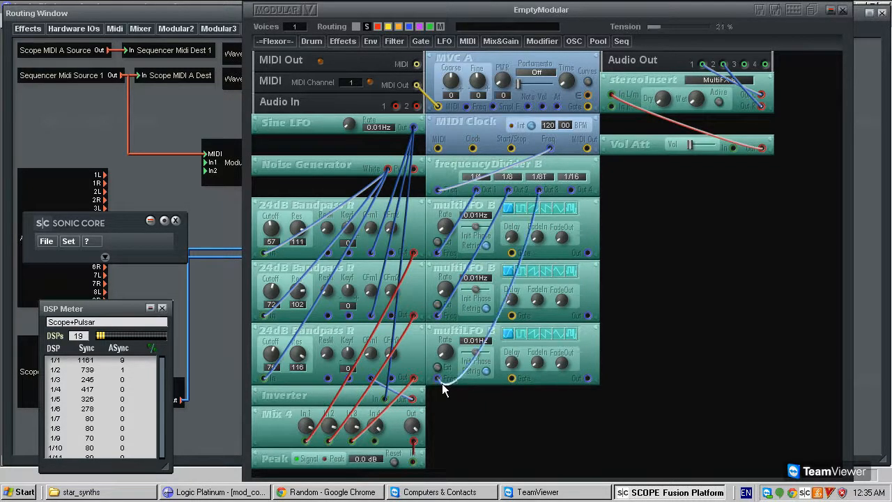
Change the three cables between the bandpass filter outputs and Mix 4 to blue.
{"action": "right_click", "coordinate": [397, 293]}
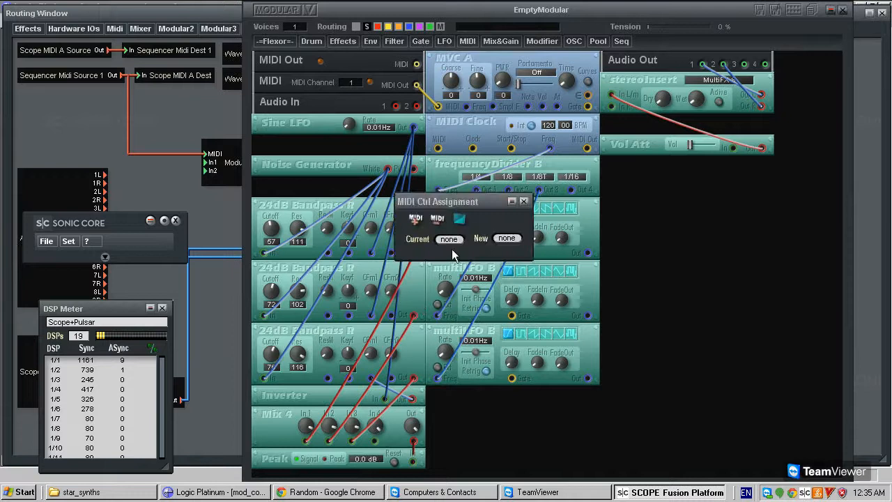
{"action": "left_click", "coordinate": [523, 201]}
{"action": "right_click", "coordinate": [405, 274]}
{"action": "left_click", "coordinate": [418, 279]}
{"action": "right_click", "coordinate": [405, 347]}
{"action": "right_click", "coordinate": [397, 341]}
{"action": "left_click", "coordinate": [408, 351]}
{"action": "right_click", "coordinate": [405, 395]}
{"action": "right_click", "coordinate": [387, 406]}
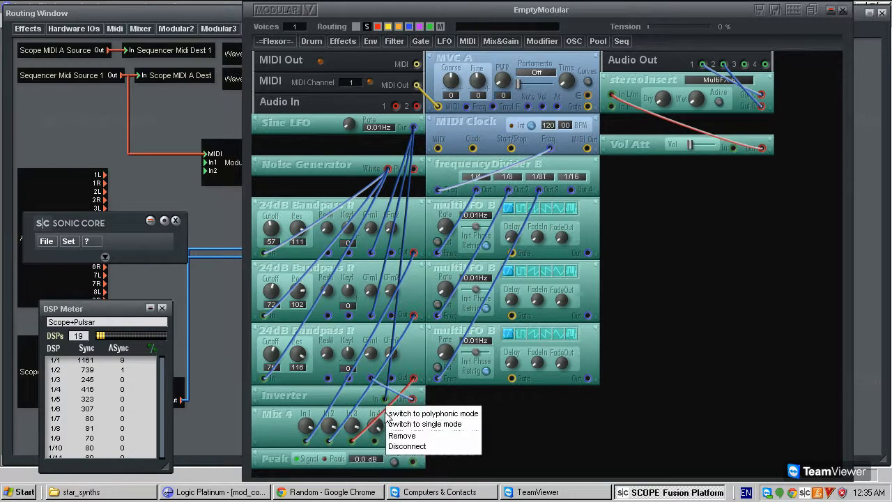
{"action": "right_click", "coordinate": [386, 413]}
{"action": "left_click", "coordinate": [397, 354]}
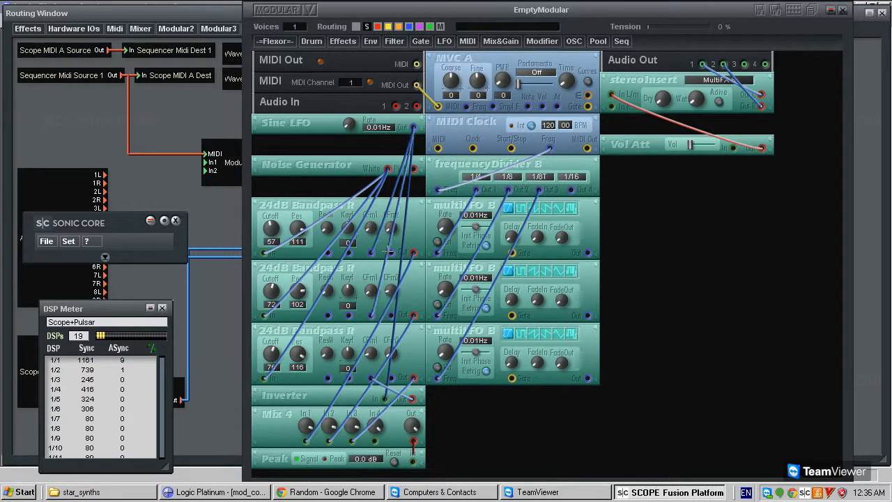
Connect each multiLFO B output to the CFm2 input of its neighbouring bandpass filter, and enable Ext on the LFOs.
{"action": "left_click_drag", "start_coordinate": [414, 252], "coordinate": [580, 256]}
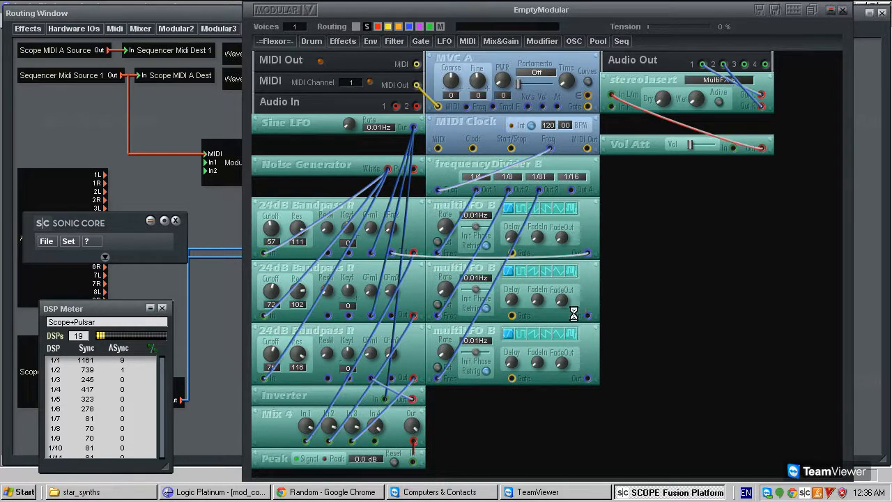
{"action": "left_click_drag", "start_coordinate": [587, 316], "coordinate": [413, 316]}
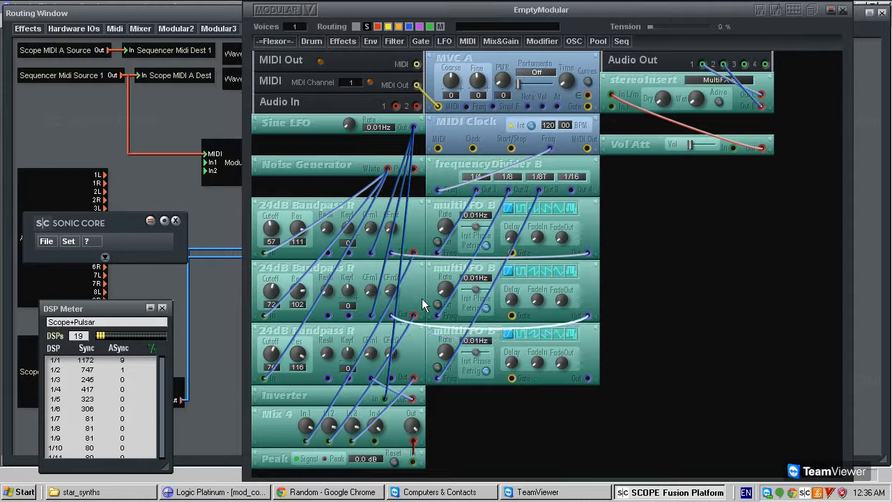
{"action": "left_click_drag", "start_coordinate": [392, 379], "coordinate": [400, 383]}
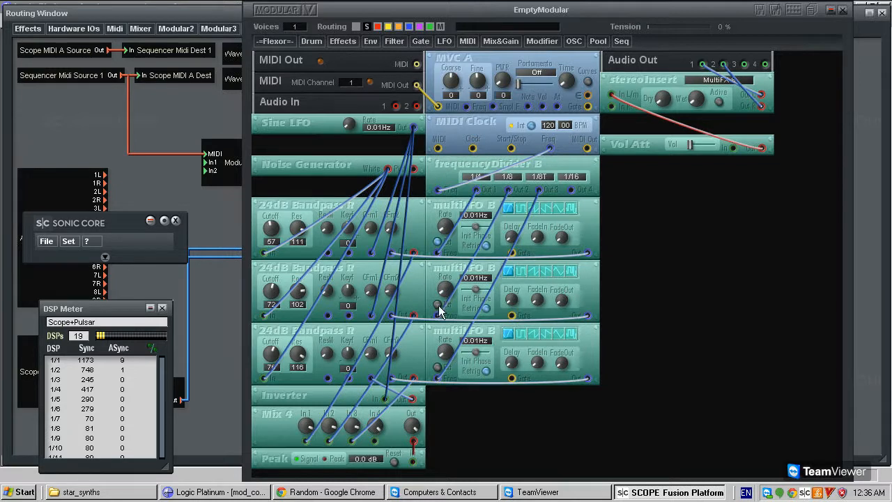
Set frequencyDivider B's outputs 1, 2 and 3 to 1/1, 1/4 and 1/16.
{"action": "mouse_move", "coordinate": [488, 187]}
{"action": "left_mouse_down"}
{"action": "mouse_move", "coordinate": [478, 179]}
{"action": "mouse_move", "coordinate": [478, 205]}
{"action": "mouse_move", "coordinate": [506, 79]}
{"action": "mouse_move", "coordinate": [440, 232]}
{"action": "mouse_move", "coordinate": [488, 174]}
{"action": "left_mouse_up"}
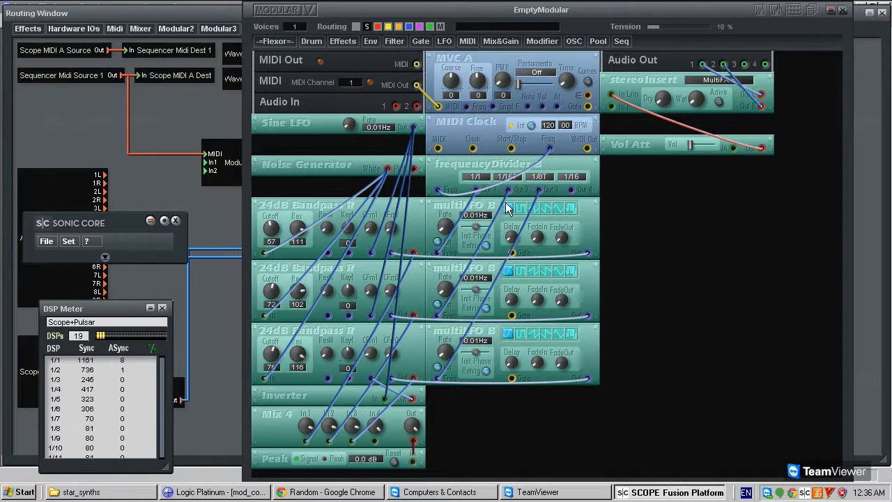
{"action": "left_click", "coordinate": [516, 177]}
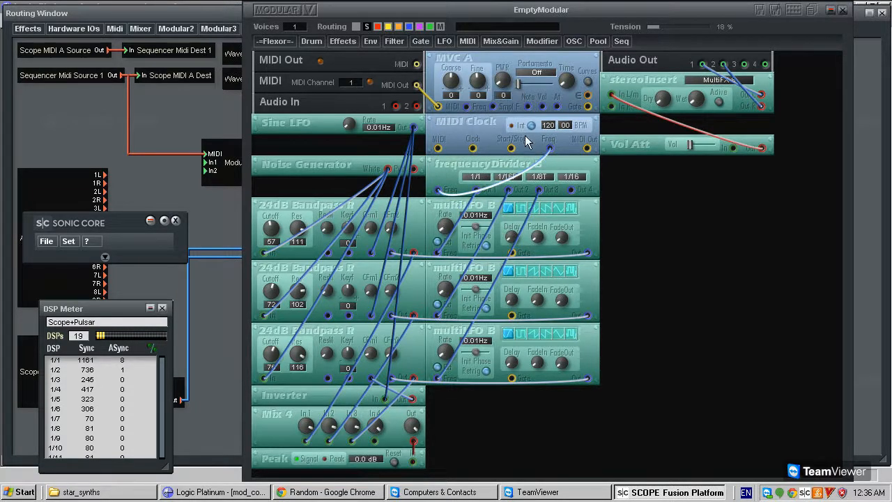
{"action": "left_click_drag", "start_coordinate": [541, 161], "coordinate": [533, 116]}
{"action": "left_click_drag", "start_coordinate": [519, 174], "coordinate": [546, 138]}
{"action": "left_click_drag", "start_coordinate": [546, 179], "coordinate": [576, 184]}
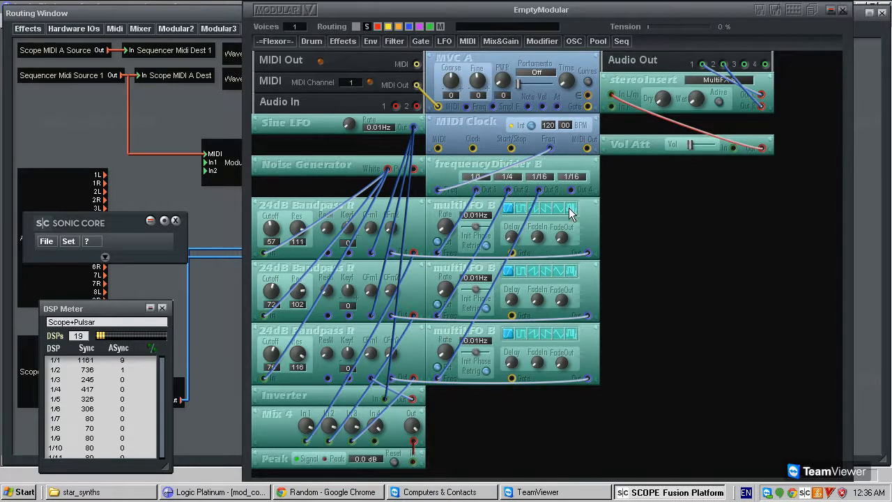
Connect Mix 4's output to Vol Att's input and adjust the Vol Att volume.
{"action": "mouse_move", "coordinate": [692, 144]}
{"action": "left_mouse_down"}
{"action": "mouse_move", "coordinate": [729, 150]}
{"action": "mouse_move", "coordinate": [686, 146]}
{"action": "left_mouse_up"}
{"action": "left_click", "coordinate": [733, 148]}
{"action": "left_click", "coordinate": [413, 441]}
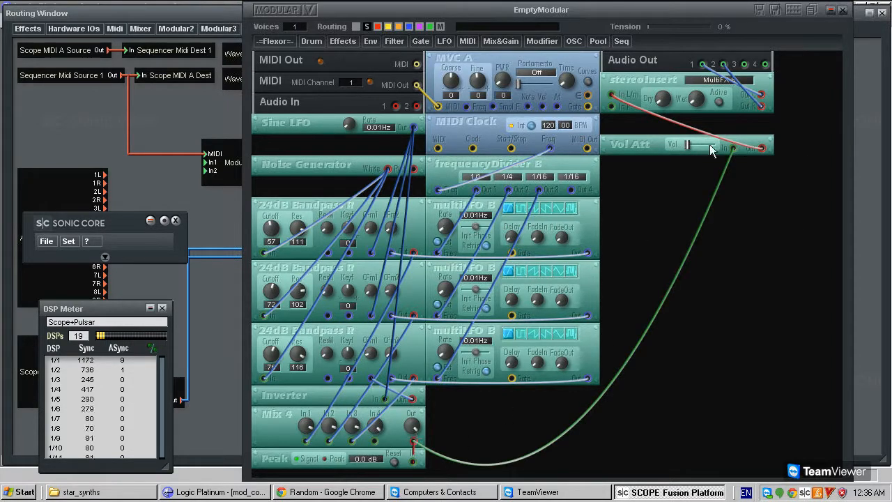
{"action": "left_click_drag", "start_coordinate": [689, 146], "coordinate": [708, 146]}
Select the last waveform on all three multiLFO B modules and adjust the third bandpass filter's CFm2 amount.
{"action": "left_click", "coordinate": [386, 223]}
{"action": "key", "text": "Delete"}
{"action": "key", "text": "ctrl+z"}
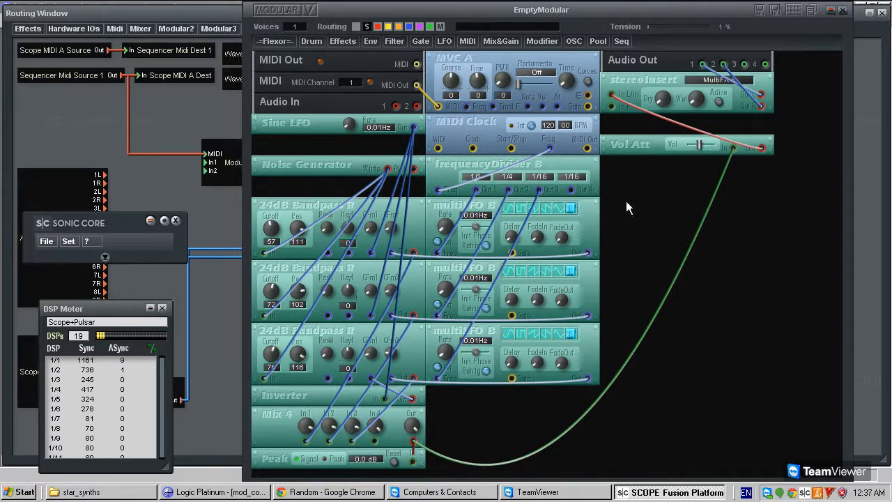
{"action": "left_click", "coordinate": [683, 260]}
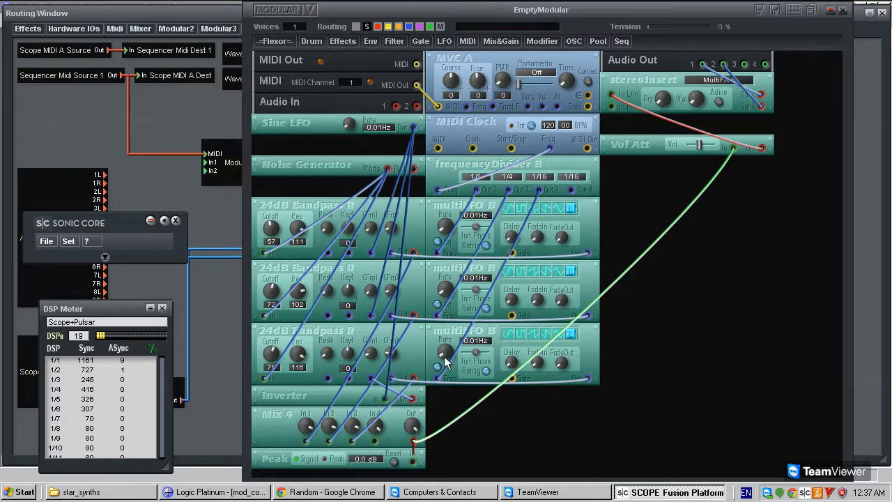
{"action": "mouse_move", "coordinate": [387, 347]}
{"action": "left_mouse_down"}
{"action": "mouse_move", "coordinate": [404, 342]}
{"action": "mouse_move", "coordinate": [392, 350]}
{"action": "mouse_move", "coordinate": [396, 343]}
{"action": "left_mouse_up"}
Limit the cable display to the selected module, lower the Vol Att volume, and show all cables again.
{"action": "left_click", "coordinate": [369, 26]}
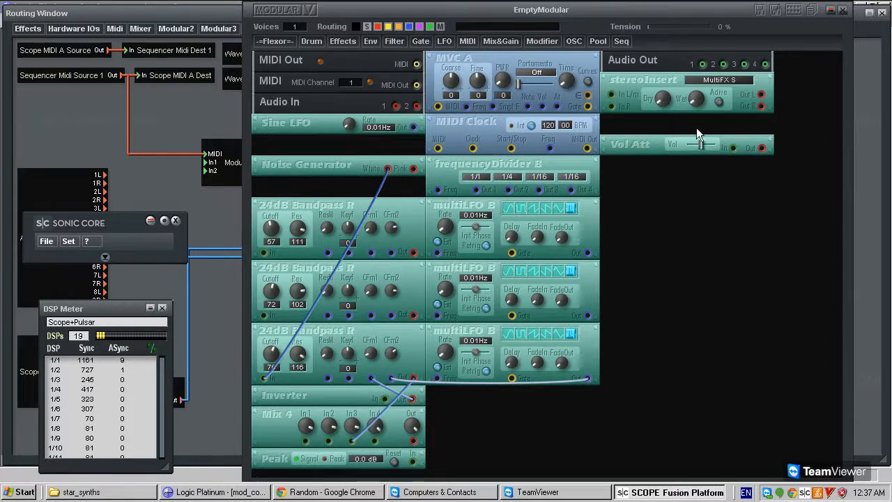
{"action": "left_click_drag", "start_coordinate": [700, 148], "coordinate": [665, 147]}
{"action": "left_click_drag", "start_coordinate": [683, 10], "coordinate": [692, 26]}
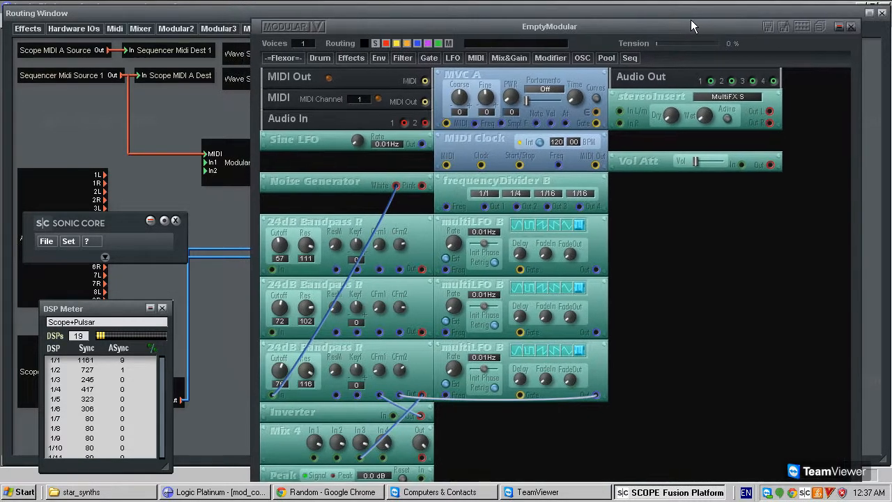
{"action": "left_click", "coordinate": [375, 43]}
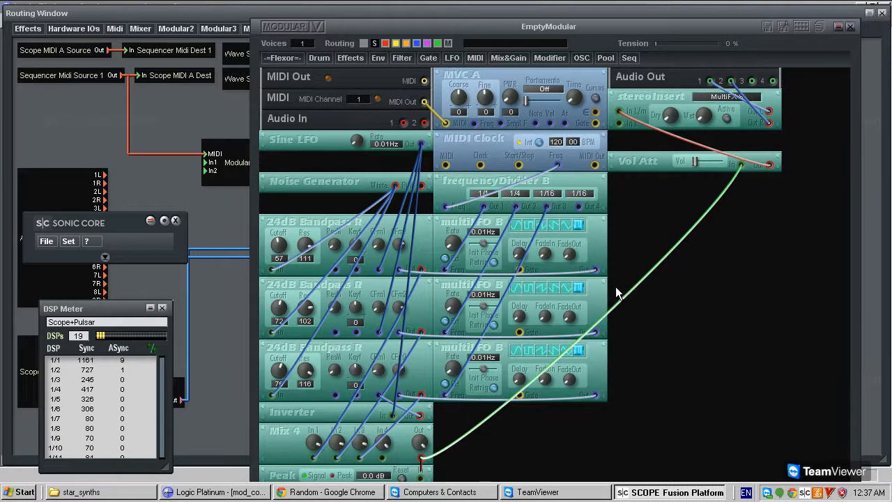
Remove the cable between Mix 4 and Vol Att, and move Vol Att directly below the stereoInsert.
{"action": "key", "text": "Delete"}
{"action": "left_click_drag", "start_coordinate": [643, 161], "coordinate": [644, 145]}
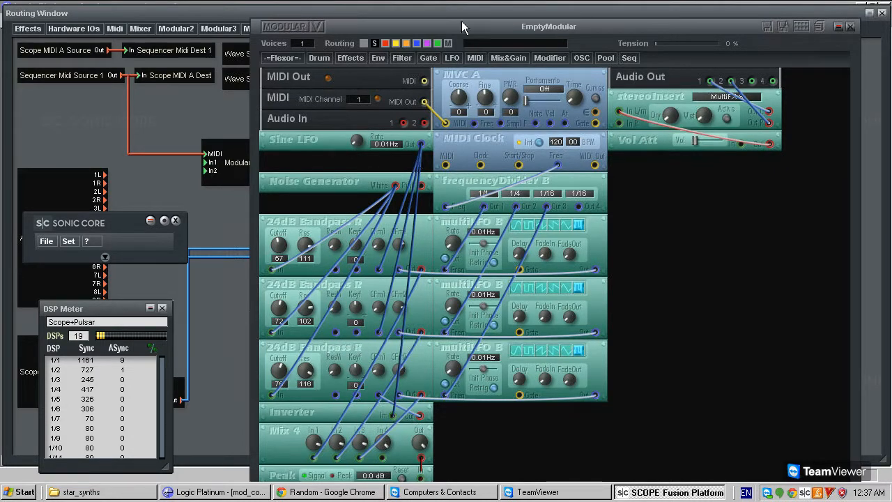
Add a Lin VCA module beside the second multiLFO B and switch it to single mode.
{"action": "left_click", "coordinate": [508, 57]}
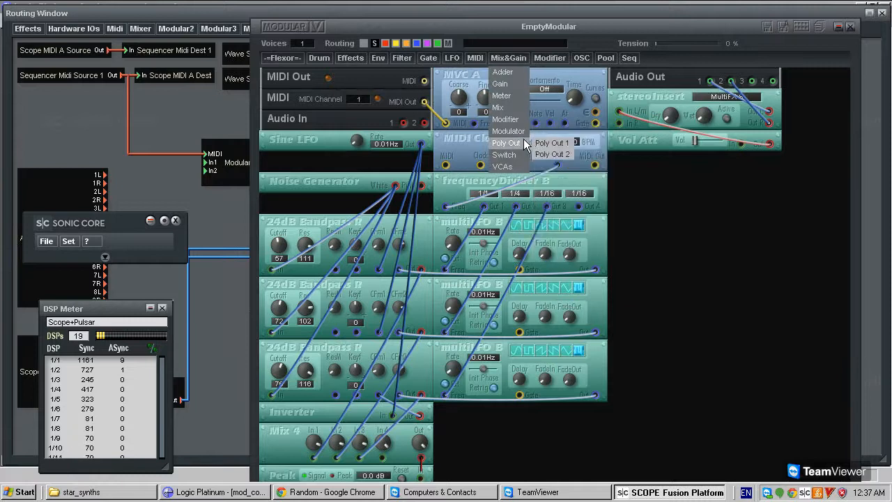
{"action": "mouse_move", "coordinate": [524, 170]}
{"action": "left_click", "coordinate": [562, 180]}
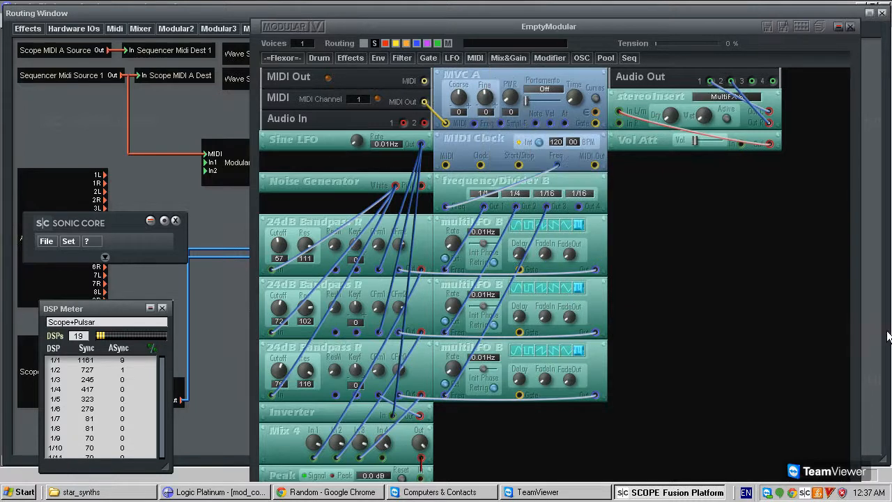
{"action": "left_click", "coordinate": [665, 286]}
{"action": "right_click", "coordinate": [655, 286]}
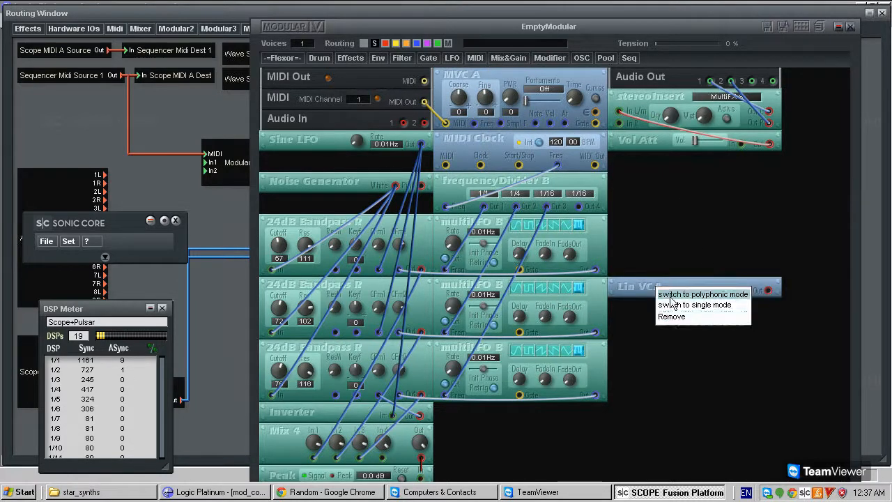
{"action": "left_click", "coordinate": [674, 304]}
{"action": "mouse_move", "coordinate": [581, 71]}
{"action": "left_mouse_down"}
{"action": "mouse_move", "coordinate": [572, 94]}
{"action": "mouse_move", "coordinate": [579, 75]}
{"action": "left_mouse_up"}
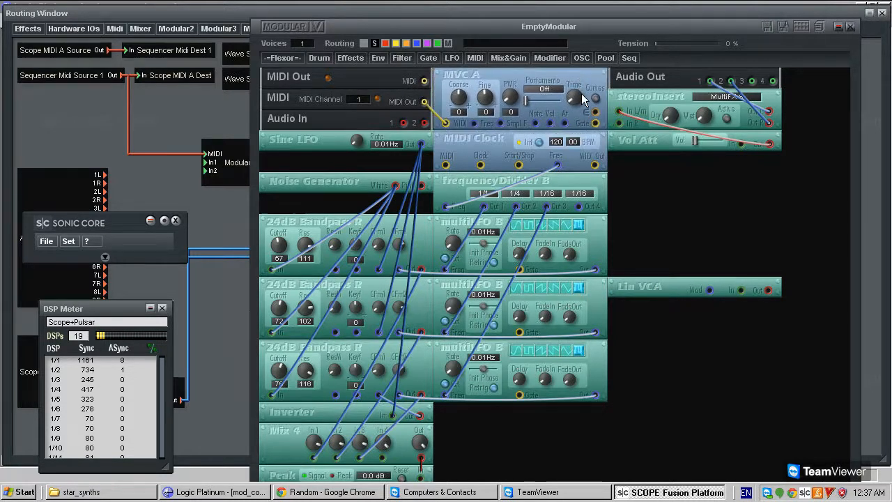
Add an AD&Mod vintage envelope, patch its output to the Lin VCA's Mod input, and place it just below the VCA.
{"action": "left_click", "coordinate": [376, 58]}
{"action": "mouse_move", "coordinate": [399, 83]}
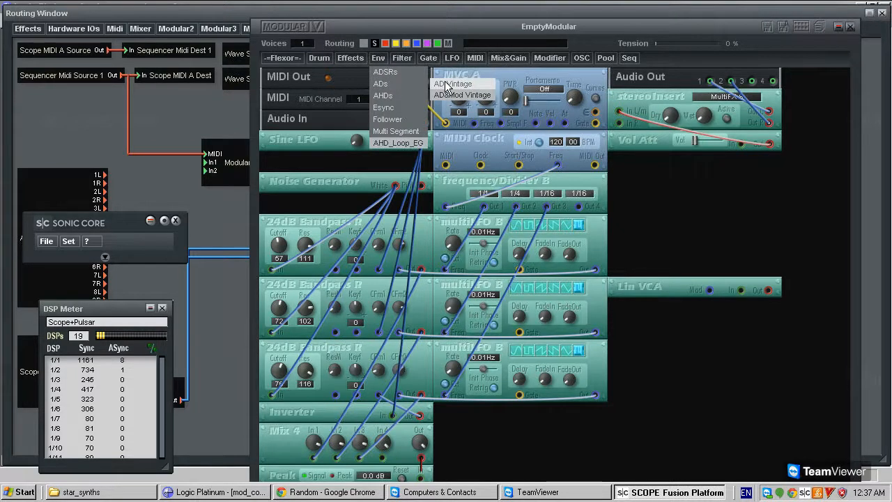
{"action": "left_click", "coordinate": [471, 95]}
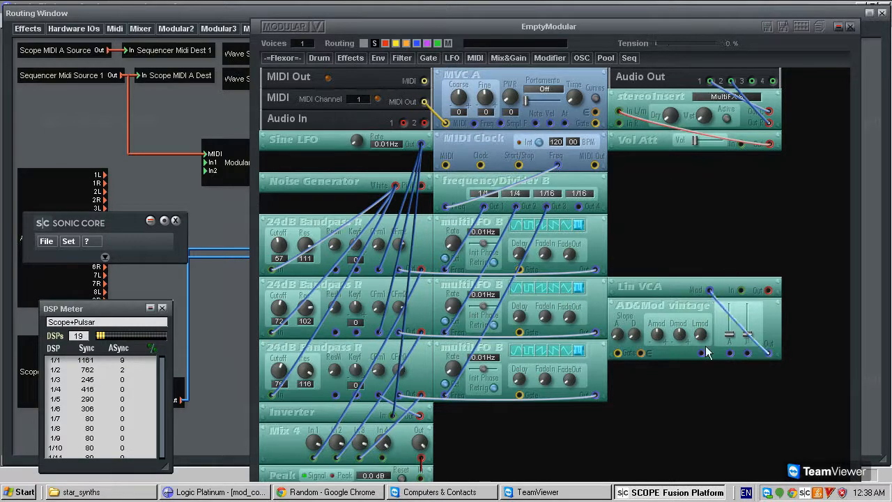
{"action": "left_click_drag", "start_coordinate": [669, 306], "coordinate": [674, 331]}
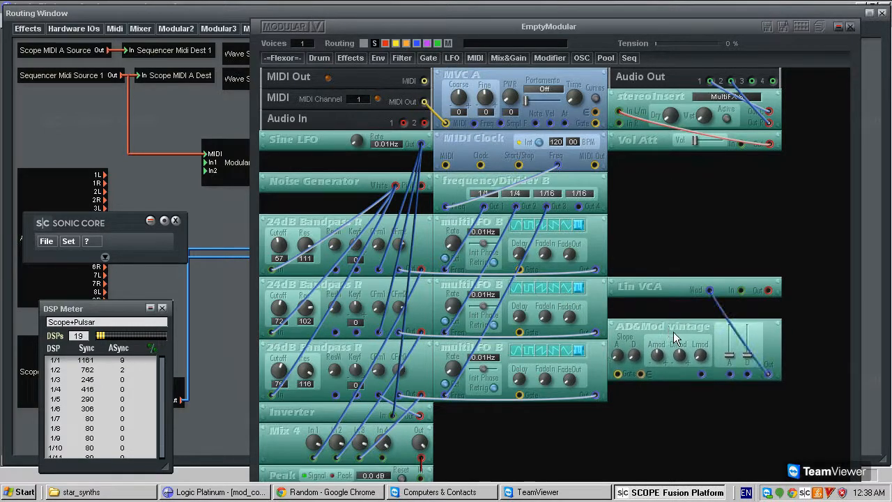
{"action": "left_click_drag", "start_coordinate": [670, 284], "coordinate": [671, 289]}
Patch MVC A's Gate and E outputs to the envelope's Gate and E inputs, and raise the envelope's D slider.
{"action": "left_click", "coordinate": [617, 374]}
{"action": "left_click", "coordinate": [595, 123]}
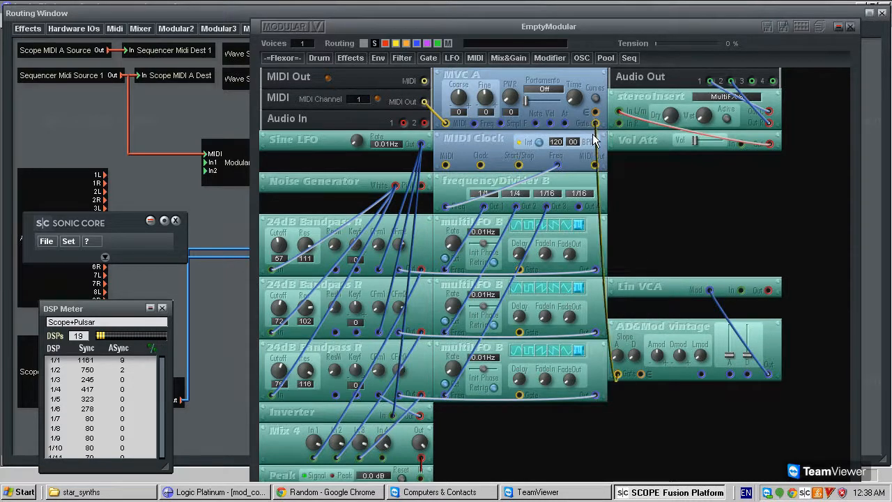
{"action": "left_click", "coordinate": [596, 111]}
{"action": "left_click", "coordinate": [641, 374]}
{"action": "left_click_drag", "start_coordinate": [652, 329], "coordinate": [657, 327]}
{"action": "left_click_drag", "start_coordinate": [748, 355], "coordinate": [746, 345]}
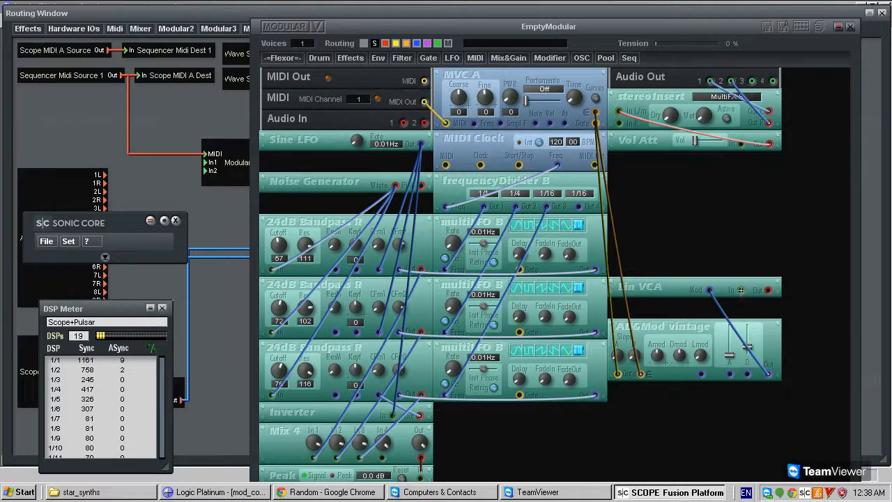
Route Mix 4 through the Lin VCA into Vol Att's input, and raise the Vol Att volume.
{"action": "left_click", "coordinate": [421, 459]}
{"action": "left_click", "coordinate": [741, 290]}
{"action": "left_click", "coordinate": [767, 291]}
{"action": "left_click", "coordinate": [740, 144]}
{"action": "left_click_drag", "start_coordinate": [698, 139], "coordinate": [707, 138]}
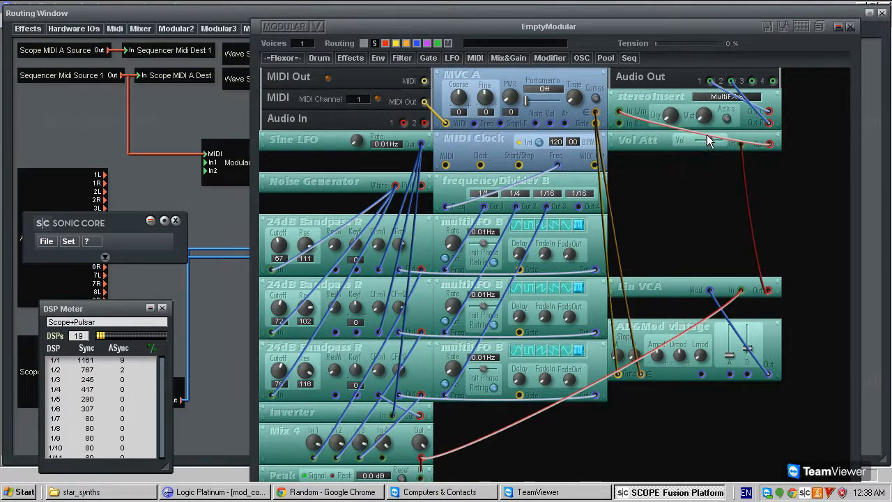
Set the modular's MIDI channel to Omni, then check the Logic Platinum arrangement and return to SCOPE.
{"action": "left_click_drag", "start_coordinate": [472, 36], "coordinate": [446, 178]}
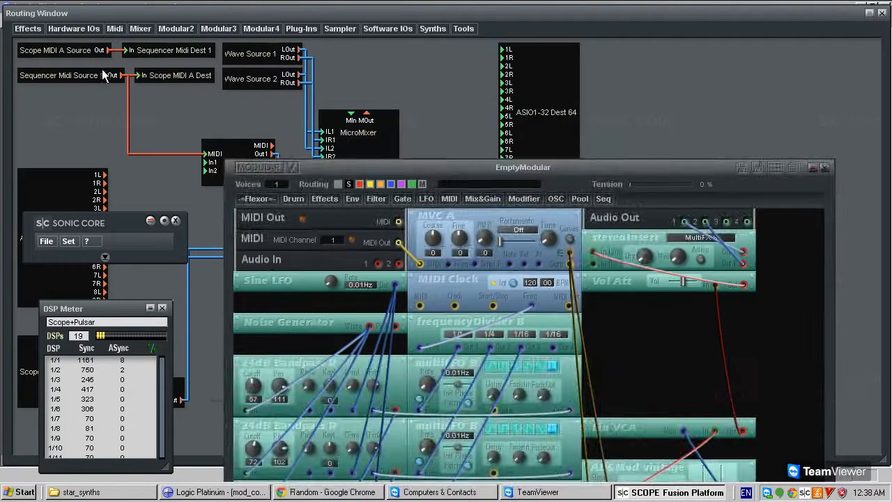
{"action": "left_click_drag", "start_coordinate": [336, 240], "coordinate": [429, 3]}
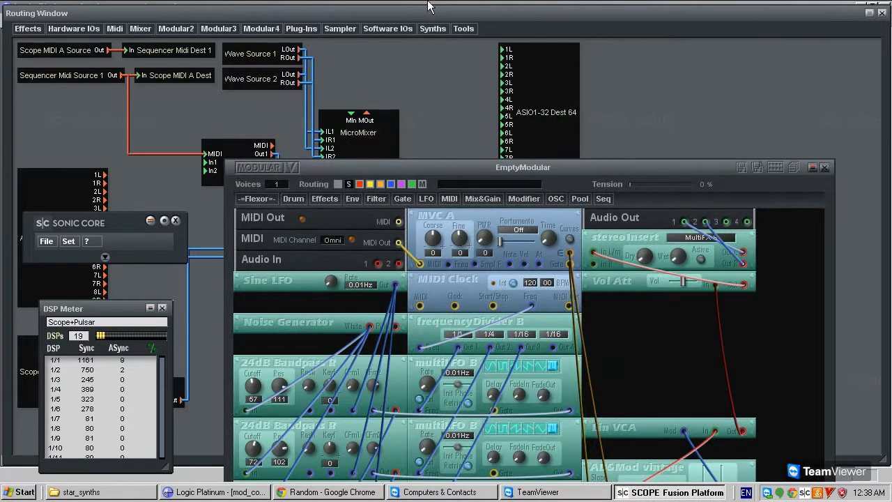
{"action": "left_click_drag", "start_coordinate": [567, 158], "coordinate": [583, 7]}
{"action": "left_click", "coordinate": [218, 492]}
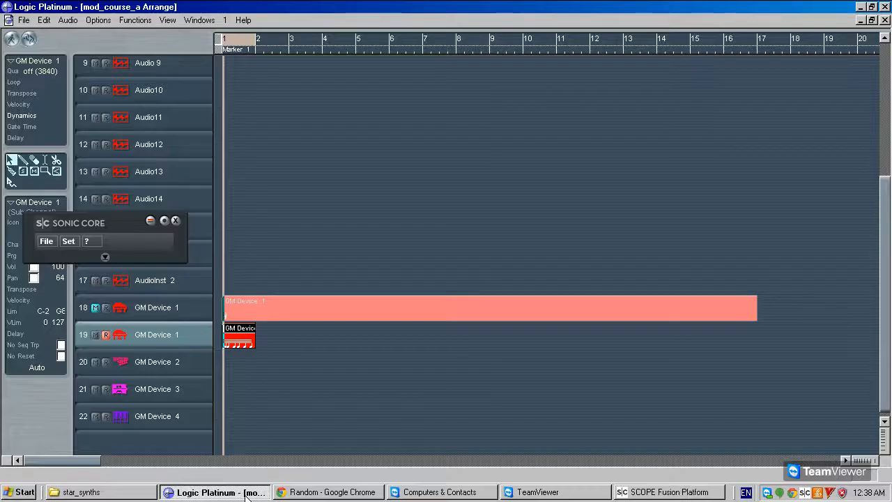
{"action": "left_click", "coordinate": [662, 492]}
Lower the envelope's D slider slightly and colour the cable between the Lin VCA and Vol Att blue.
{"action": "left_click_drag", "start_coordinate": [734, 335], "coordinate": [741, 342]}
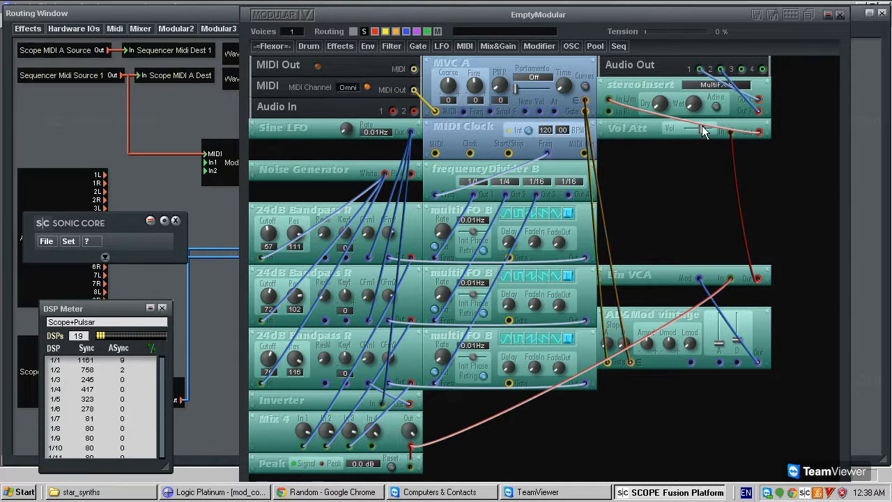
{"action": "right_click", "coordinate": [744, 233]}
{"action": "left_click", "coordinate": [745, 239]}
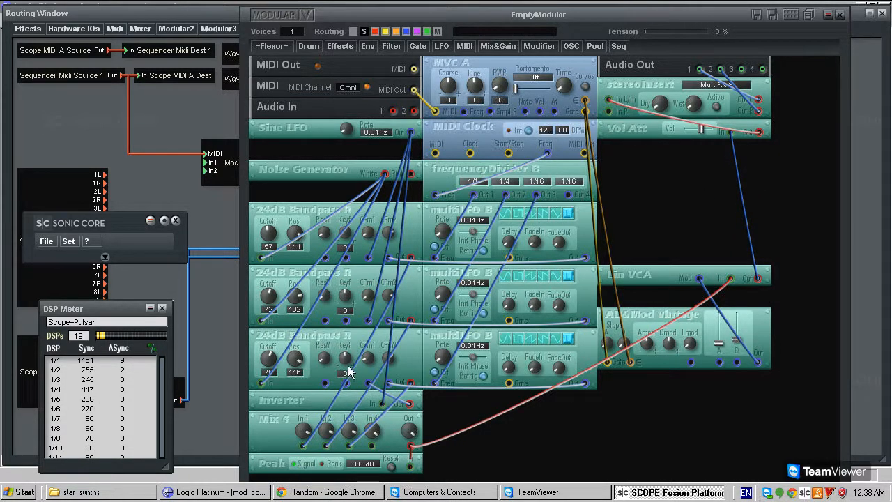
Set the three bandpass cutoffs to 103, 80 and 69, and adjust the third filter's CFm2 amount and the Vol Att volume.
{"action": "left_click_drag", "start_coordinate": [282, 367], "coordinate": [324, 262]}
{"action": "left_click_drag", "start_coordinate": [274, 231], "coordinate": [307, 223]}
{"action": "left_click_drag", "start_coordinate": [269, 296], "coordinate": [275, 313]}
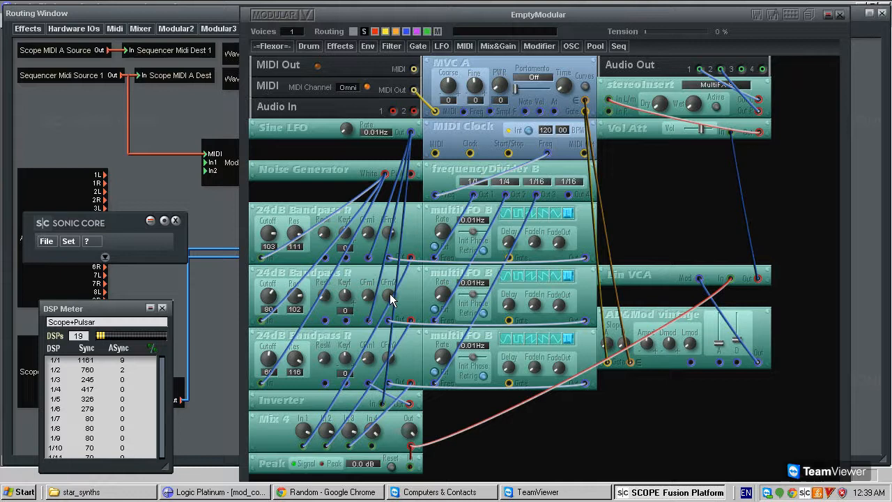
{"action": "mouse_move", "coordinate": [393, 356]}
{"action": "left_mouse_down"}
{"action": "mouse_move", "coordinate": [369, 356]}
{"action": "mouse_move", "coordinate": [386, 359]}
{"action": "left_mouse_up"}
{"action": "left_click_drag", "start_coordinate": [691, 129], "coordinate": [700, 125]}
Paste a fourth multiLFO B below the third, patched from frequencyDivider B's Out 4 to the envelope's D modulation input.
{"action": "key", "text": "ctrl+v"}
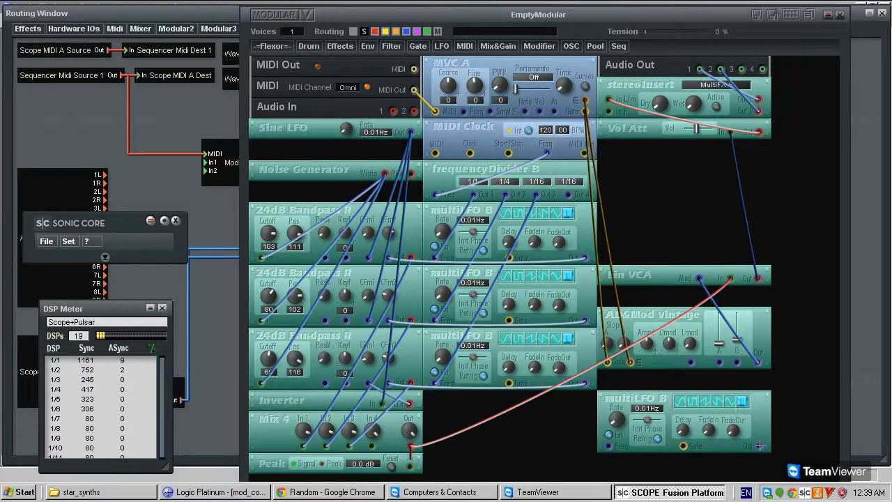
{"action": "left_click_drag", "start_coordinate": [761, 449], "coordinate": [737, 362]}
{"action": "left_click_drag", "start_coordinate": [608, 445], "coordinate": [571, 194]}
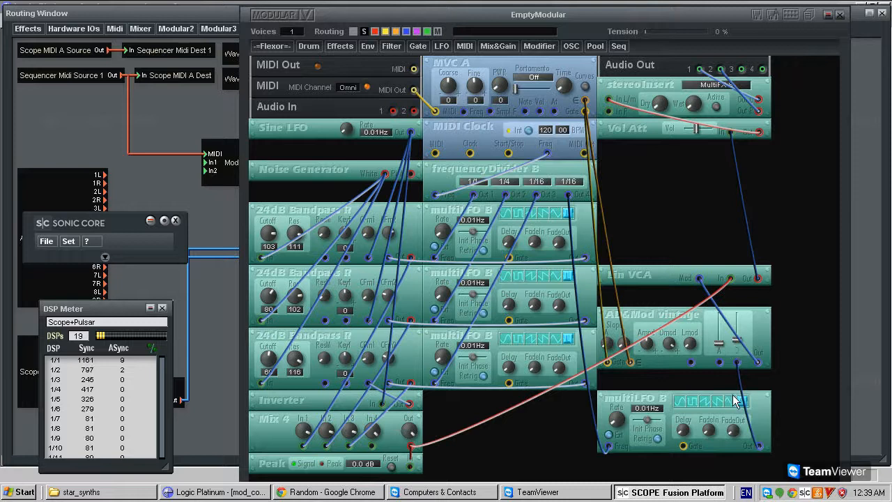
{"action": "left_click_drag", "start_coordinate": [695, 130], "coordinate": [703, 129]}
{"action": "left_click_drag", "start_coordinate": [660, 398], "coordinate": [481, 398]}
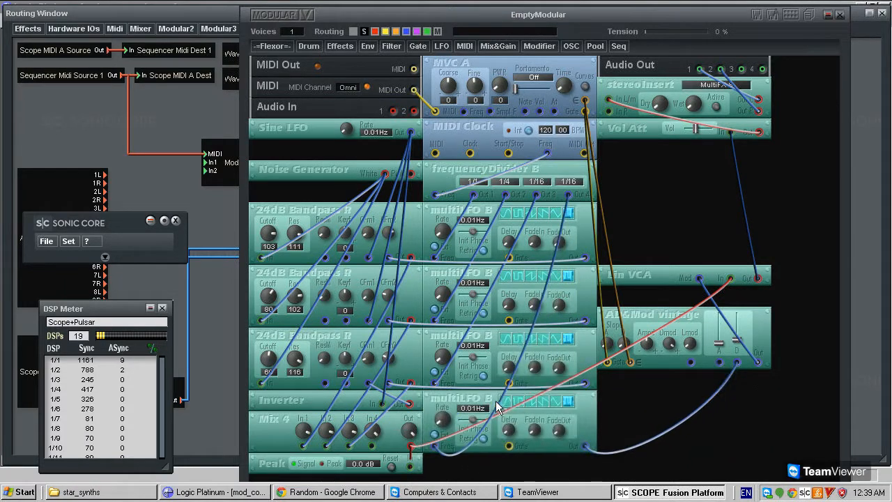
Colour the cable from Mix 4 to the Lin VCA blue and adjust the tension of the fourth multiLFO B's output cable.
{"action": "right_click", "coordinate": [493, 409]}
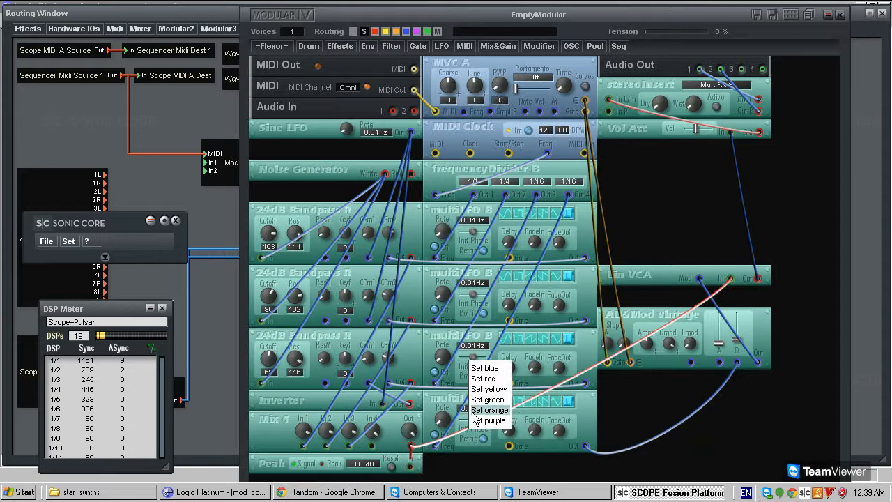
{"action": "left_click", "coordinate": [485, 369]}
{"action": "left_click", "coordinate": [607, 452]}
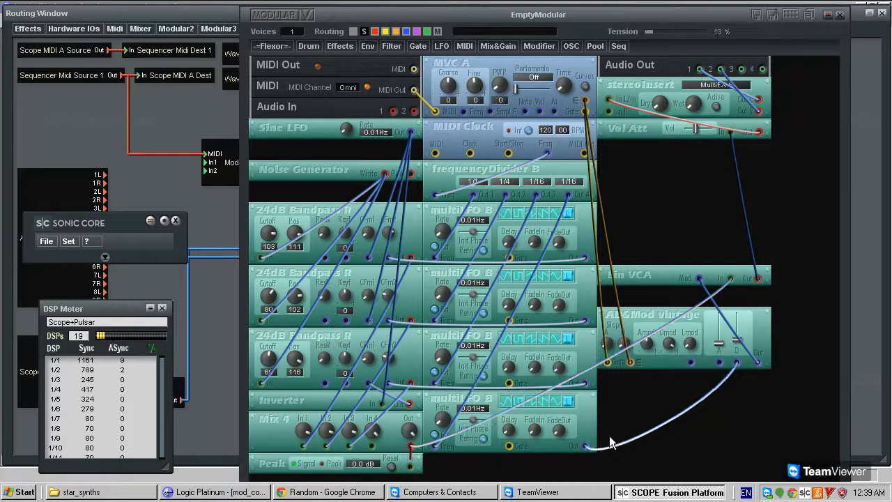
Toggle Retrig on the multiLFO B modules and patch MVC A's Gate output to all four of their Gate inputs.
{"action": "left_click", "coordinate": [485, 250]}
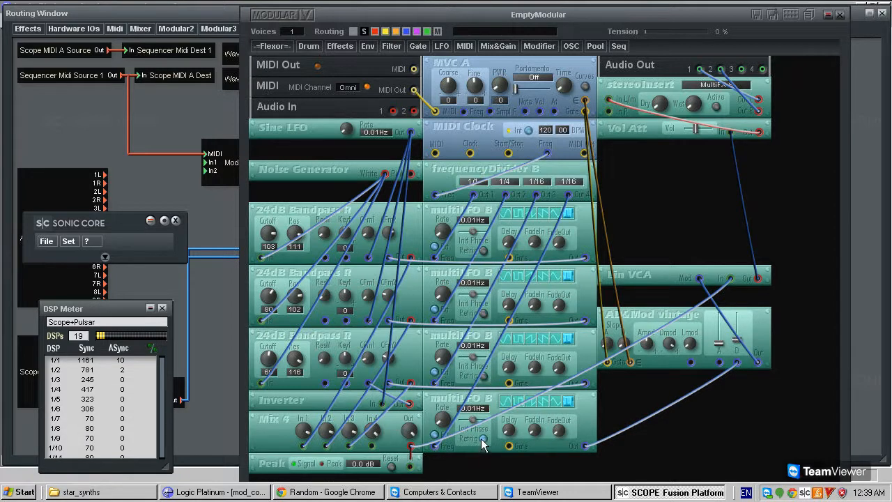
{"action": "left_click_drag", "start_coordinate": [508, 447], "coordinate": [584, 113]}
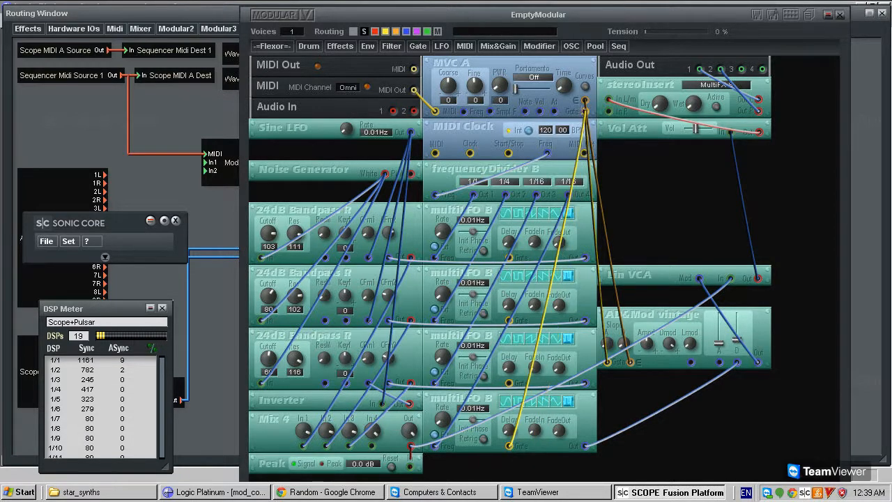
{"action": "left_click", "coordinate": [510, 258]}
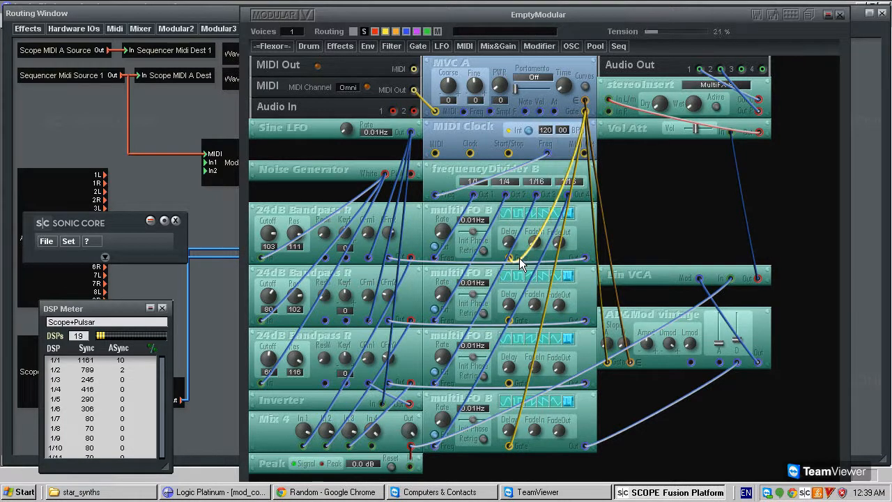
{"action": "left_click", "coordinate": [585, 111]}
{"action": "left_click", "coordinate": [509, 321]}
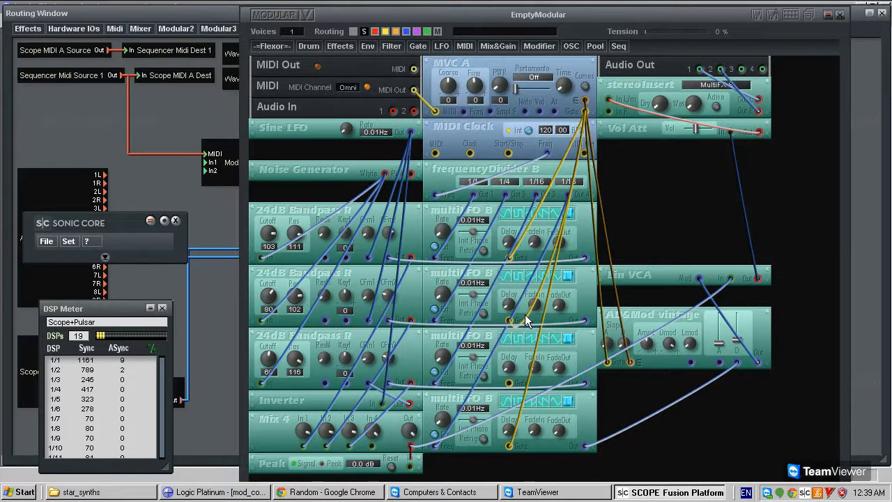
{"action": "left_click", "coordinate": [585, 111]}
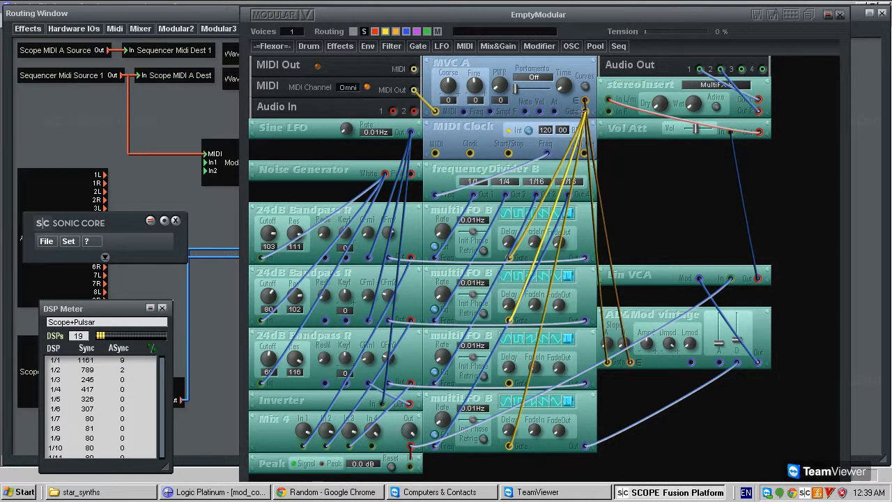
{"action": "left_click", "coordinate": [509, 384]}
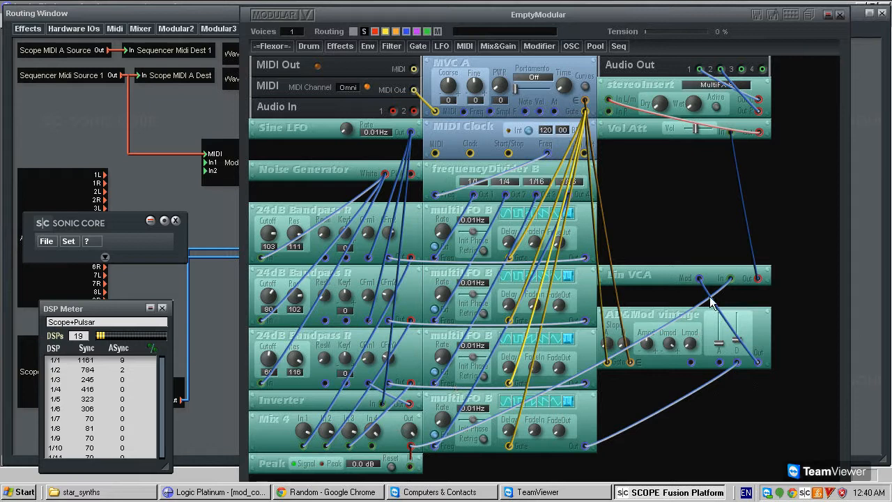
Lower the Vol Att volume and add a 24dB Lowpass R module directly above the Lin VCA.
{"action": "left_click_drag", "start_coordinate": [697, 129], "coordinate": [692, 129]}
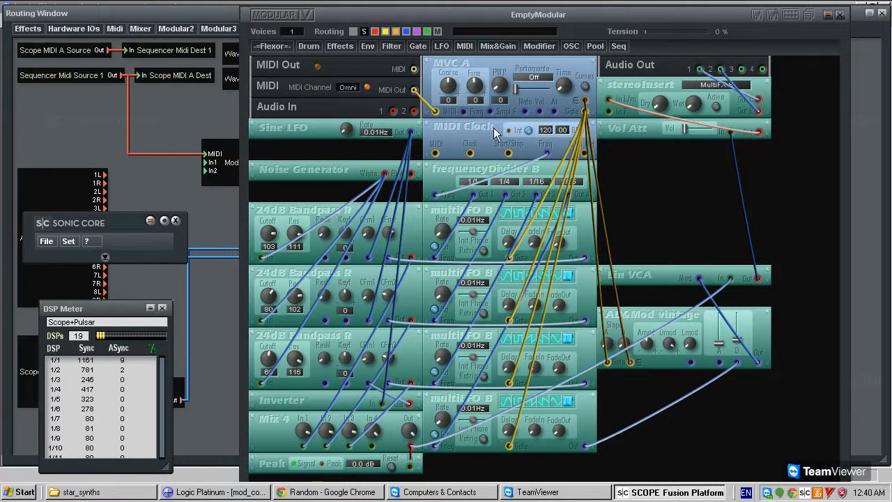
{"action": "left_click", "coordinate": [391, 46]}
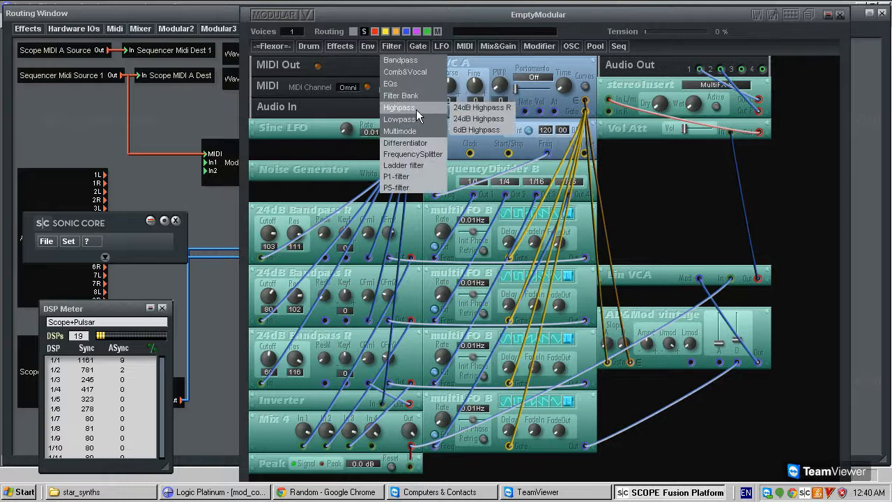
{"action": "mouse_move", "coordinate": [450, 122]}
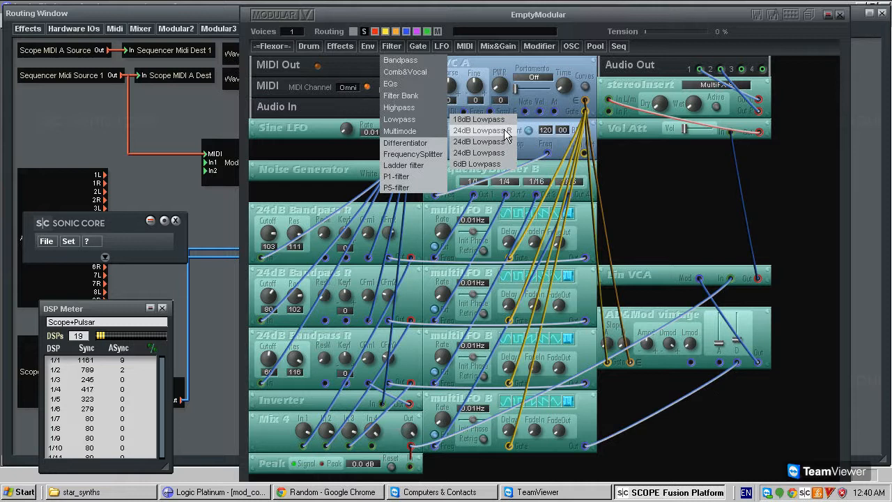
{"action": "left_click", "coordinate": [507, 131]}
{"action": "left_click", "coordinate": [662, 212]}
{"action": "right_click", "coordinate": [655, 212]}
{"action": "left_click", "coordinate": [676, 230]}
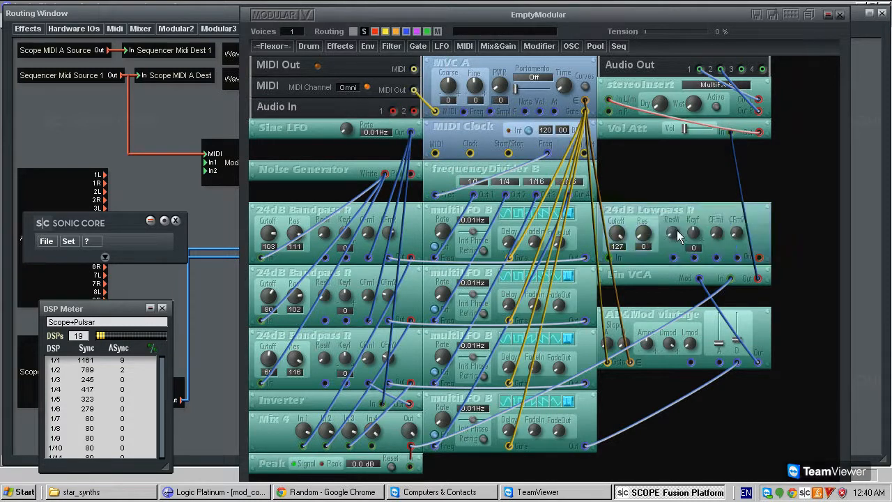
Remove the cable between the Lin VCA and Vol Att, and move the Lin VCA, envelope and lowpass filter further down their column.
{"action": "left_click", "coordinate": [740, 177]}
{"action": "left_click_drag", "start_coordinate": [650, 310], "coordinate": [663, 390]}
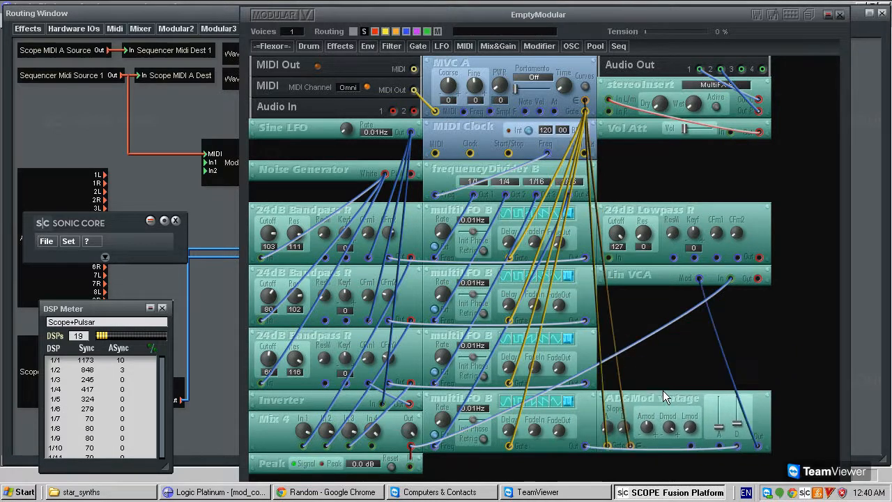
{"action": "left_click_drag", "start_coordinate": [643, 279], "coordinate": [640, 399]}
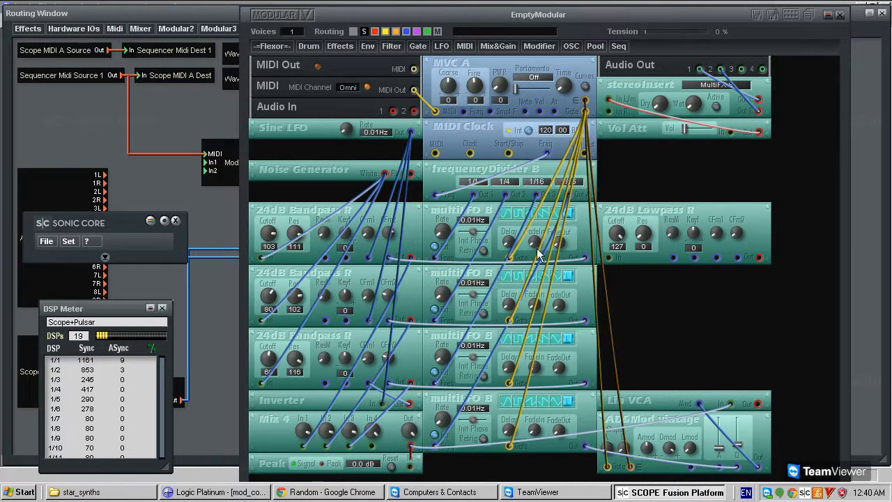
{"action": "left_click_drag", "start_coordinate": [641, 214], "coordinate": [622, 264]}
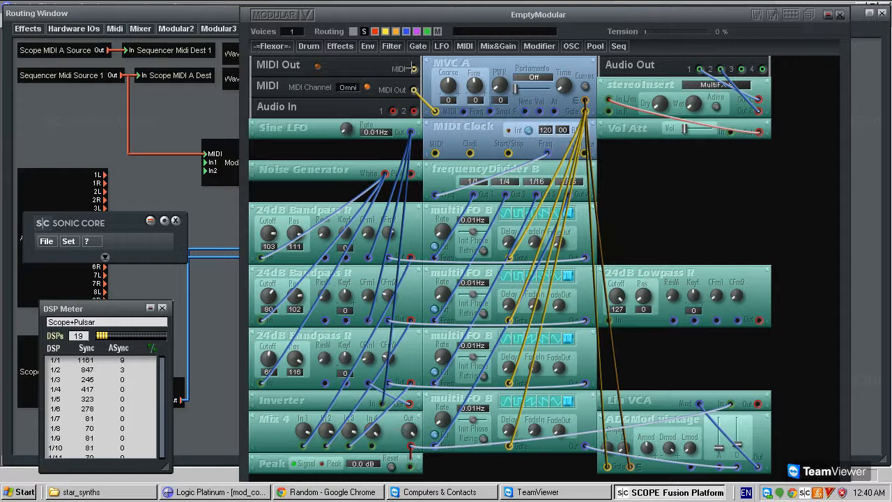
Add a 24dB Highpass module below Vol Att and patch its output to Vol Att's input with a blue cable.
{"action": "left_click", "coordinate": [392, 47]}
{"action": "mouse_move", "coordinate": [425, 108]}
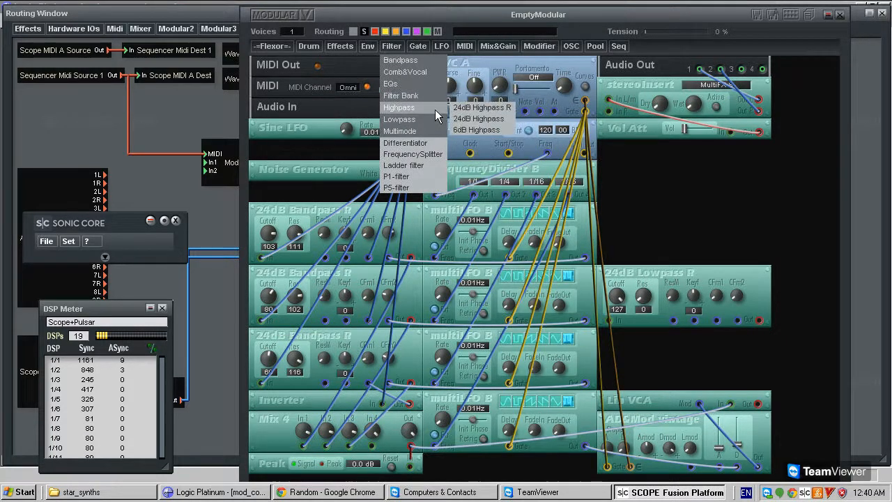
{"action": "left_click", "coordinate": [496, 123]}
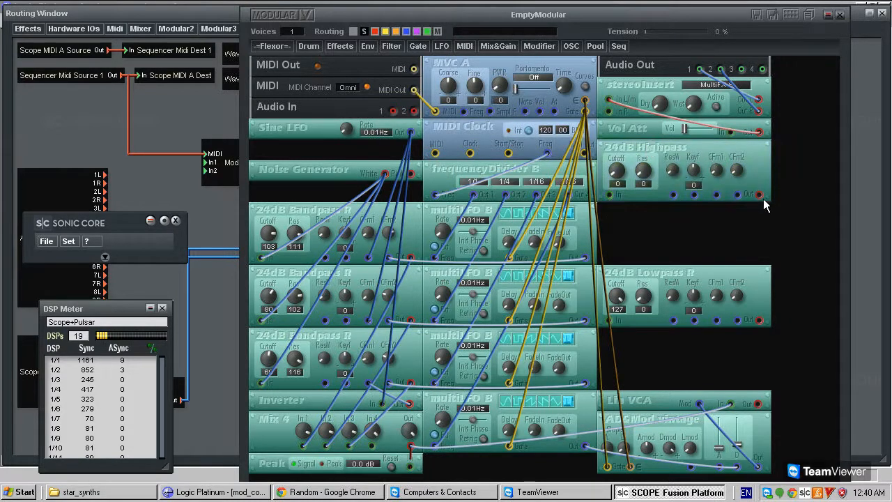
{"action": "left_click_drag", "start_coordinate": [761, 189], "coordinate": [732, 134]}
{"action": "right_click", "coordinate": [735, 145]}
{"action": "left_click", "coordinate": [737, 149]}
Patch the Lin VCA's output to the lowpass filter with a blue cable, and the lowpass output to the highpass input.
{"action": "left_click_drag", "start_coordinate": [760, 406], "coordinate": [610, 321]}
{"action": "right_click", "coordinate": [621, 343]}
{"action": "left_click", "coordinate": [636, 291]}
{"action": "left_click_drag", "start_coordinate": [759, 318], "coordinate": [610, 196]}
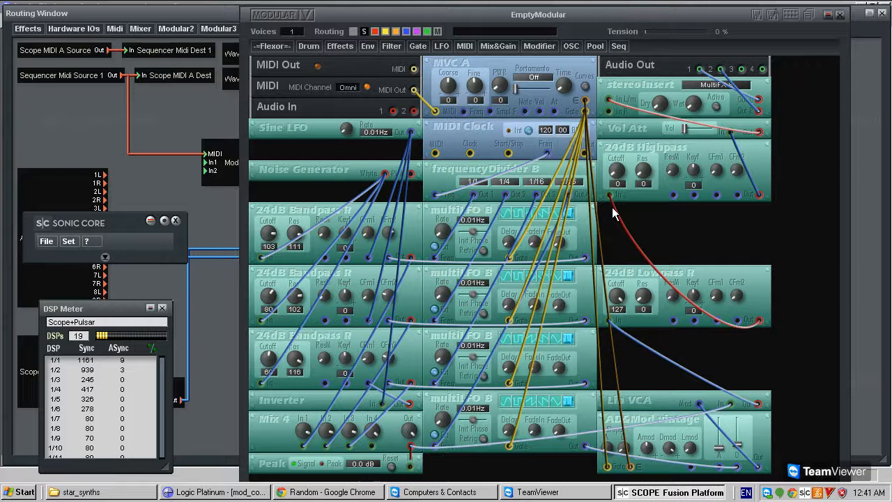
Set the 24dB Highpass cutoff to 60 and raise the Vol Att volume.
{"action": "left_click_drag", "start_coordinate": [683, 128], "coordinate": [694, 133]}
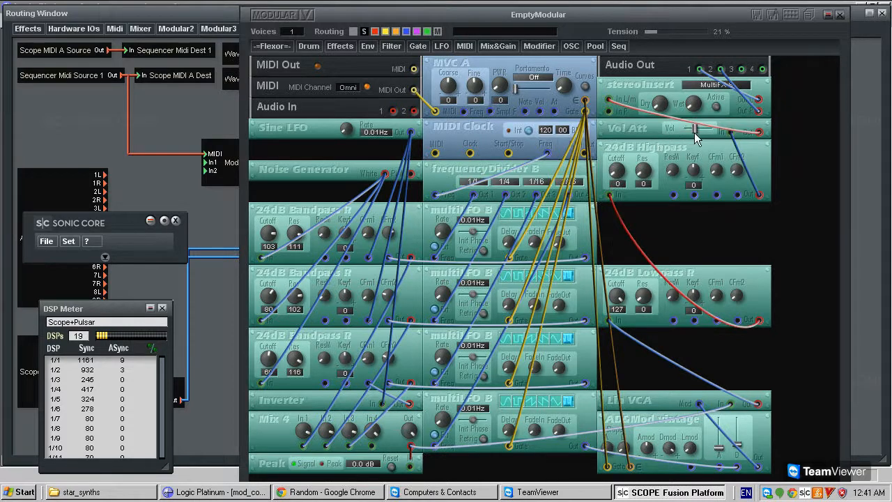
{"action": "left_click_drag", "start_coordinate": [620, 186], "coordinate": [609, 115]}
{"action": "left_click_drag", "start_coordinate": [704, 129], "coordinate": [711, 130]}
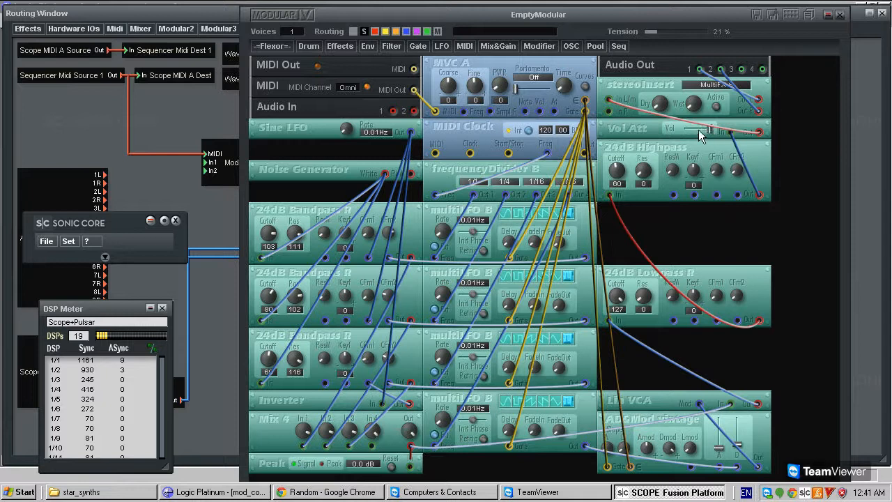
Color the lowpass-to-highpass cable blue and lower the Vol Att volume.
{"action": "left_click", "coordinate": [619, 214]}
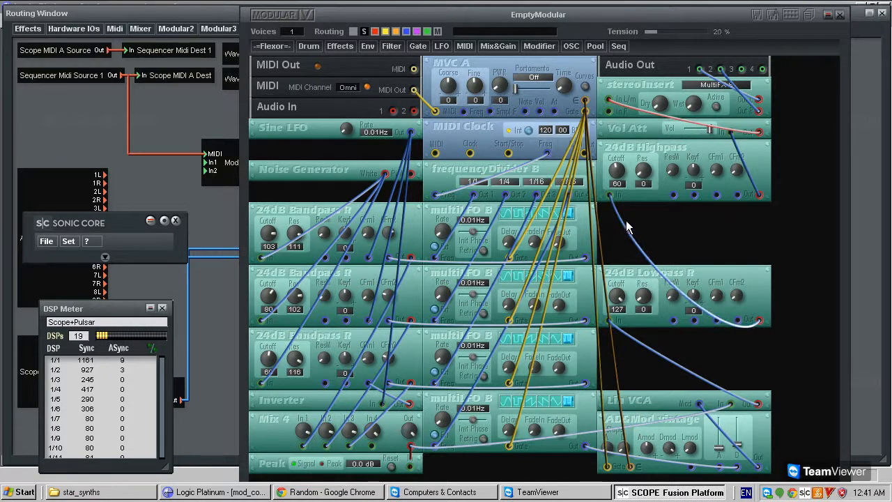
{"action": "left_click_drag", "start_coordinate": [711, 130], "coordinate": [701, 130]}
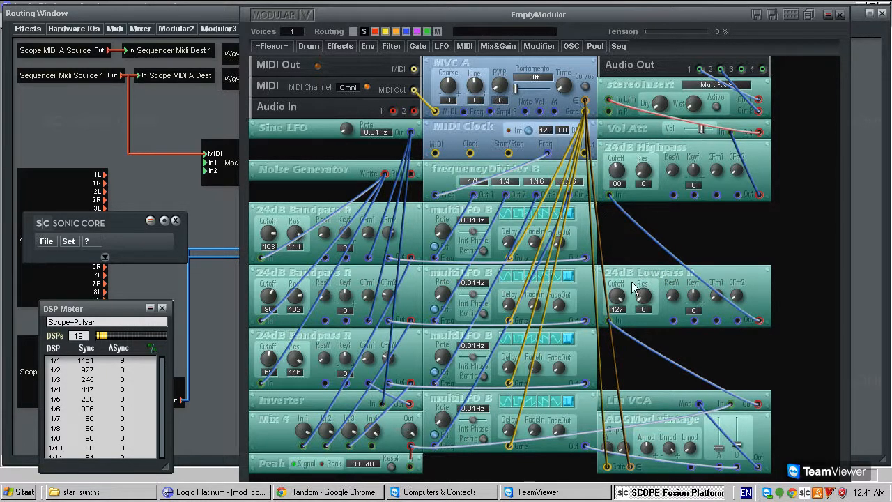
Patch the Inverter's output to the lowpass filter's CFm1 input with a blue cable, and set the filter's cutoff to 123 and resonance to 0.
{"action": "left_click_drag", "start_coordinate": [619, 296], "coordinate": [670, 269]}
{"action": "left_click_drag", "start_coordinate": [411, 404], "coordinate": [716, 320]}
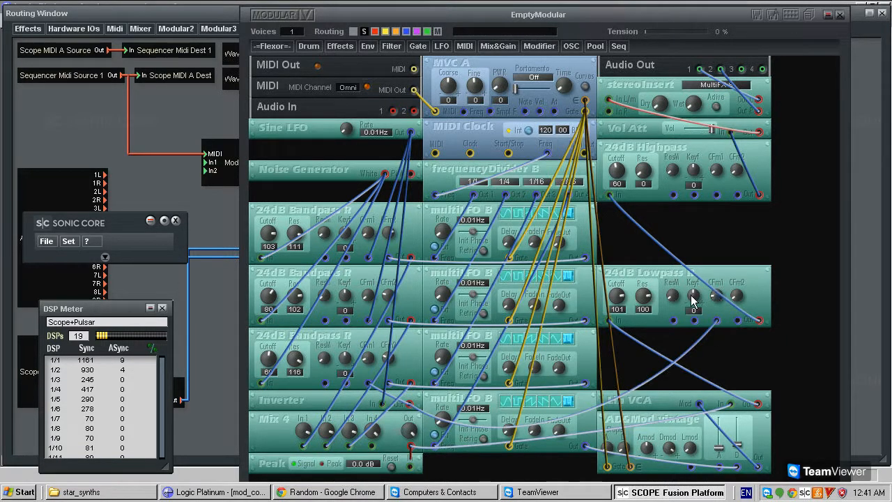
{"action": "left_click", "coordinate": [699, 339]}
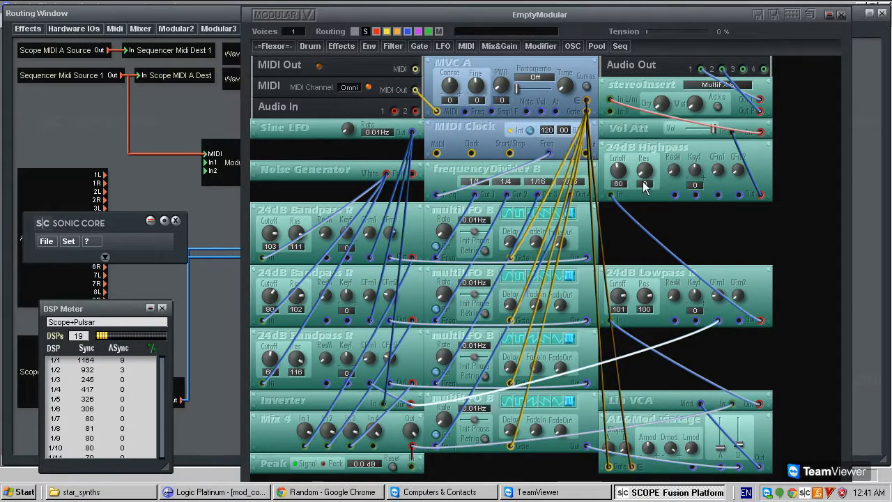
{"action": "left_click_drag", "start_coordinate": [619, 297], "coordinate": [649, 325]}
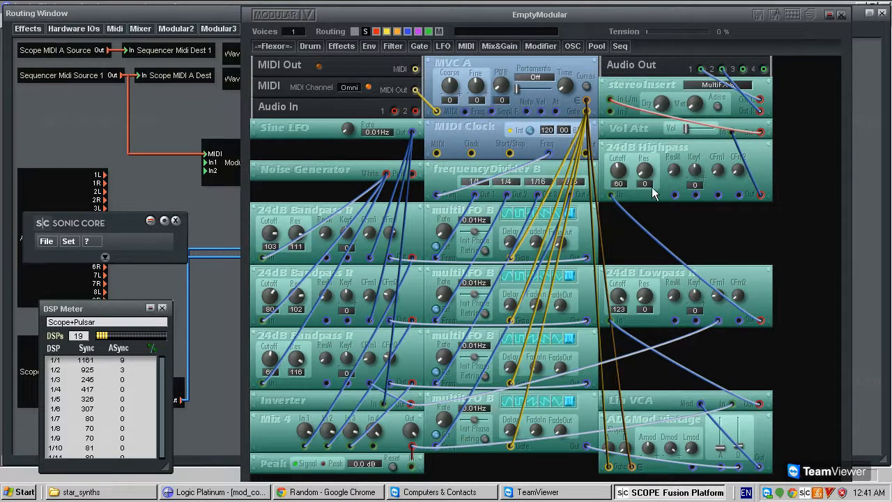
Move the 24dB Highpass directly above the lowpass filter and repatch its output to Vol Att's input with a blue cable.
{"action": "left_click_drag", "start_coordinate": [669, 149], "coordinate": [675, 209]}
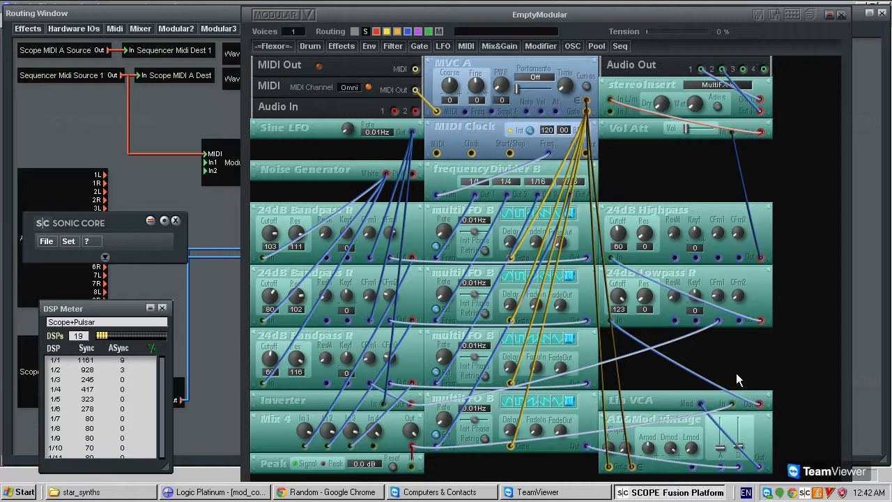
{"action": "left_click", "coordinate": [738, 161]}
{"action": "key", "text": "Delete"}
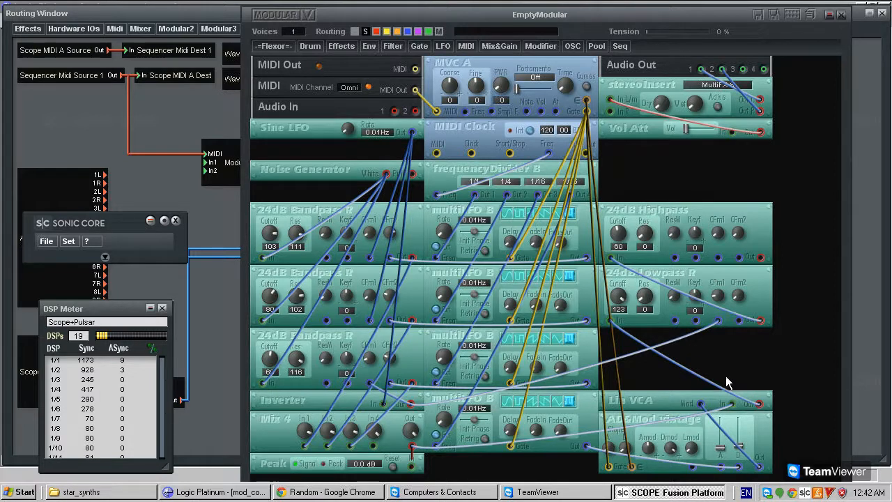
{"action": "left_click", "coordinate": [761, 257]}
{"action": "left_click", "coordinate": [732, 132]}
{"action": "right_click", "coordinate": [733, 141]}
{"action": "left_click", "coordinate": [736, 151]}
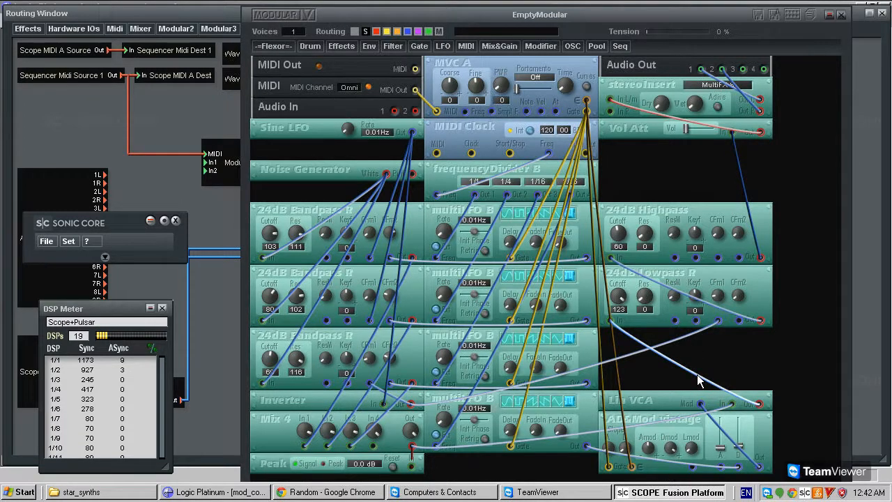
Delete the cable between the Lin VCA's output and the lowpass filter's input.
{"action": "key", "text": "Delete"}
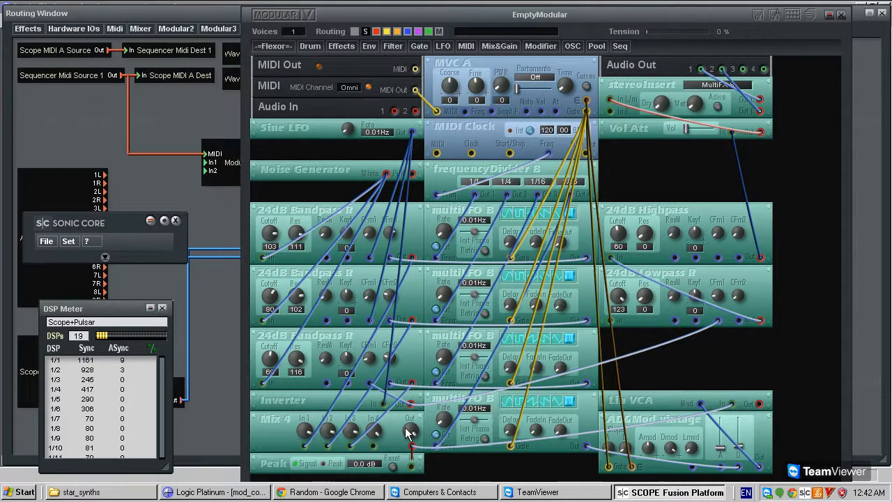
{"action": "left_click_drag", "start_coordinate": [412, 445], "coordinate": [411, 465]}
Add a 4x1 Switch between the lowpass filter and the Lin VCA and set it to single mode.
{"action": "left_click", "coordinate": [532, 44]}
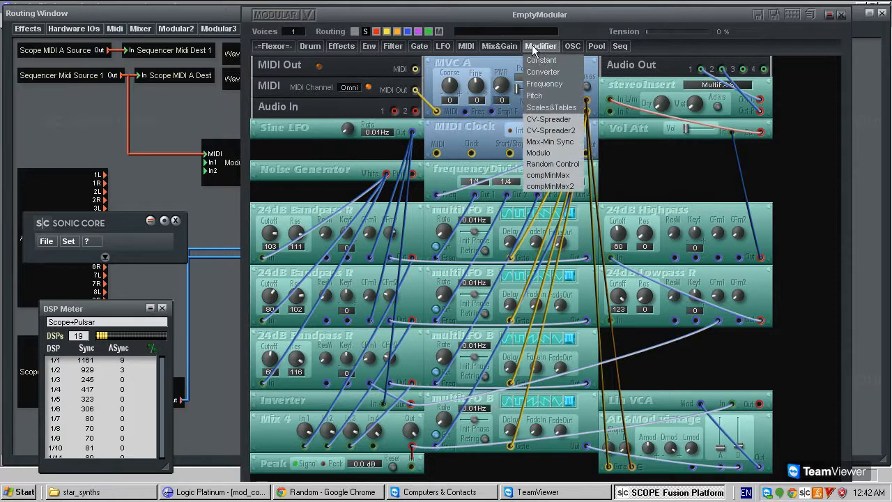
{"action": "mouse_move", "coordinate": [499, 46]}
{"action": "mouse_move", "coordinate": [495, 143]}
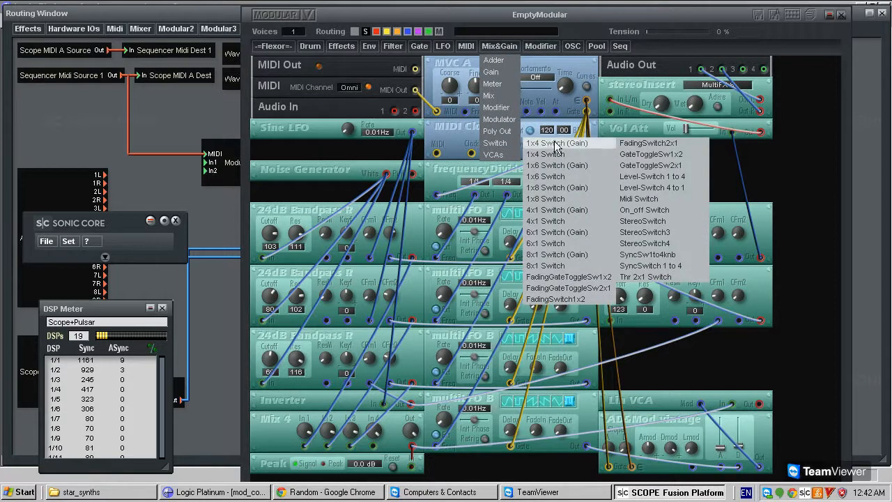
{"action": "left_click", "coordinate": [579, 221]}
{"action": "left_click", "coordinate": [720, 353]}
{"action": "right_click", "coordinate": [719, 352]}
{"action": "left_click", "coordinate": [725, 358]}
Patch the Mix 4 and Lin VCA outputs to the switch's first two inputs, and its output to the lowpass filter with a blue cable.
{"action": "left_click_drag", "start_coordinate": [412, 445], "coordinate": [687, 362]}
{"action": "left_click", "coordinate": [759, 404]}
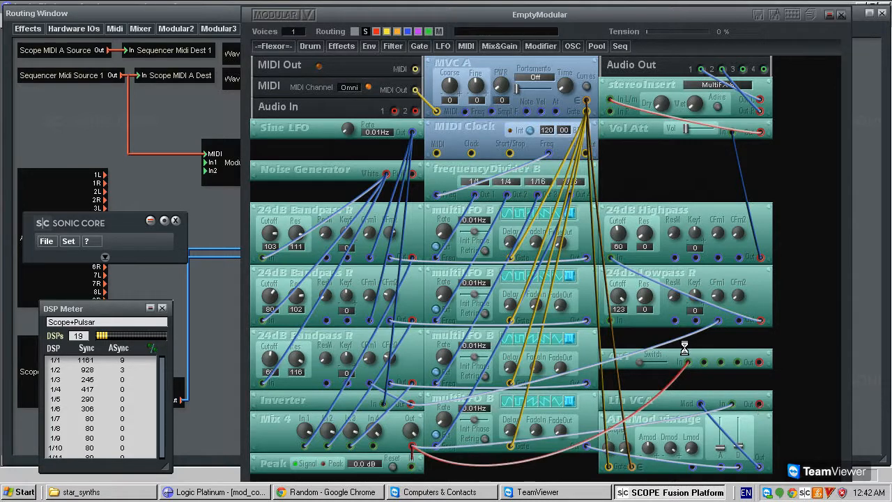
{"action": "left_click", "coordinate": [704, 361]}
{"action": "left_click", "coordinate": [610, 320]}
{"action": "right_click", "coordinate": [616, 329]}
{"action": "left_click", "coordinate": [626, 338]}
Try the 4x1 Switch's selector with a raised Vol Att volume, and remove the switch module.
{"action": "left_click_drag", "start_coordinate": [688, 129], "coordinate": [693, 129]}
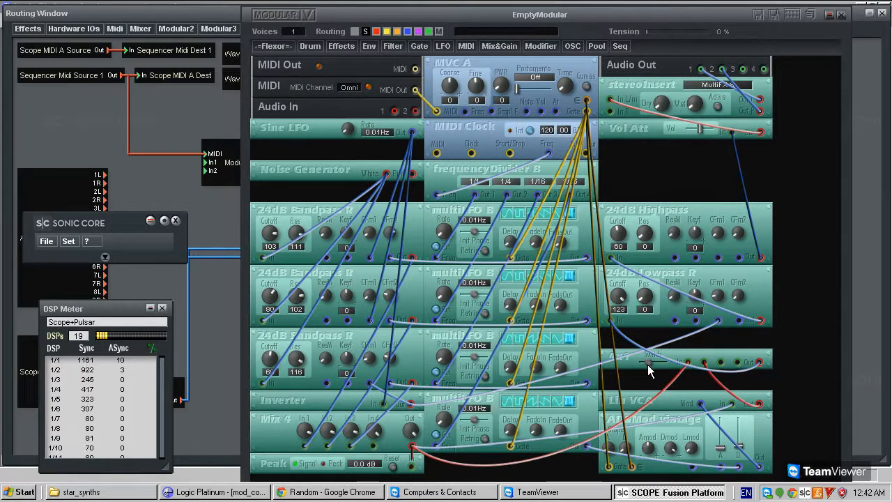
{"action": "left_click_drag", "start_coordinate": [647, 365], "coordinate": [619, 371]}
{"action": "right_click", "coordinate": [628, 364]}
{"action": "left_click", "coordinate": [642, 391]}
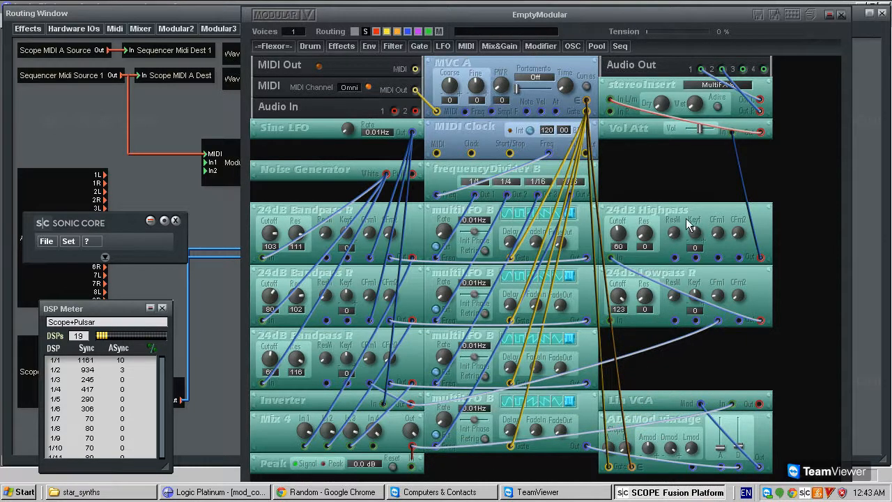
Add a Crossfade Modulator between the lowpass filter and the Lin VCA and set it to single mode.
{"action": "left_click", "coordinate": [536, 43]}
{"action": "mouse_move", "coordinate": [499, 46]}
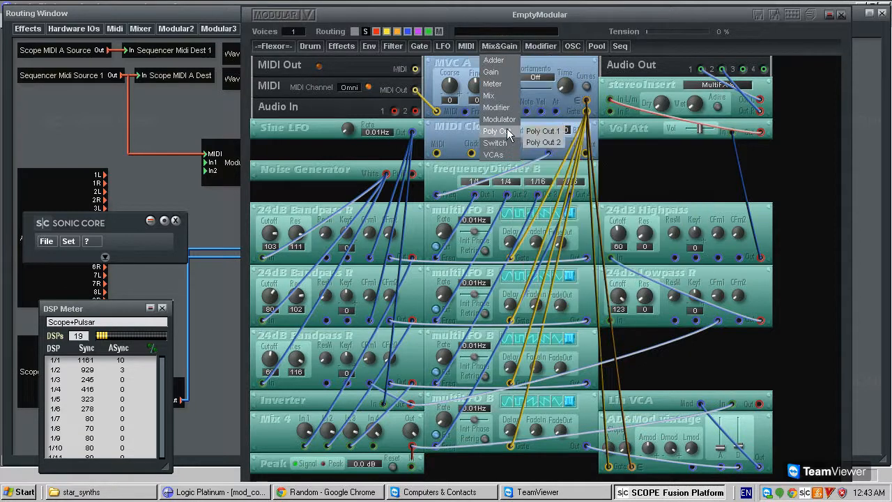
{"action": "mouse_move", "coordinate": [499, 119]}
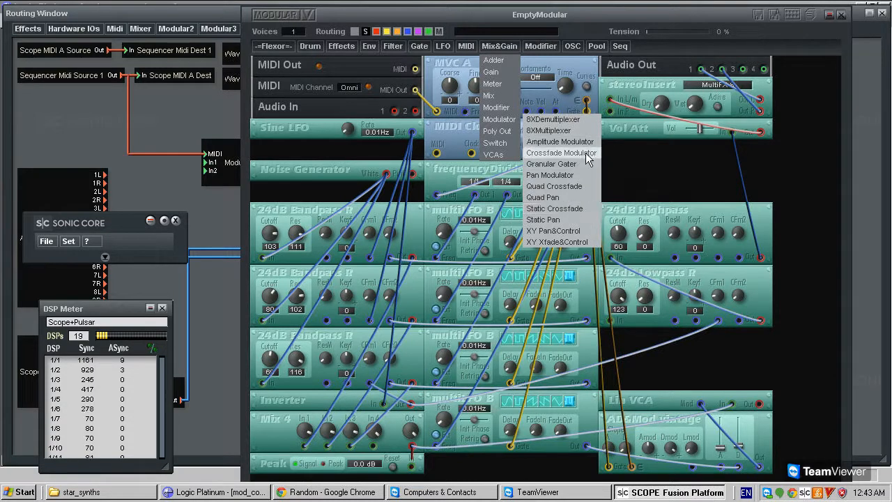
{"action": "left_click", "coordinate": [588, 154]}
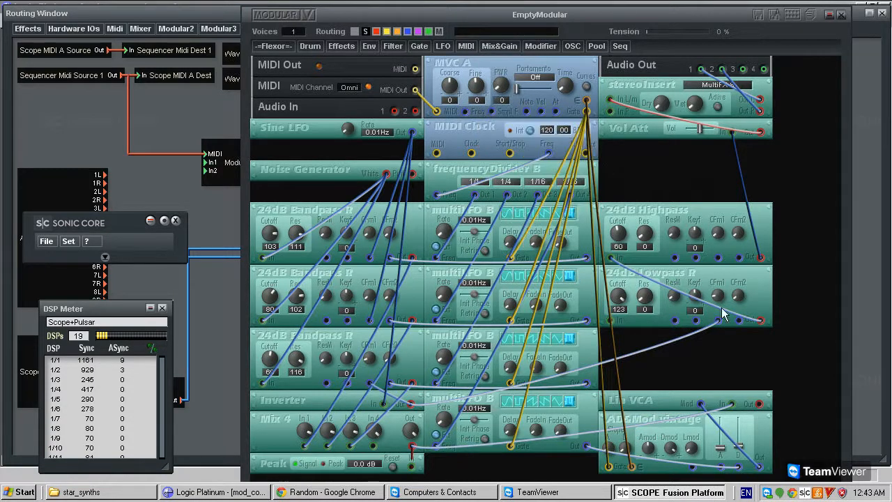
{"action": "right_click", "coordinate": [736, 339]}
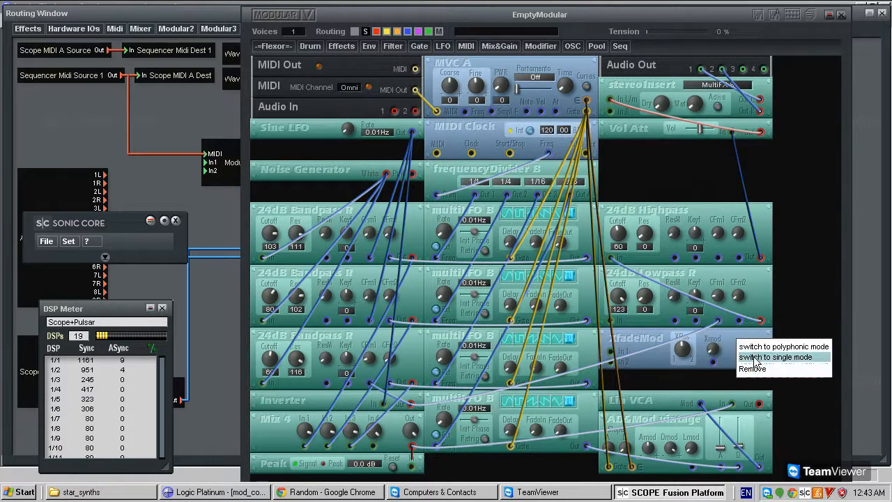
{"action": "left_click", "coordinate": [756, 359]}
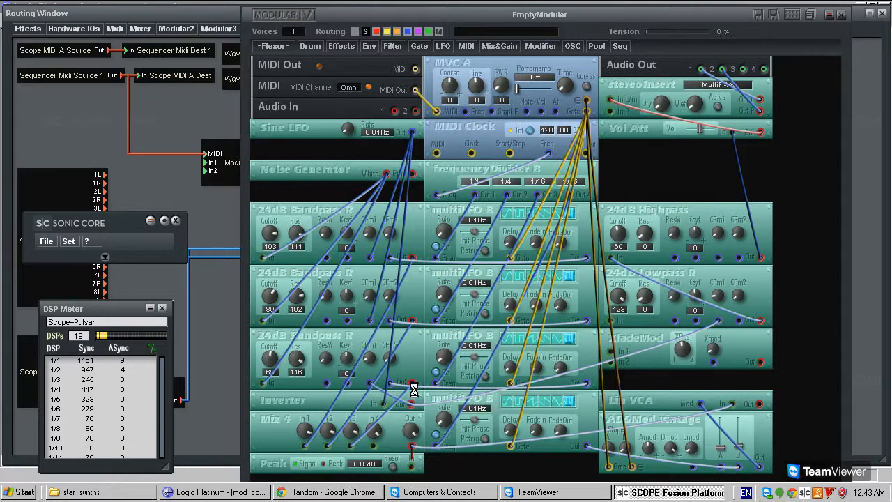
Patch the Mix 4 output to XfadeMod In 1 and the Lin VCA output to In 2 with blue cables.
{"action": "left_click", "coordinate": [412, 444]}
{"action": "right_click", "coordinate": [419, 450]}
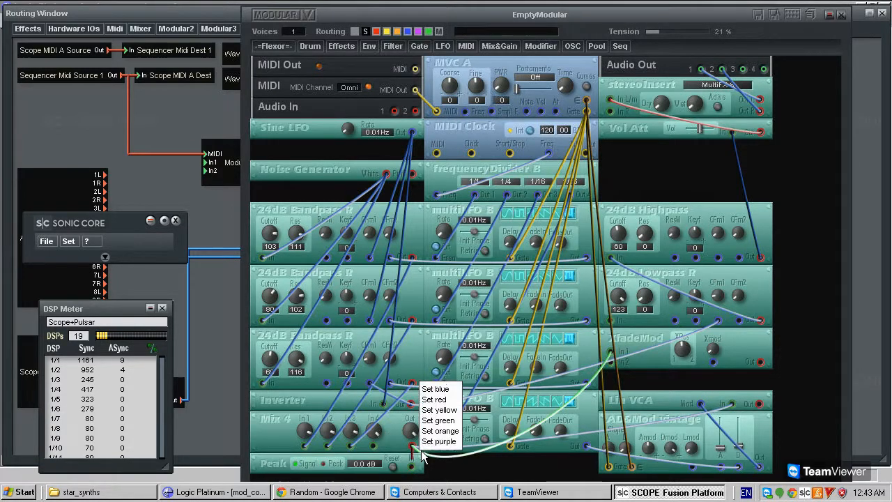
{"action": "left_click", "coordinate": [446, 389]}
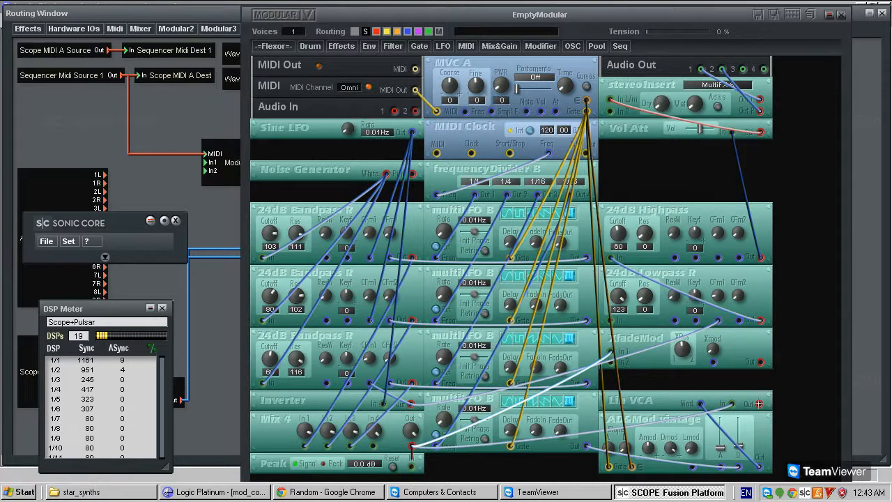
{"action": "left_click", "coordinate": [612, 364]}
{"action": "right_click", "coordinate": [621, 372]}
{"action": "left_click", "coordinate": [627, 380]}
Patch the XfadeMod output to the lowpass filter's input with a blue cable and adjust the Vol Att volume.
{"action": "left_click_drag", "start_coordinate": [761, 362], "coordinate": [611, 321]}
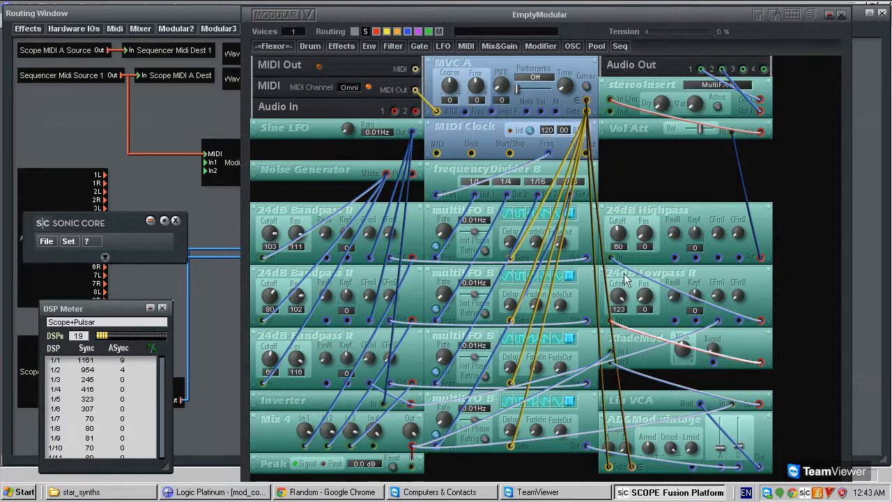
{"action": "right_click", "coordinate": [616, 323]}
{"action": "left_click", "coordinate": [631, 329]}
{"action": "left_click_drag", "start_coordinate": [700, 129], "coordinate": [690, 131]}
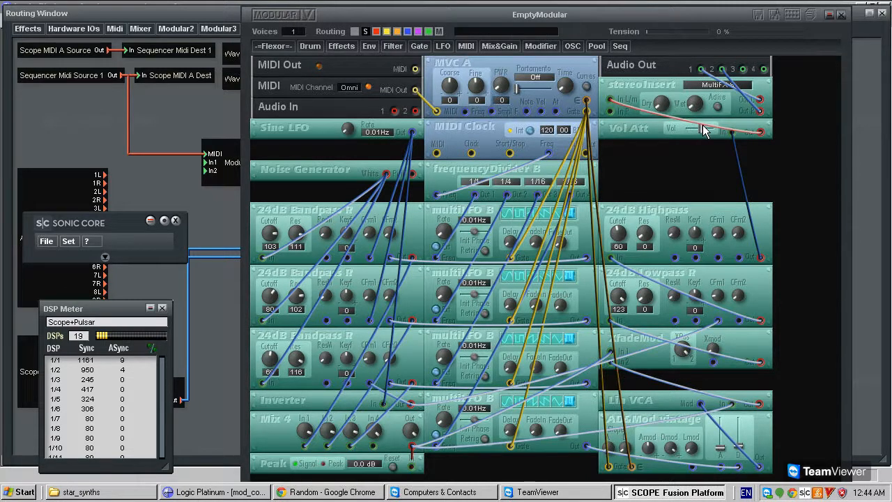
Move the 24dB Highpass, 24dB Lowpass and XfadeMod modules up to close the gap below Vol Att.
{"action": "left_click_drag", "start_coordinate": [706, 252], "coordinate": [693, 187]}
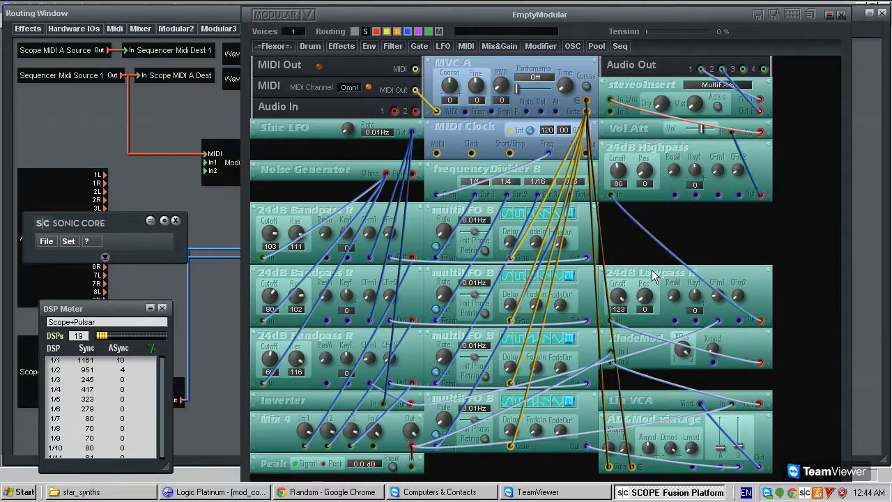
{"action": "left_click_drag", "start_coordinate": [652, 269], "coordinate": [657, 213]}
{"action": "left_click_drag", "start_coordinate": [653, 340], "coordinate": [653, 277]}
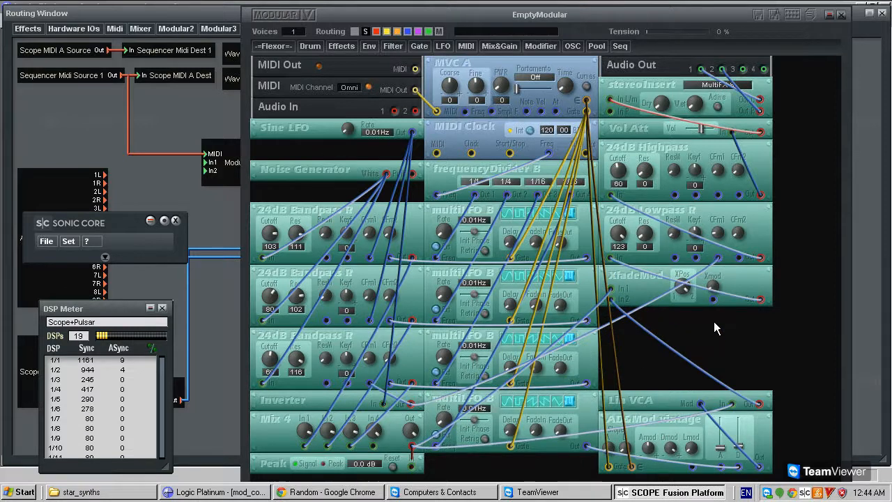
Paste a multiLFO B below XfadeMod with its output patched to Xmod, and set its rate to 20.53 Hz.
{"action": "key", "text": "ctrl+v"}
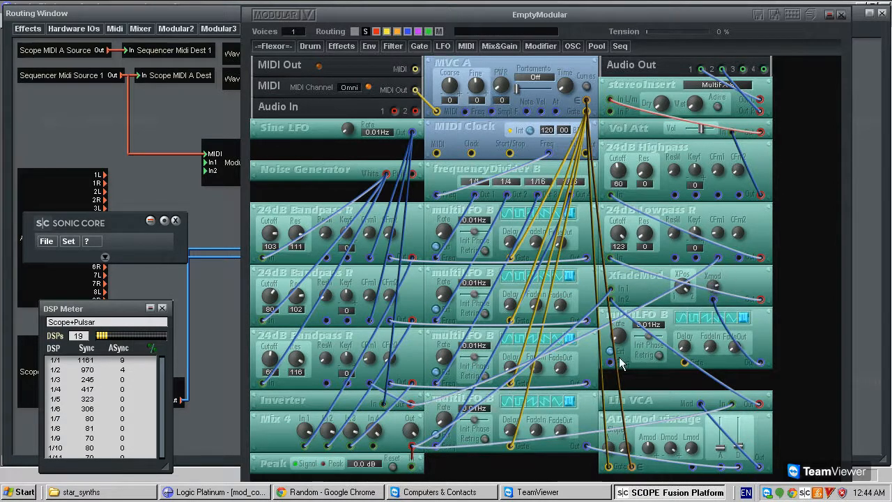
{"action": "left_click_drag", "start_coordinate": [622, 336], "coordinate": [630, 306]}
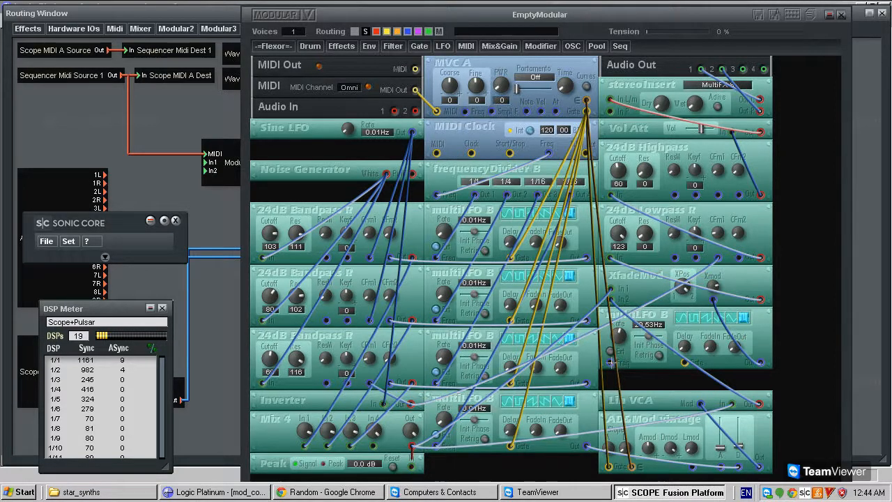
Duplicate the frequencyDivider B above the 24dB Highpass and patch the MIDI Clock's Freq output to its Freq input.
{"action": "left_click", "coordinate": [491, 167]}
{"action": "key", "text": "Delete"}
{"action": "key", "text": "ctrl+v"}
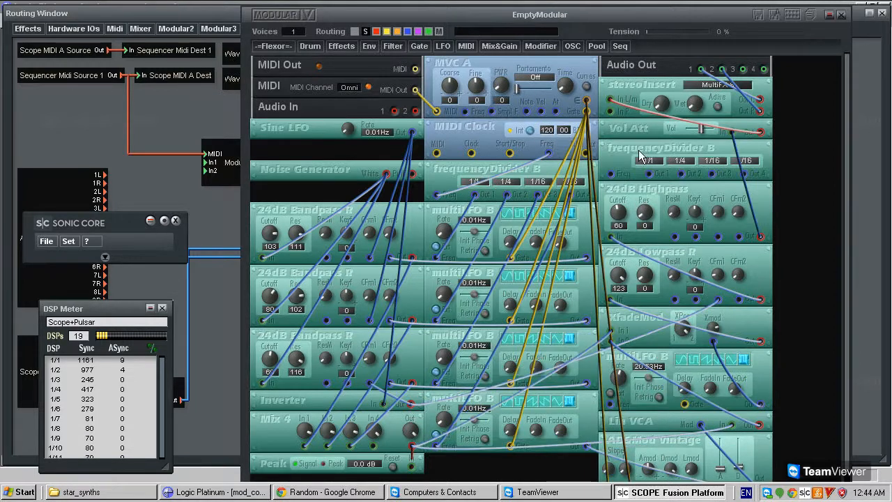
{"action": "left_click_drag", "start_coordinate": [611, 176], "coordinate": [553, 157]}
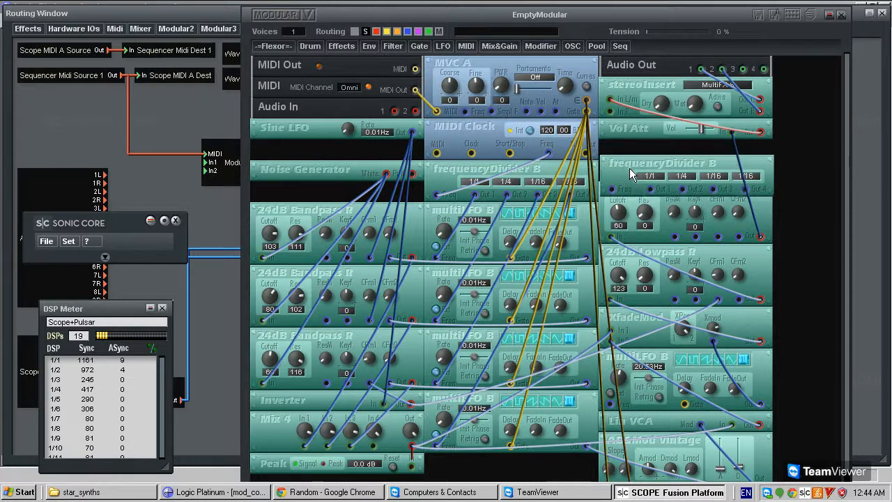
Patch Out 1 of the new frequencyDivider B to the new multiLFO's Freq input.
{"action": "scroll", "coordinate": [656, 410], "scroll_direction": "down", "scroll_amount": 1}
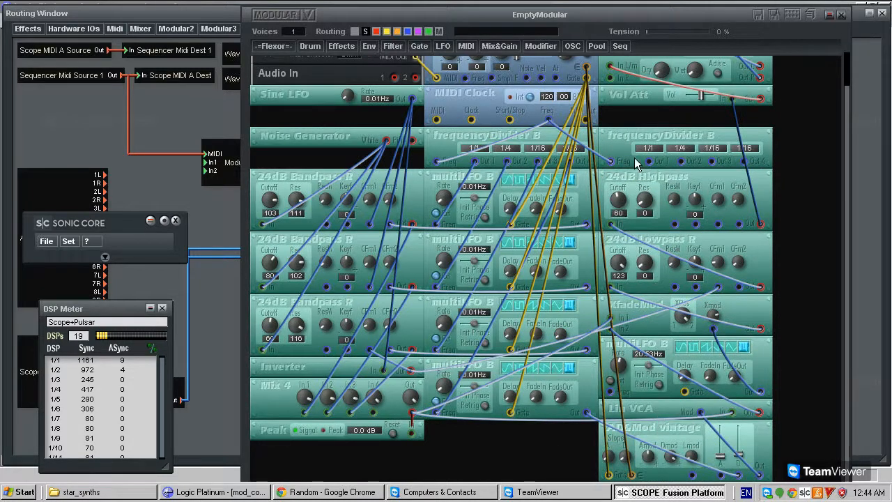
{"action": "left_click", "coordinate": [610, 392]}
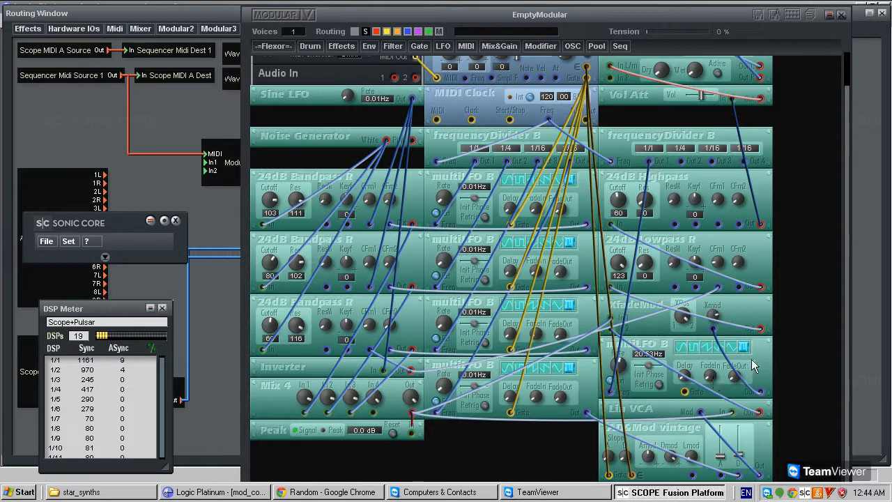
Select the square waveform on the new multiLFO and set the new frequency divider's first division to 1/8P.
{"action": "scroll", "coordinate": [710, 124], "scroll_direction": "up", "scroll_amount": 1}
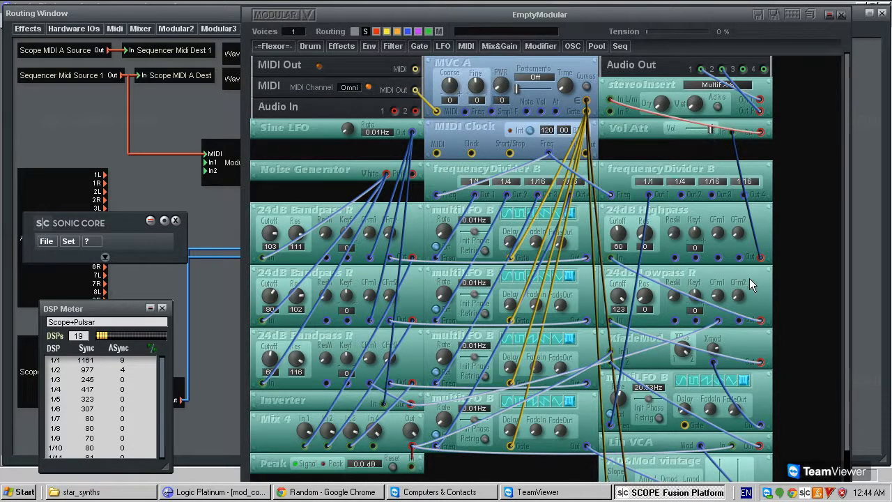
{"action": "left_click", "coordinate": [694, 382]}
{"action": "left_click", "coordinate": [744, 382]}
{"action": "left_click_drag", "start_coordinate": [655, 183], "coordinate": [669, 243]}
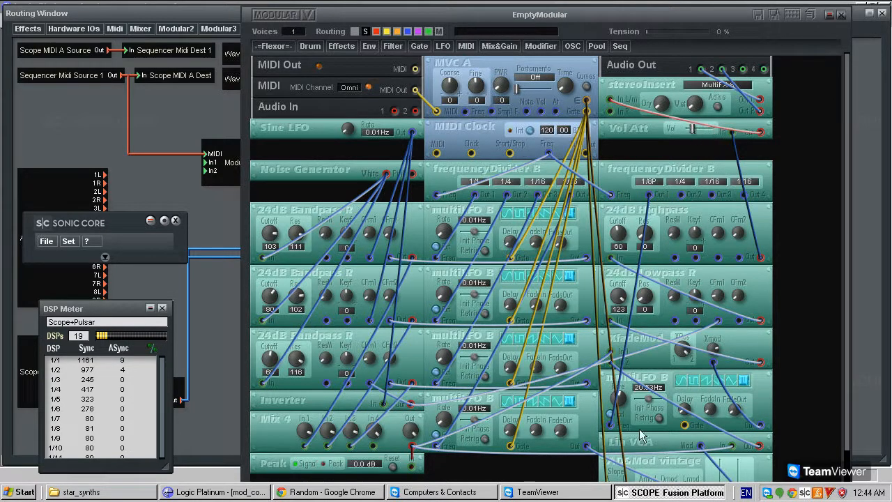
Switch the new multiLFO to external frequency with its rate at 0.01 Hz, and raise the Vol Att volume.
{"action": "left_click", "coordinate": [611, 412]}
{"action": "left_click_drag", "start_coordinate": [620, 401], "coordinate": [599, 443]}
{"action": "left_click_drag", "start_coordinate": [692, 133], "coordinate": [709, 131]}
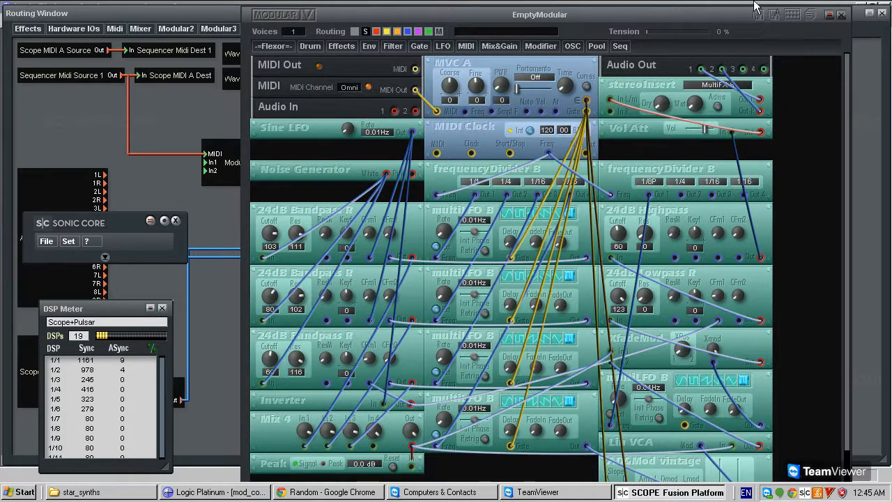
Change the new multiLFO's waveform to sine.
{"action": "left_click", "coordinate": [682, 381]}
{"action": "left_click_drag", "start_coordinate": [659, 381], "coordinate": [669, 380]}
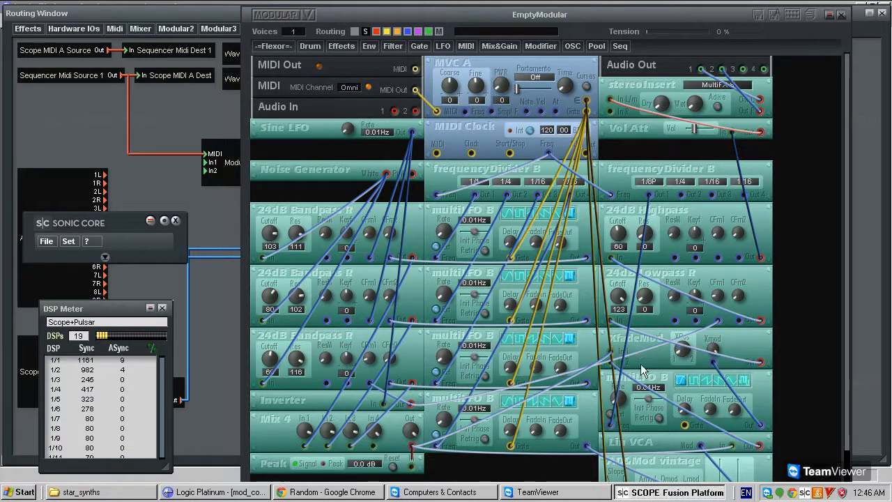
Audition a faster rate on the crossfade multiLFO, return it to 0.01 Hz, and turn the Vol Att volume back down.
{"action": "left_click_drag", "start_coordinate": [695, 130], "coordinate": [706, 130]}
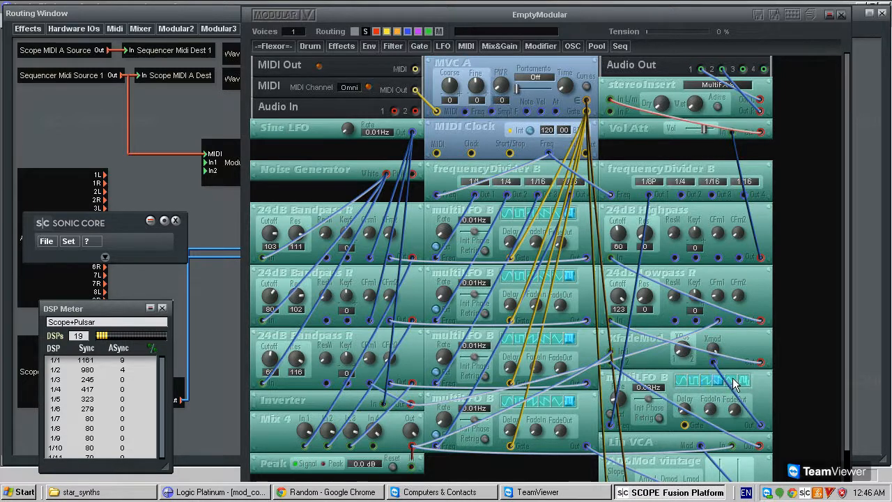
{"action": "left_click_drag", "start_coordinate": [625, 398], "coordinate": [681, 352]}
{"action": "left_click_drag", "start_coordinate": [610, 400], "coordinate": [576, 402]}
{"action": "left_click", "coordinate": [700, 127]}
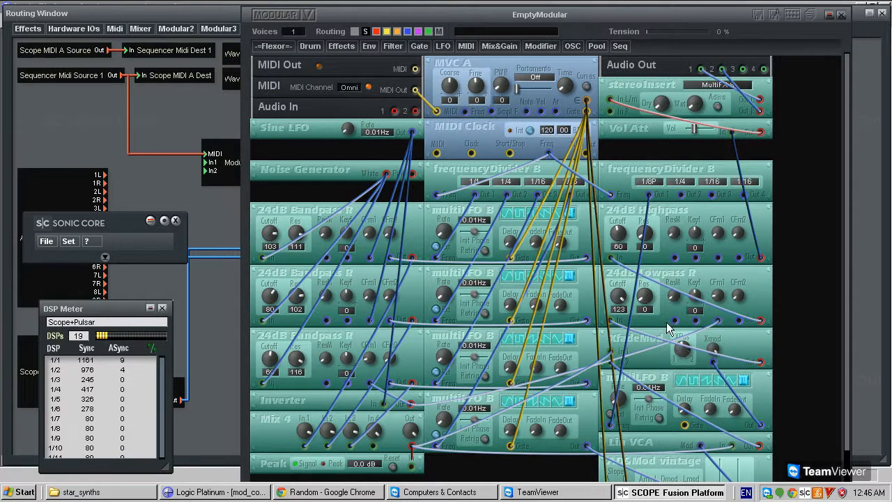
Audition the crossfaded patch by raising and lowering the Vol Att volume, ending with it turned down.
{"action": "left_click_drag", "start_coordinate": [697, 129], "coordinate": [706, 131]}
{"action": "left_click_drag", "start_coordinate": [694, 129], "coordinate": [675, 133]}
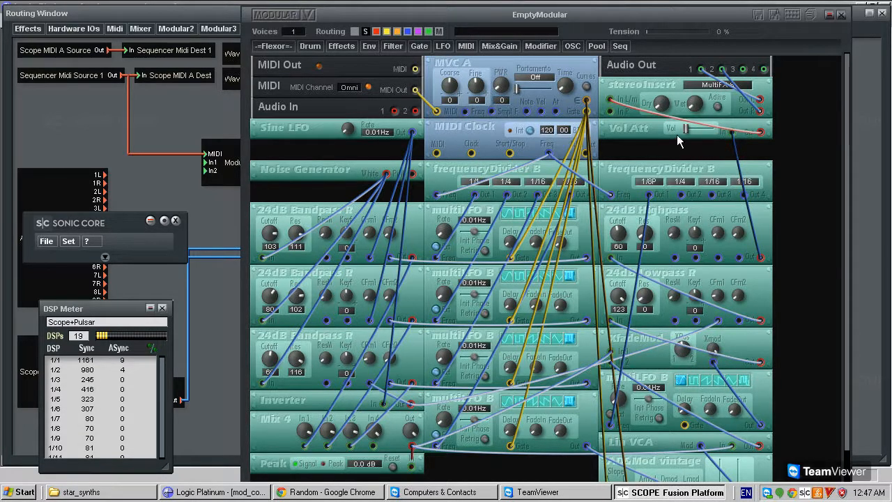
{"action": "mouse_move", "coordinate": [693, 129]}
{"action": "left_mouse_down"}
{"action": "mouse_move", "coordinate": [714, 130]}
{"action": "mouse_move", "coordinate": [707, 133]}
{"action": "left_mouse_up"}
{"action": "left_click_drag", "start_coordinate": [731, 16], "coordinate": [726, 7]}
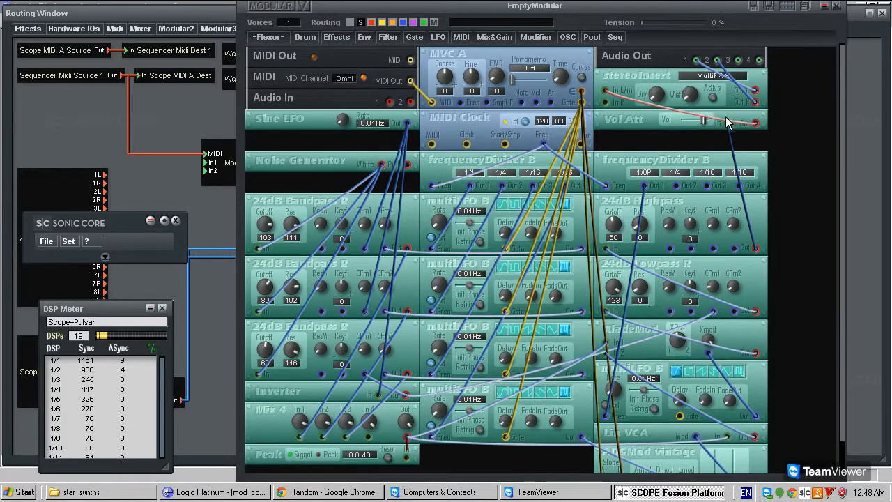
{"action": "left_click_drag", "start_coordinate": [704, 122], "coordinate": [672, 129]}
Move the vintage envelope below the lowest clock-synced multiLFO, and shift Lin VCA and the crossfade multiLFO down to free space under XfadeMod.
{"action": "left_click_drag", "start_coordinate": [658, 445], "coordinate": [483, 446]}
{"action": "left_click_drag", "start_coordinate": [627, 433], "coordinate": [635, 423]}
{"action": "left_click_drag", "start_coordinate": [655, 333], "coordinate": [660, 387]}
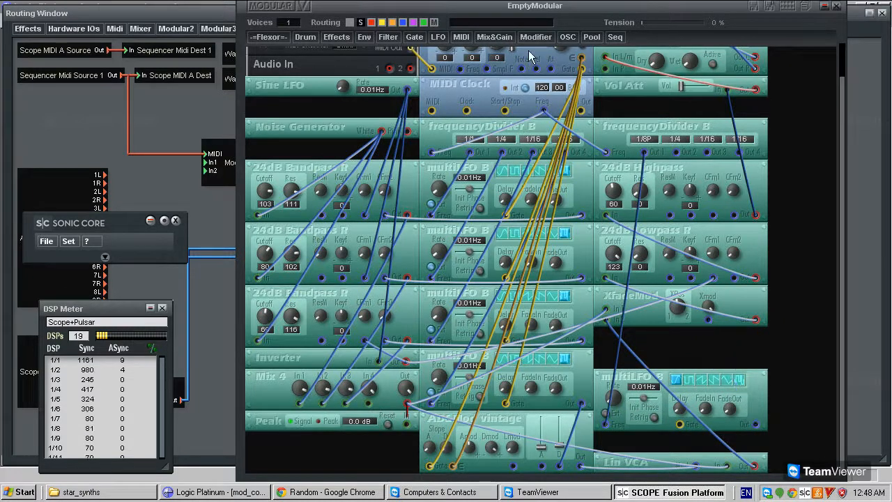
Add a Diode module under XfadeMod and patch it between the crossfade multiLFO's Out and XfadeMod's modulation input.
{"action": "left_click", "coordinate": [496, 37]}
{"action": "mouse_move", "coordinate": [508, 103]}
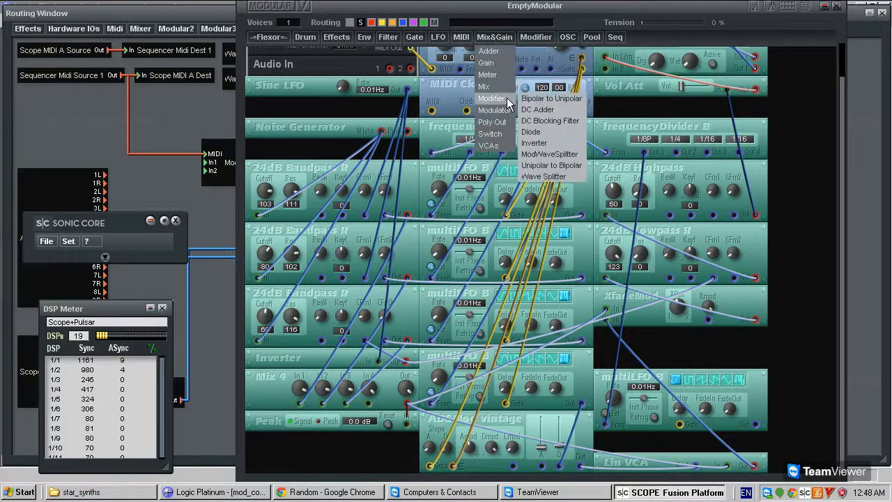
{"action": "left_click", "coordinate": [536, 120]}
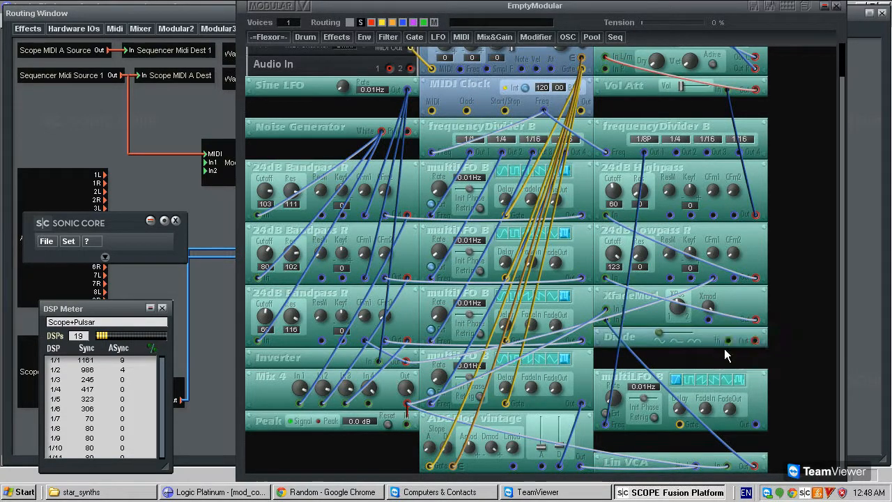
{"action": "left_click", "coordinate": [730, 341]}
{"action": "left_click_drag", "start_coordinate": [756, 342], "coordinate": [709, 320]}
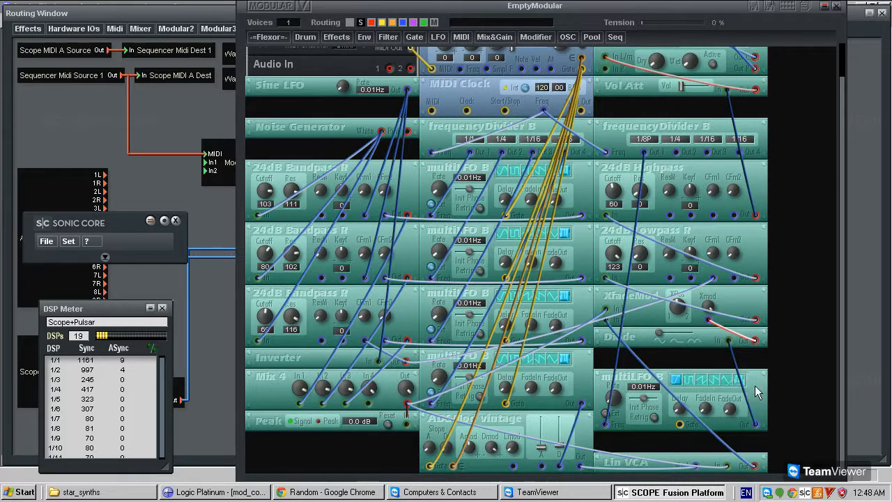
Set the Diode's slider to the far end of its range, raise Vol Att, and turn the crossfade multiLFO's rate to minimum.
{"action": "right_click", "coordinate": [713, 328]}
{"action": "left_click", "coordinate": [668, 335]}
{"action": "left_click_drag", "start_coordinate": [677, 332], "coordinate": [695, 333]}
{"action": "left_click_drag", "start_coordinate": [660, 333], "coordinate": [695, 333]}
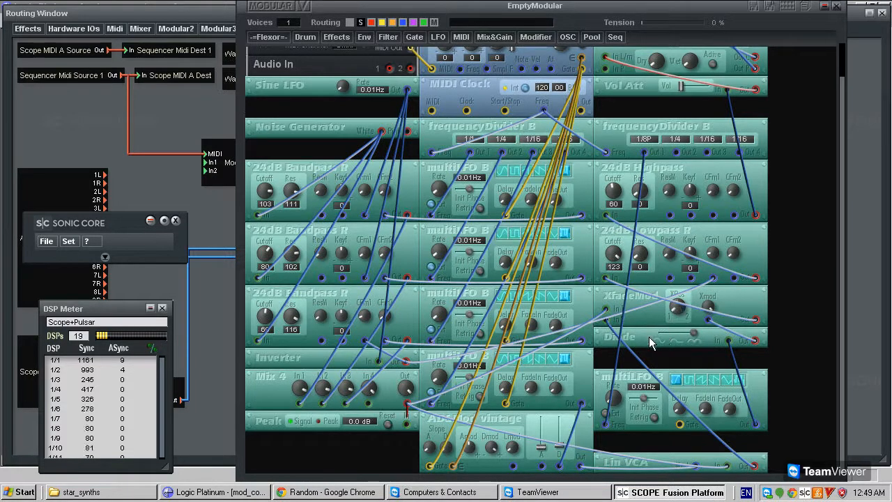
{"action": "left_click_drag", "start_coordinate": [679, 86], "coordinate": [701, 88]}
{"action": "left_click_drag", "start_coordinate": [614, 397], "coordinate": [595, 431]}
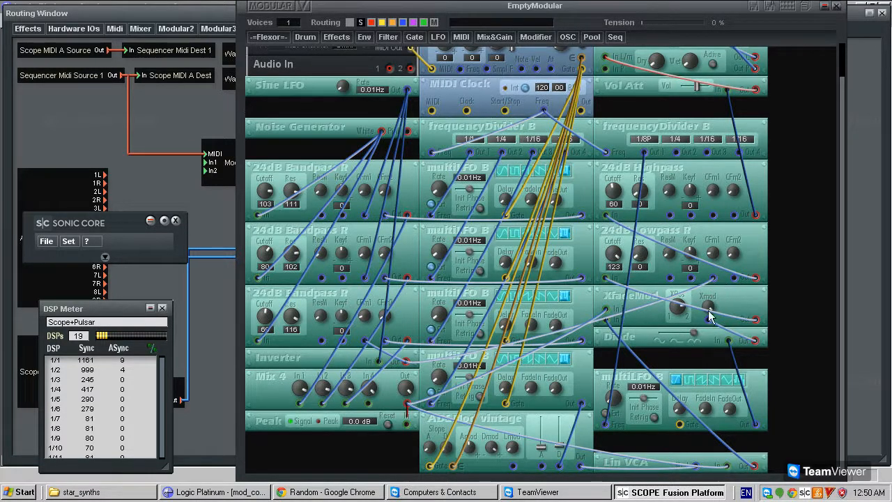
Try other Diode amounts and crossfade multiLFO rates, return the rate to 0.01 Hz, and lower the Vol Att volume.
{"action": "left_click_drag", "start_coordinate": [695, 333], "coordinate": [681, 339]}
{"action": "left_click_drag", "start_coordinate": [677, 332], "coordinate": [696, 332]}
{"action": "left_click_drag", "start_coordinate": [616, 403], "coordinate": [711, 310]}
{"action": "left_click_drag", "start_coordinate": [616, 402], "coordinate": [646, 293]}
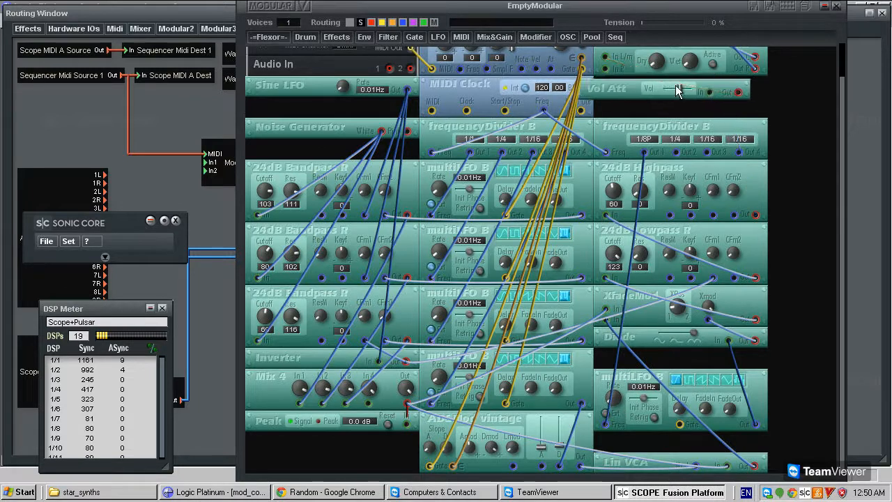
{"action": "left_click_drag", "start_coordinate": [698, 86], "coordinate": [687, 86]}
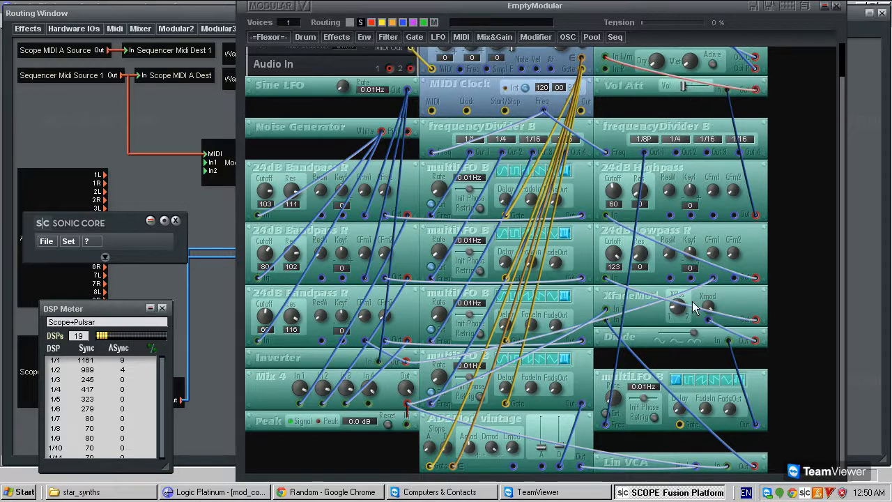
Remove the Diode module and patch the crossfade multiLFO's Out directly to XfadeMod's modulation input.
{"action": "left_click_drag", "start_coordinate": [638, 341], "coordinate": [649, 362]}
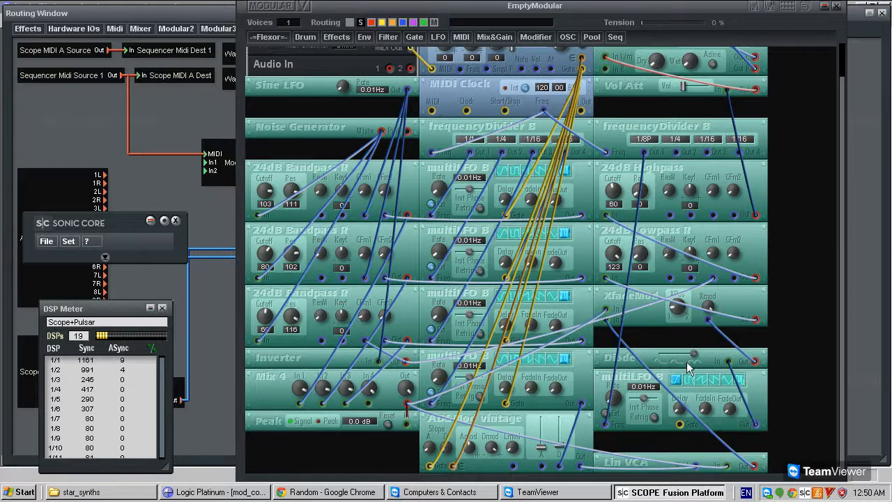
{"action": "left_click_drag", "start_coordinate": [737, 301], "coordinate": [740, 304]}
{"action": "left_click_drag", "start_coordinate": [684, 86], "coordinate": [696, 87]}
{"action": "right_click", "coordinate": [716, 357]}
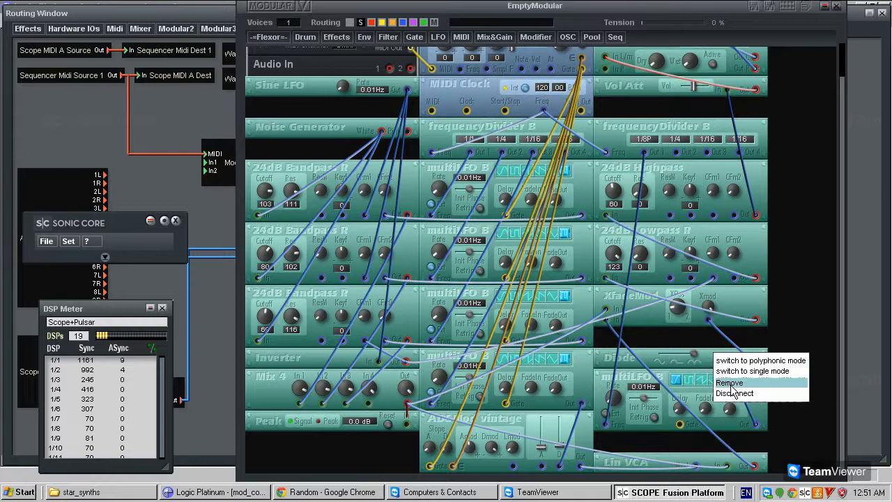
{"action": "left_click", "coordinate": [729, 382]}
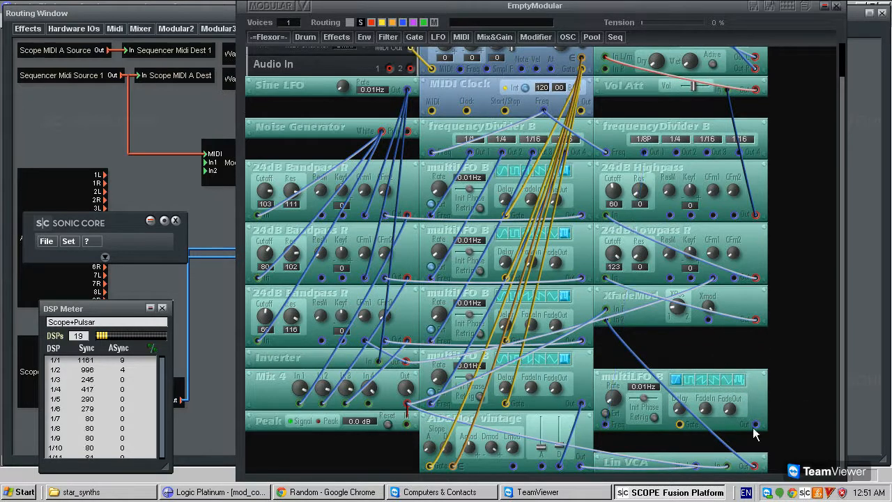
{"action": "left_click_drag", "start_coordinate": [757, 427], "coordinate": [708, 319]}
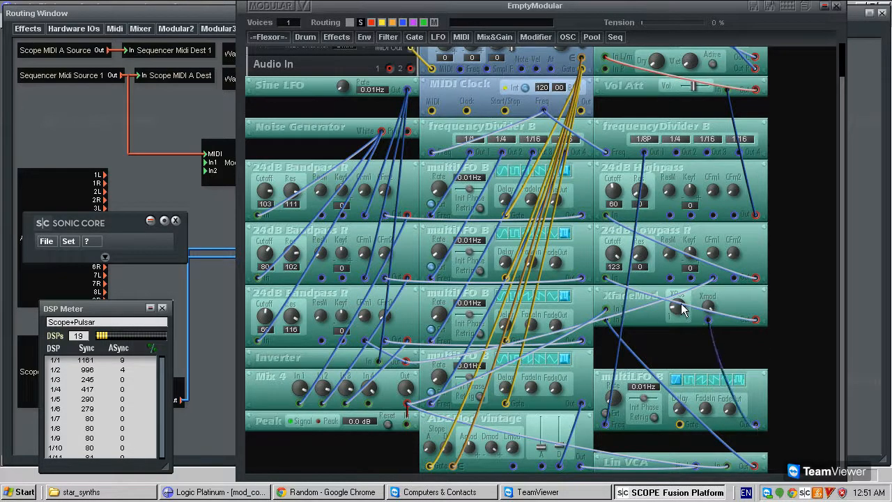
Set the crossfade multiLFO's rate to 12.27 Hz and turn XfadeMod's crossfade position further towards input 2.
{"action": "left_click_drag", "start_coordinate": [692, 86], "coordinate": [688, 87]}
{"action": "left_click_drag", "start_coordinate": [274, 361], "coordinate": [283, 357]}
{"action": "left_click_drag", "start_coordinate": [616, 397], "coordinate": [603, 374]}
{"action": "left_click_drag", "start_coordinate": [676, 304], "coordinate": [698, 314]}
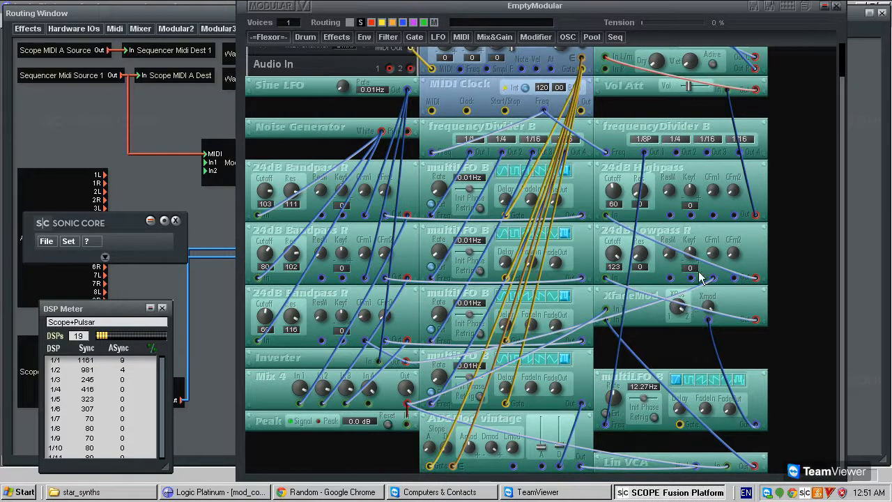
Try the crossfade multiLFO at 400.00 Hz, return its rate to 0.01 Hz, and lower the Vol Att volume.
{"action": "left_click_drag", "start_coordinate": [692, 91], "coordinate": [699, 89]}
{"action": "left_click_drag", "start_coordinate": [616, 397], "coordinate": [634, 426]}
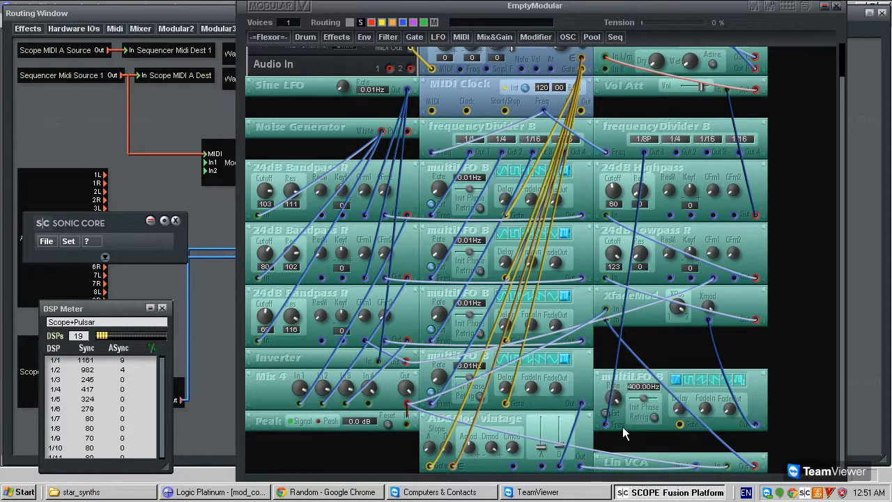
{"action": "mouse_move", "coordinate": [695, 90]}
{"action": "left_mouse_down"}
{"action": "mouse_move", "coordinate": [701, 86]}
{"action": "mouse_move", "coordinate": [686, 88]}
{"action": "left_mouse_up"}
{"action": "left_click_drag", "start_coordinate": [623, 382], "coordinate": [604, 432]}
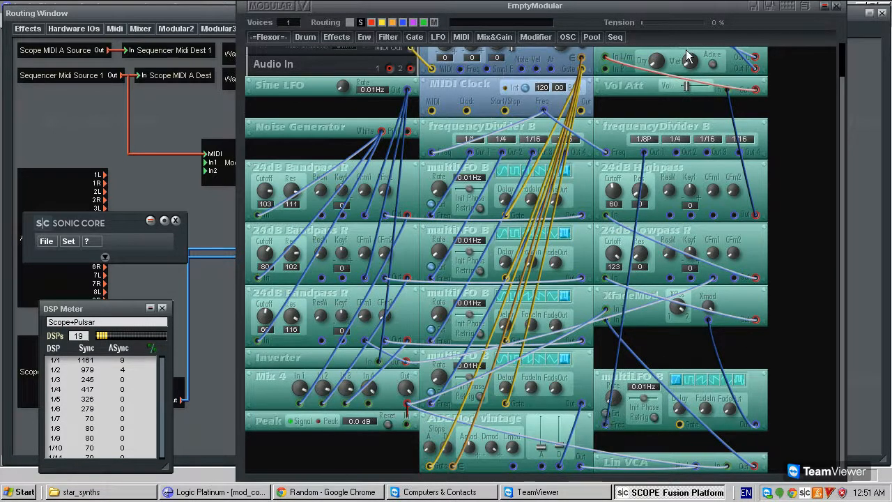
Set the first bandpass filter's cutoff to 104 and raise the Vol Att volume to audition the patch.
{"action": "left_click_drag", "start_coordinate": [688, 89], "coordinate": [678, 88]}
{"action": "left_click_drag", "start_coordinate": [681, 86], "coordinate": [709, 98]}
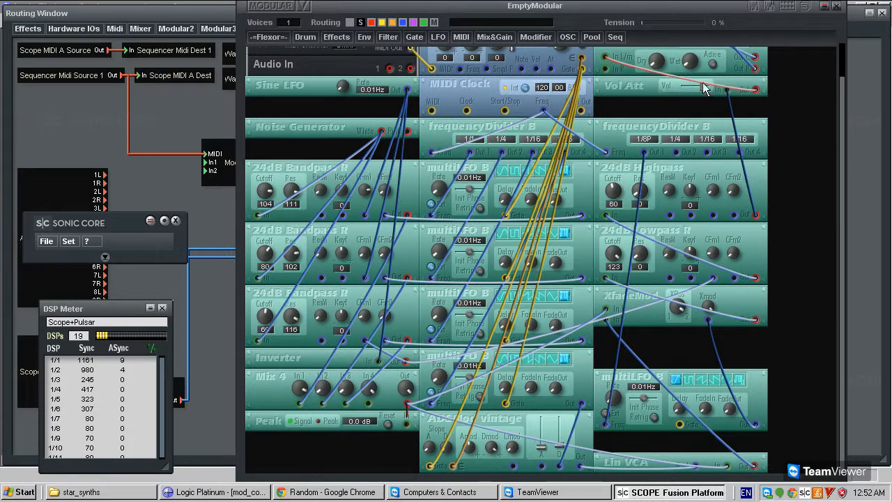
{"action": "left_click_drag", "start_coordinate": [705, 94], "coordinate": [719, 92]}
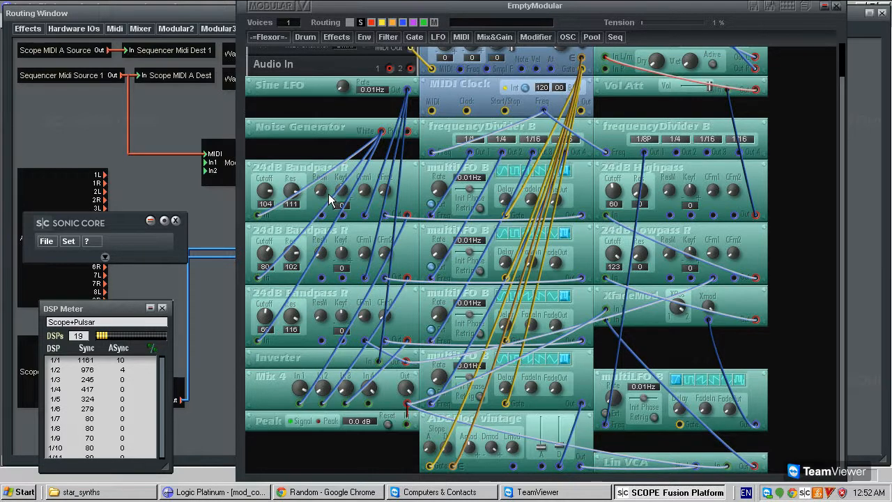
{"action": "left_click_drag", "start_coordinate": [781, 380], "coordinate": [776, 382]}
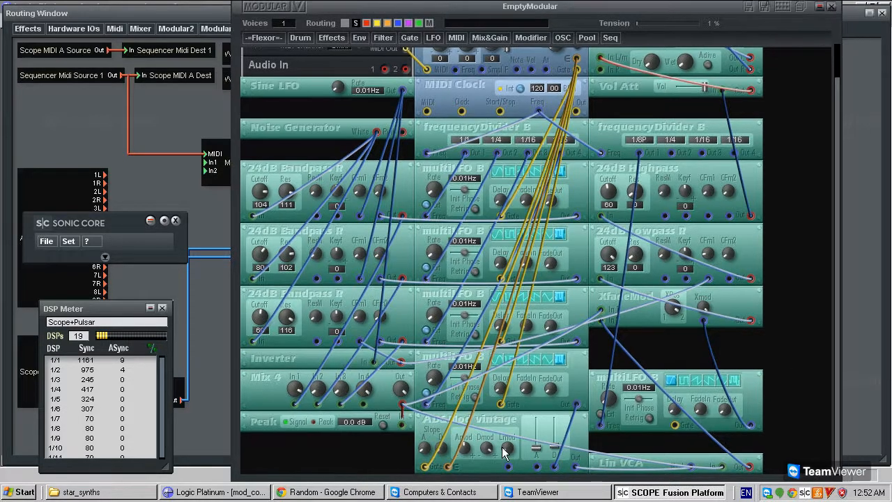
{"action": "left_click_drag", "start_coordinate": [556, 457], "coordinate": [558, 460]}
{"action": "left_click_drag", "start_coordinate": [749, 58], "coordinate": [708, 90]}
{"action": "scroll", "coordinate": [786, 132], "scroll_direction": "up", "scroll_amount": 1}
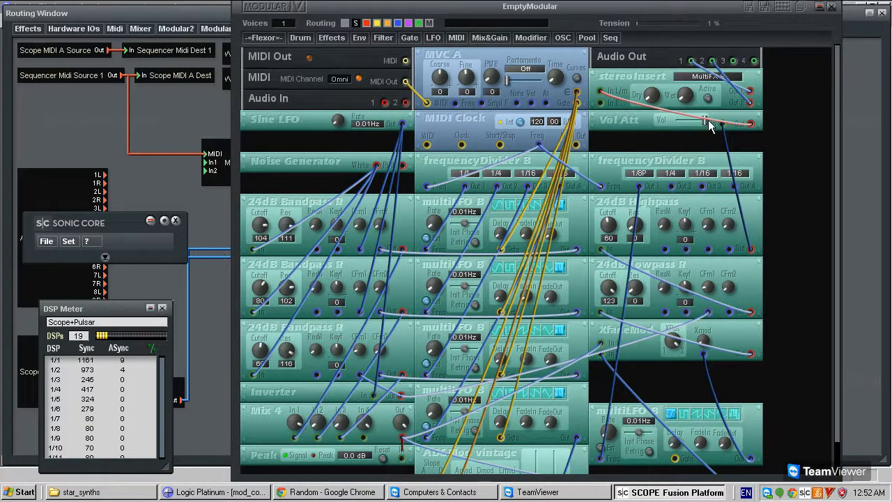
{"action": "scroll", "coordinate": [808, 286], "scroll_direction": "down", "scroll_amount": 1}
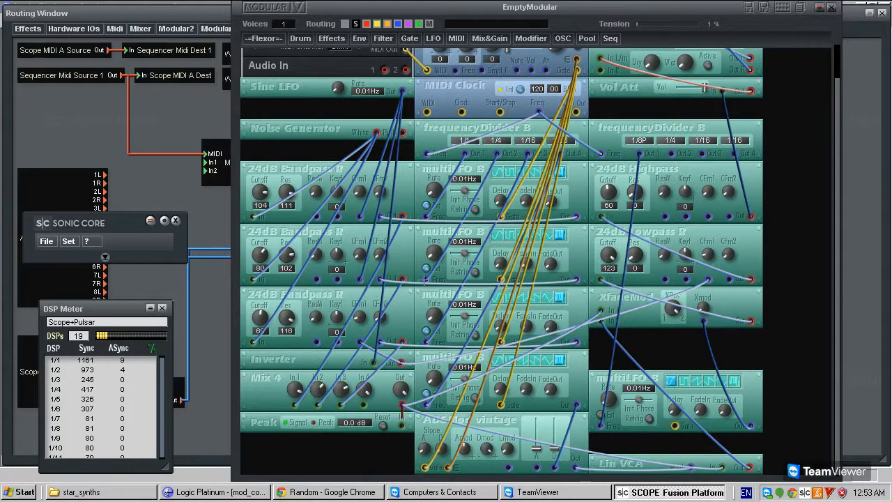
Turn the Vol Att volume down to minimum and bring it back up to audition the patch again.
{"action": "left_click_drag", "start_coordinate": [704, 89], "coordinate": [663, 95]}
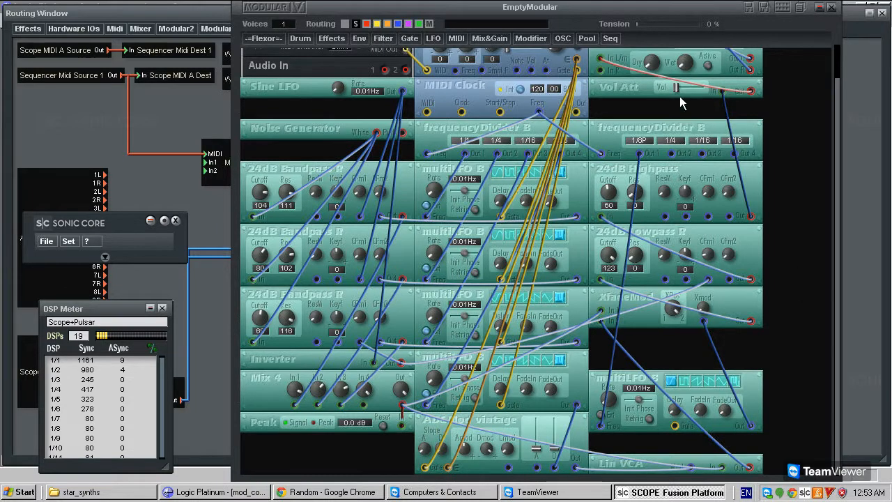
{"action": "left_click_drag", "start_coordinate": [682, 92], "coordinate": [663, 96]}
{"action": "mouse_move", "coordinate": [677, 88]}
{"action": "left_mouse_down"}
{"action": "mouse_move", "coordinate": [703, 82]}
{"action": "mouse_move", "coordinate": [690, 78]}
{"action": "left_mouse_up"}
{"action": "left_click_drag", "start_coordinate": [692, 84], "coordinate": [703, 86]}
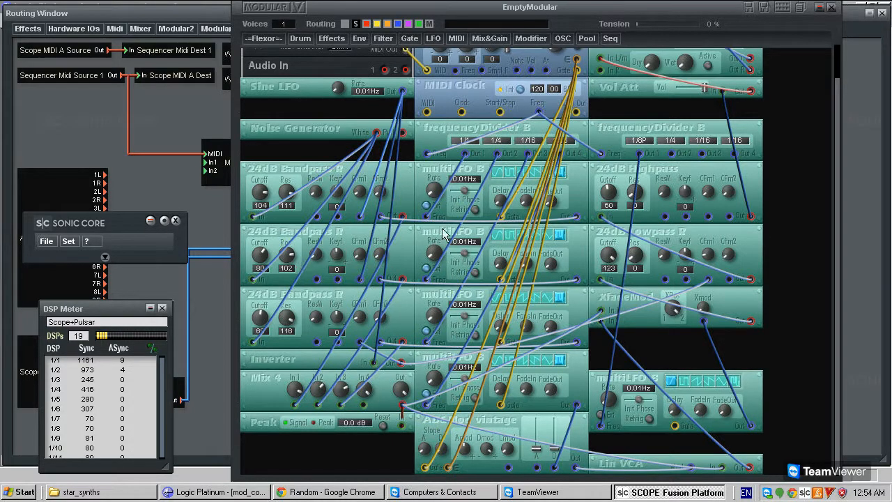
{"action": "scroll", "coordinate": [772, 354], "scroll_direction": "up", "scroll_amount": 2}
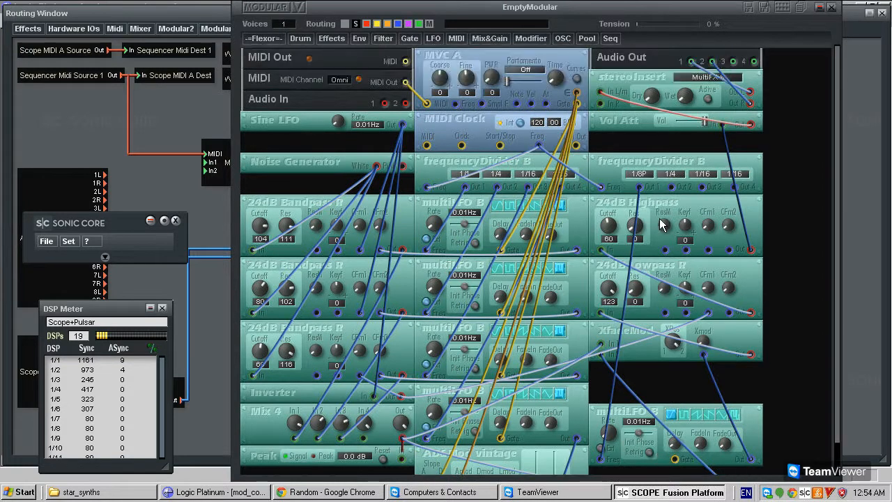
Turn the Vol Att volume down to its minimum.
{"action": "left_click_drag", "start_coordinate": [707, 123], "coordinate": [661, 135]}
{"action": "scroll", "coordinate": [680, 393], "scroll_direction": "down", "scroll_amount": 1}
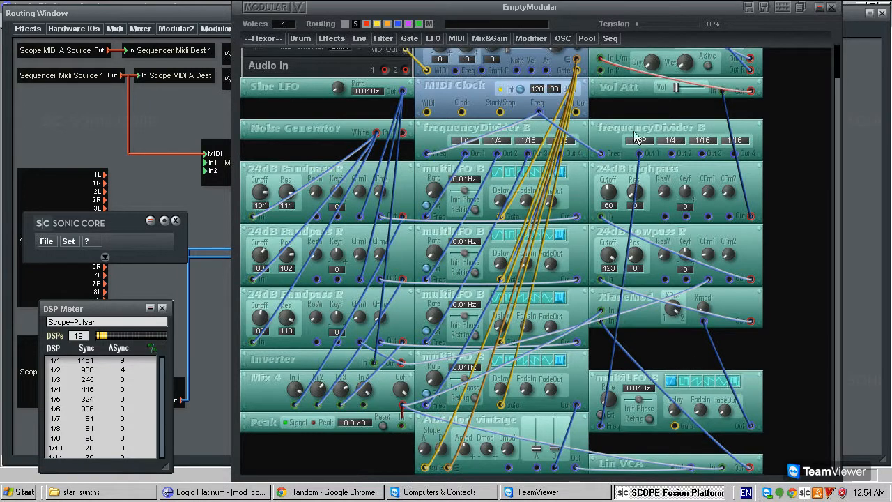
{"action": "scroll", "coordinate": [521, 162], "scroll_direction": "up", "scroll_amount": 1}
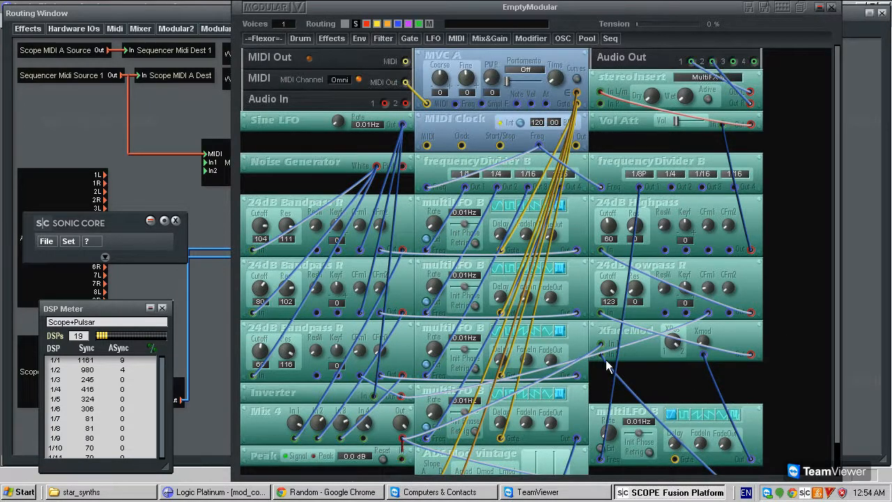
{"action": "scroll", "coordinate": [639, 382], "scroll_direction": "down", "scroll_amount": 1}
{"action": "scroll", "coordinate": [643, 379], "scroll_direction": "up", "scroll_amount": 1}
Patch Vol Att's Out to both the In L/m and In R inputs of the stereoInsert module.
{"action": "right_click", "coordinate": [616, 106]}
{"action": "left_click", "coordinate": [638, 114]}
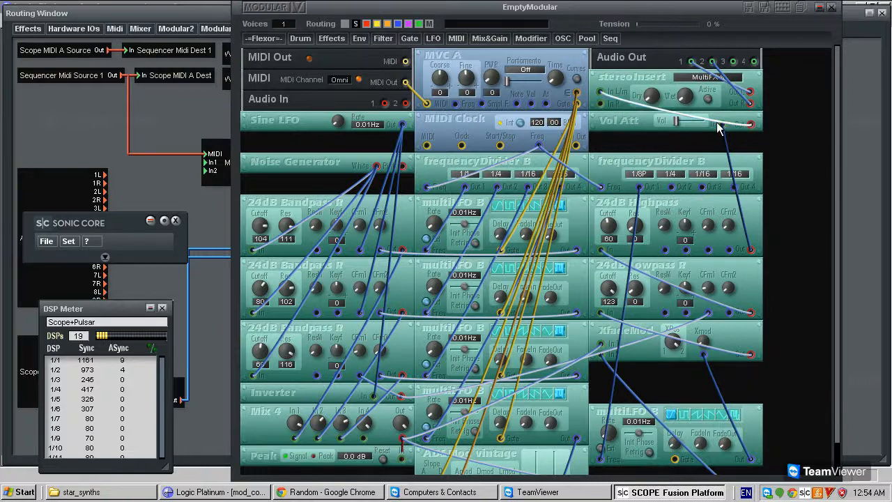
{"action": "right_click", "coordinate": [607, 111]}
{"action": "left_click", "coordinate": [623, 119]}
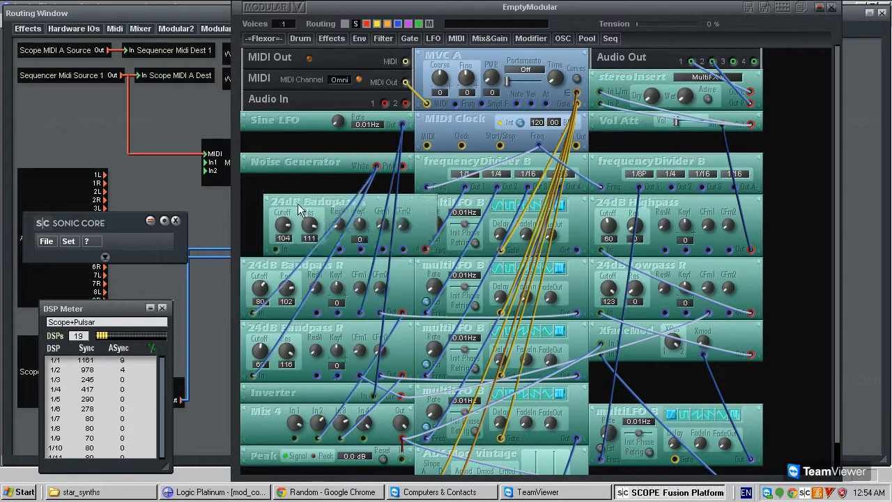
{"action": "mouse_move", "coordinate": [430, 199]}
{"action": "left_mouse_down"}
{"action": "mouse_move", "coordinate": [445, 199]}
{"action": "mouse_move", "coordinate": [437, 203]}
{"action": "left_mouse_up"}
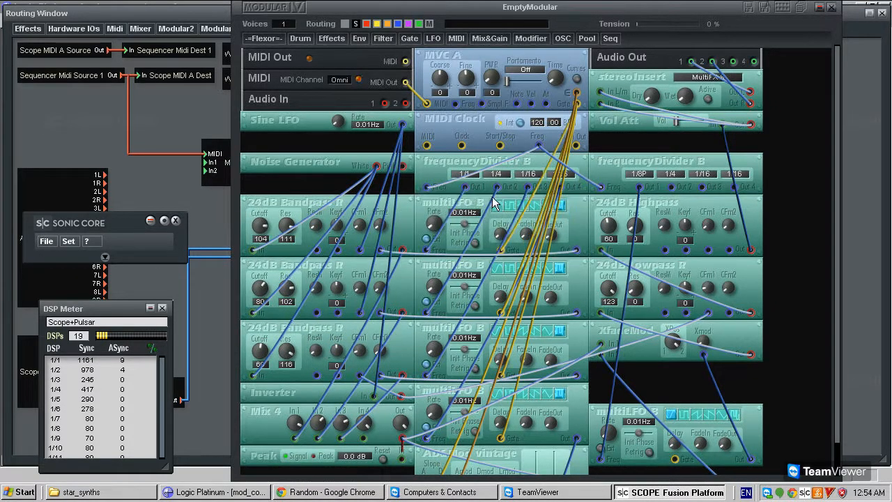
Add Decimator modules directly beneath the first and second 24dB Bandpass R filters.
{"action": "scroll", "coordinate": [784, 266], "scroll_direction": "down", "scroll_amount": 1}
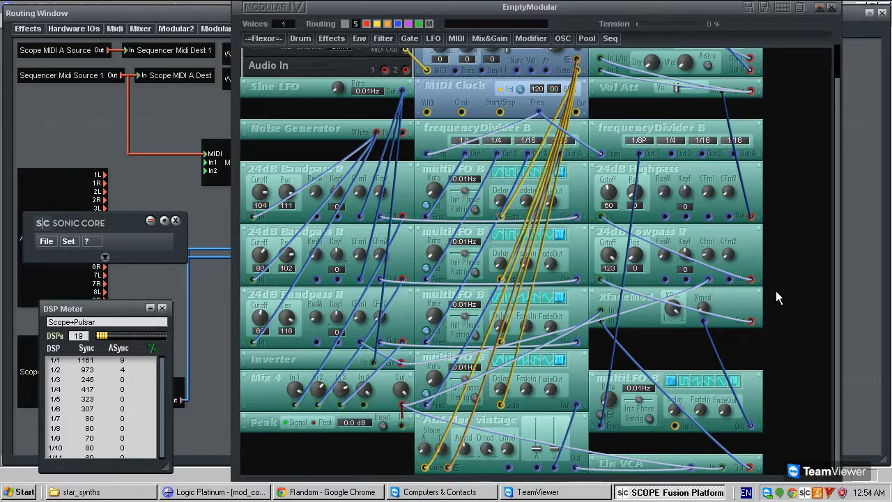
{"action": "scroll", "coordinate": [800, 201], "scroll_direction": "up", "scroll_amount": 1}
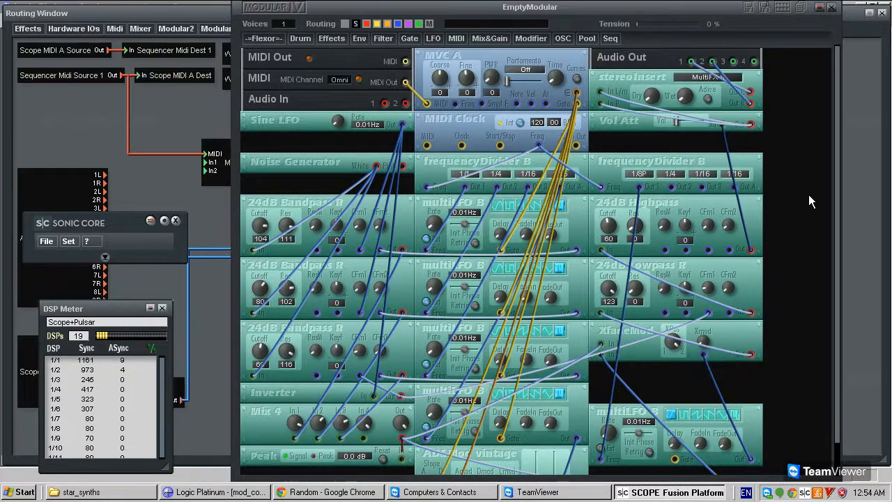
{"action": "scroll", "coordinate": [809, 194], "scroll_direction": "down", "scroll_amount": 1}
{"action": "left_click", "coordinate": [333, 39]}
{"action": "mouse_move", "coordinate": [361, 74]}
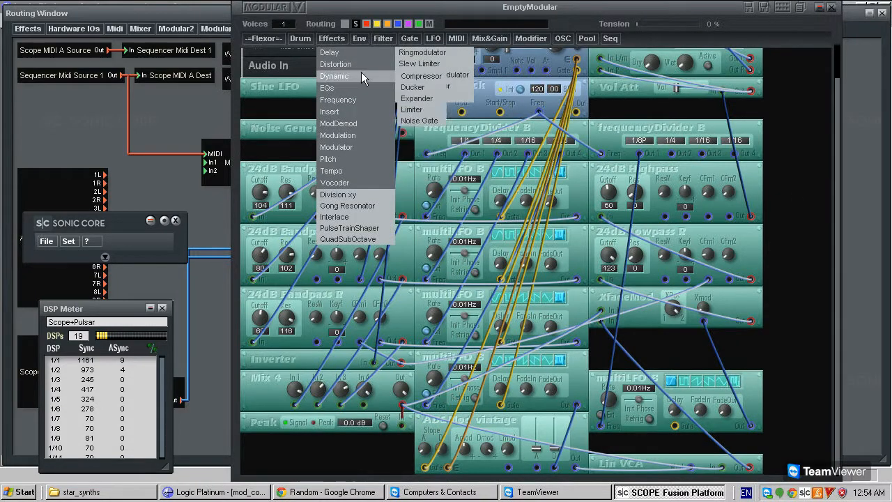
{"action": "left_click", "coordinate": [417, 87]}
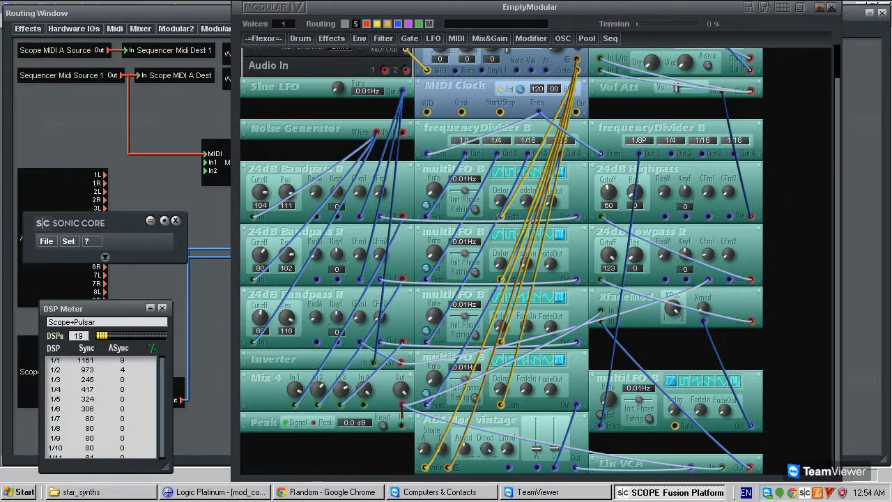
{"action": "left_click_drag", "start_coordinate": [356, 460], "coordinate": [358, 240]}
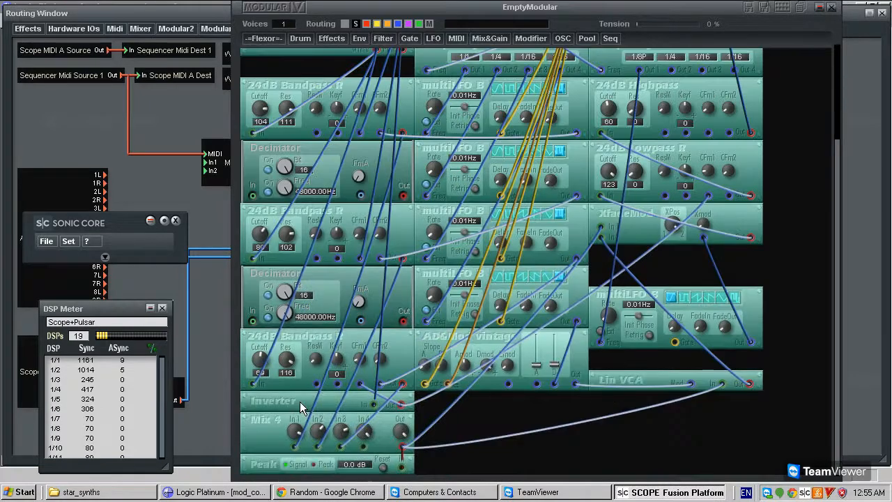
Move the Inverter, Mix 4 and Peak modules beneath the vintage envelope and place a third Decimator under the third bandpass filter.
{"action": "scroll", "coordinate": [300, 403], "scroll_direction": "down", "scroll_amount": 3}
{"action": "left_click_drag", "start_coordinate": [289, 404], "coordinate": [464, 345]}
{"action": "left_click_drag", "start_coordinate": [275, 431], "coordinate": [447, 378]}
{"action": "left_click_drag", "start_coordinate": [278, 465], "coordinate": [475, 419]}
{"action": "left_click_drag", "start_coordinate": [470, 468], "coordinate": [470, 445]}
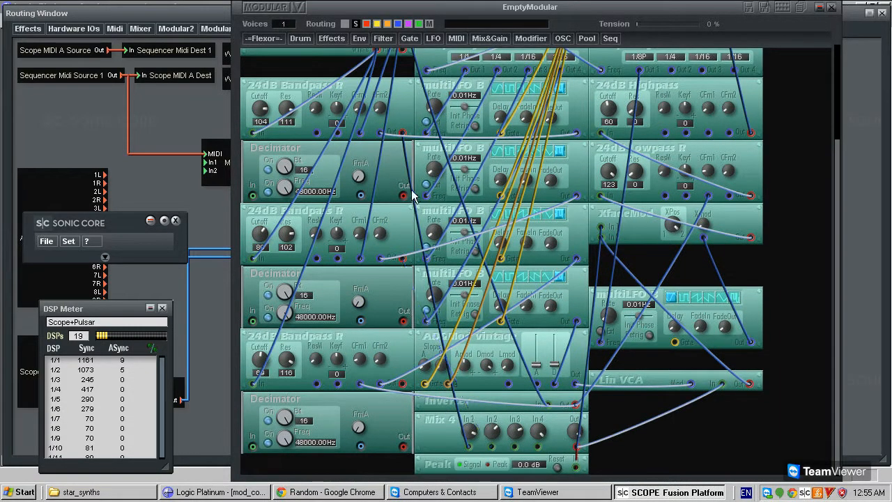
Patch the first bandpass filter's Out into the first Decimator and that Decimator's Out into Mix 4's In 1.
{"action": "left_click_drag", "start_coordinate": [258, 201], "coordinate": [260, 199]}
{"action": "left_click", "coordinate": [261, 200]}
{"action": "right_click", "coordinate": [257, 200]}
{"action": "left_click", "coordinate": [266, 207]}
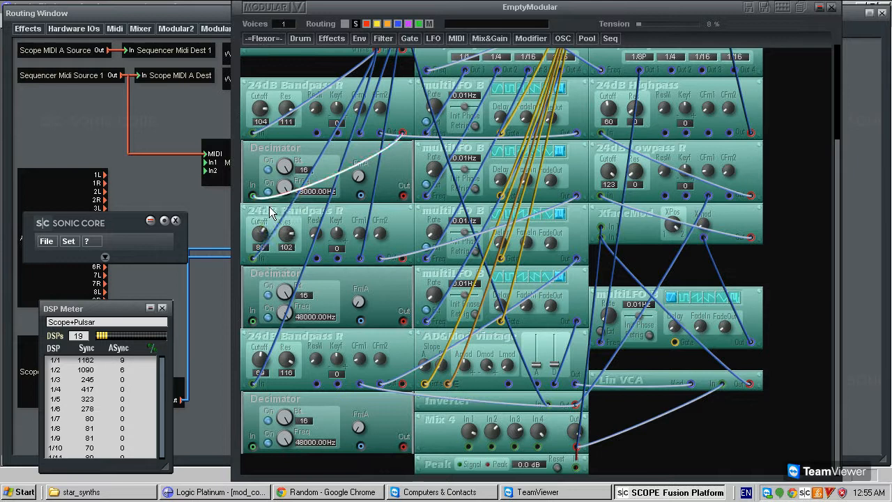
{"action": "left_click", "coordinate": [402, 197]}
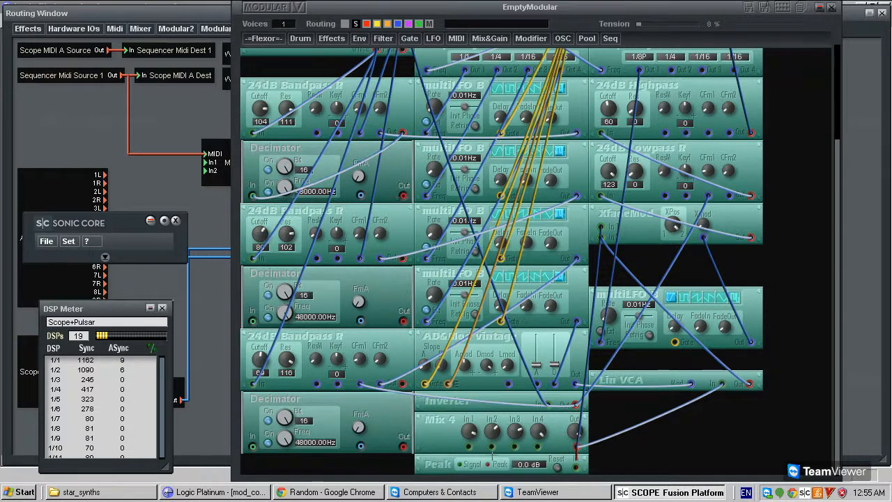
{"action": "left_click", "coordinate": [467, 446]}
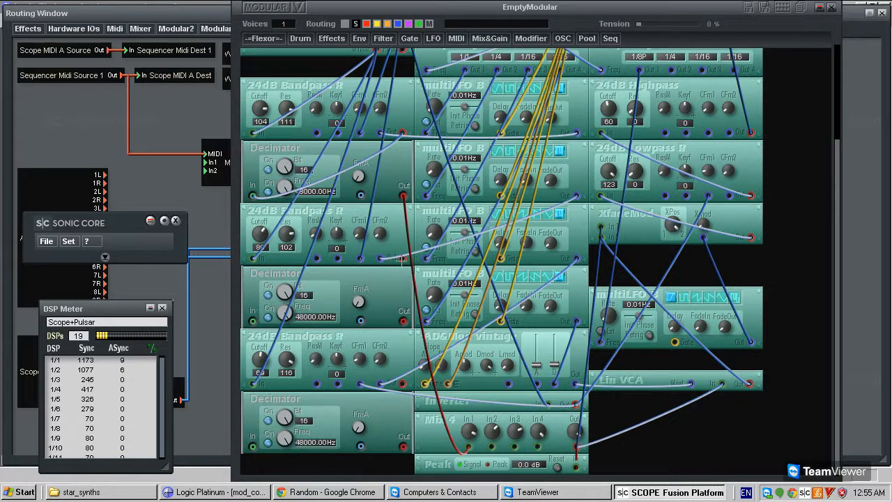
Patch the second bandpass filter's Out into the second Decimator and that Decimator's Out into Mix 4's In 2.
{"action": "mouse_move", "coordinate": [257, 322]}
{"action": "left_mouse_down"}
{"action": "mouse_move", "coordinate": [264, 307]}
{"action": "mouse_move", "coordinate": [262, 324]}
{"action": "left_mouse_up"}
{"action": "left_click", "coordinate": [254, 322]}
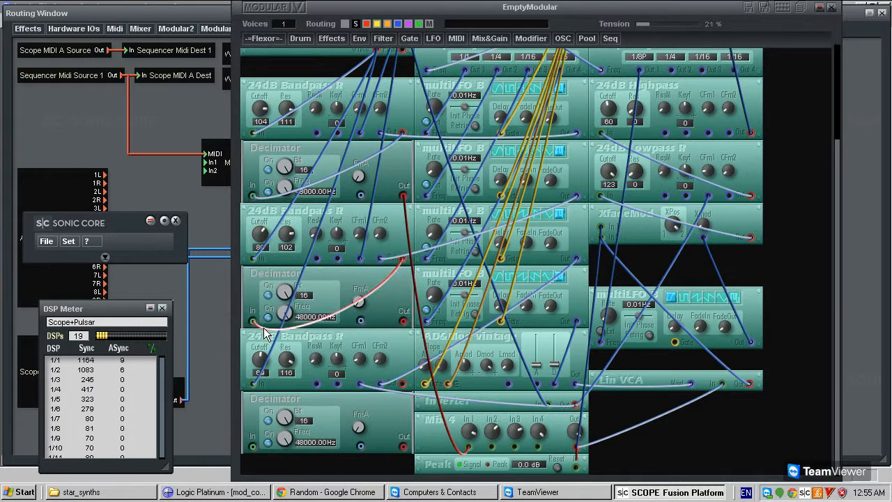
{"action": "right_click", "coordinate": [407, 211]}
{"action": "left_click", "coordinate": [409, 311]}
{"action": "left_click", "coordinate": [405, 321]}
{"action": "left_click", "coordinate": [492, 446]}
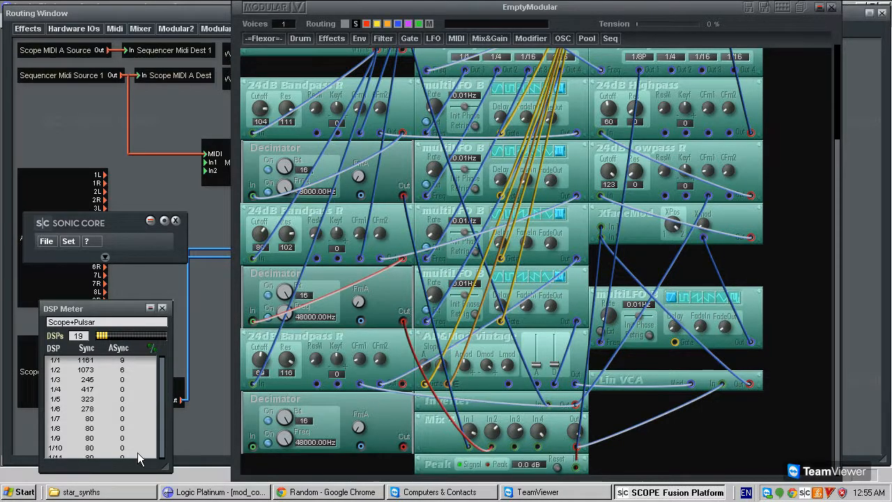
Patch the third bandpass filter through the third Decimator into Mix 4's In 3 and colour the Decimator output cables blue.
{"action": "left_click", "coordinate": [253, 445]}
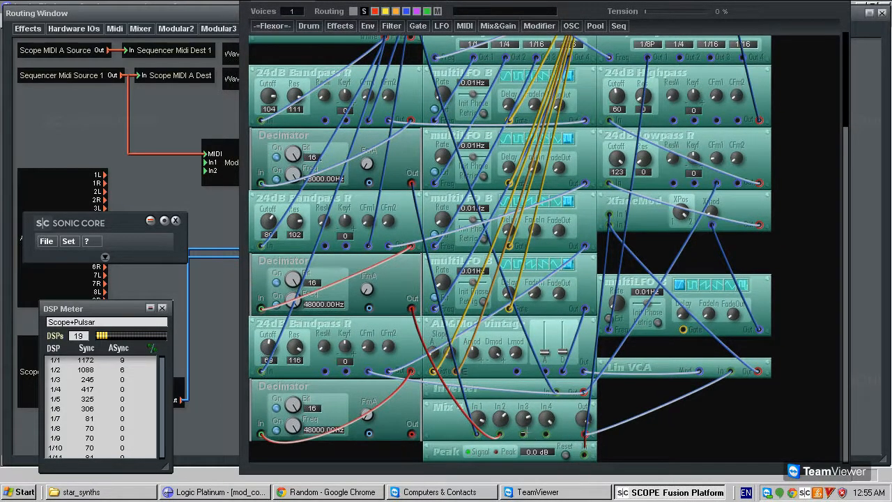
{"action": "left_click_drag", "start_coordinate": [400, 384], "coordinate": [440, 210]}
{"action": "left_click", "coordinate": [416, 315]}
{"action": "left_click", "coordinate": [417, 441]}
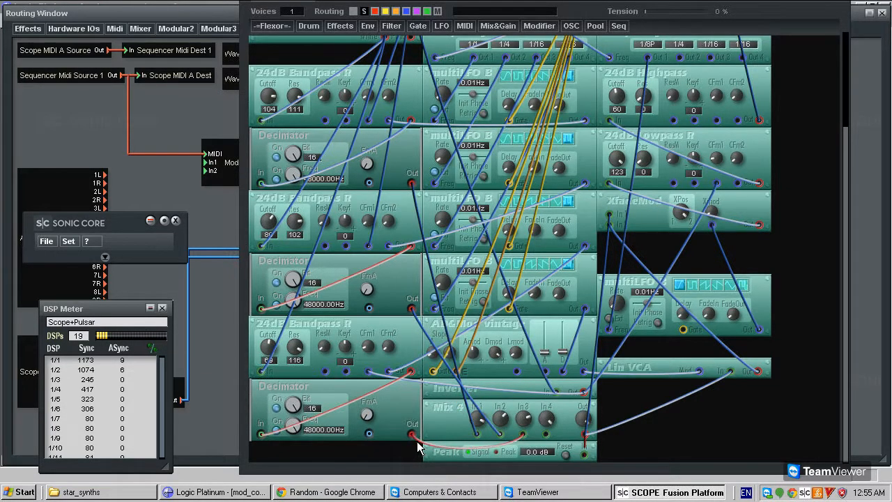
{"action": "right_click", "coordinate": [417, 435]}
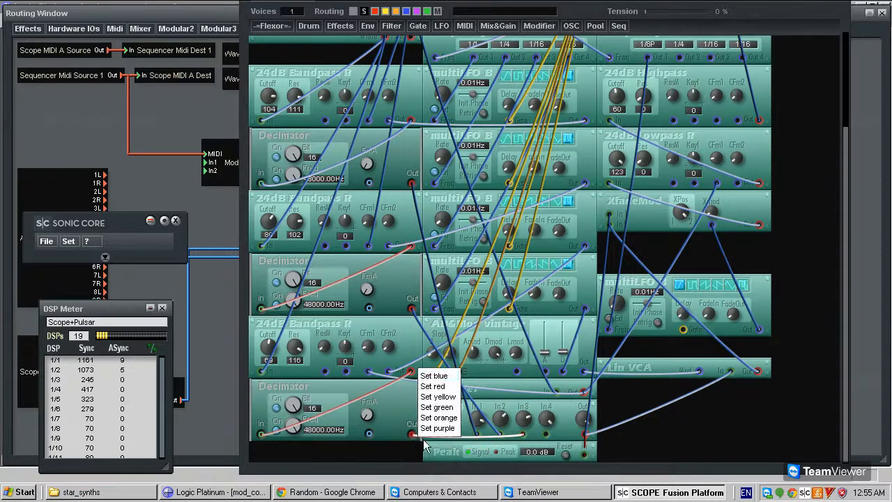
{"action": "left_click", "coordinate": [434, 376]}
Recolour the red input cables of the second and third Decimators blue.
{"action": "scroll", "coordinate": [791, 116], "scroll_direction": "up", "scroll_amount": 3}
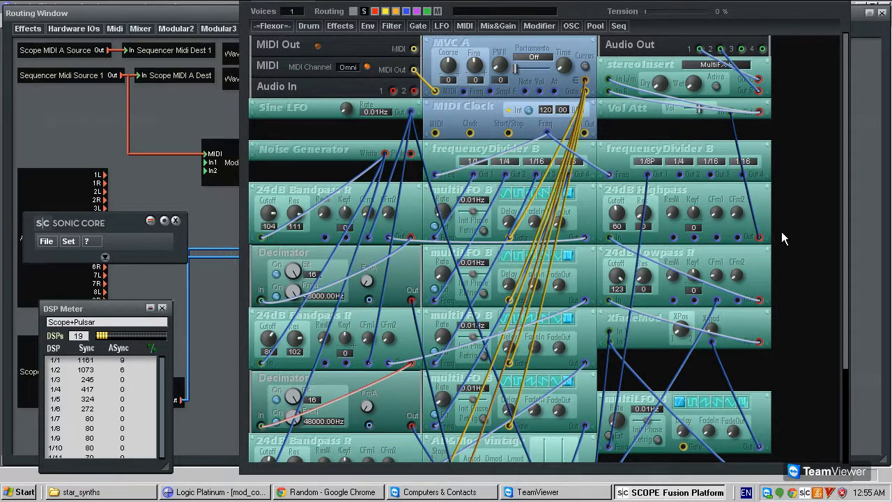
{"action": "scroll", "coordinate": [782, 238], "scroll_direction": "down", "scroll_amount": 3}
{"action": "right_click", "coordinate": [344, 403]}
{"action": "left_click", "coordinate": [359, 406]}
{"action": "right_click", "coordinate": [333, 283]}
{"action": "left_click", "coordinate": [347, 291]}
Set the first, second and third Decimator frequencies to 4837.40 Hz, 12756.33 Hz and 8695.90 Hz.
{"action": "left_click_drag", "start_coordinate": [293, 299], "coordinate": [297, 294]}
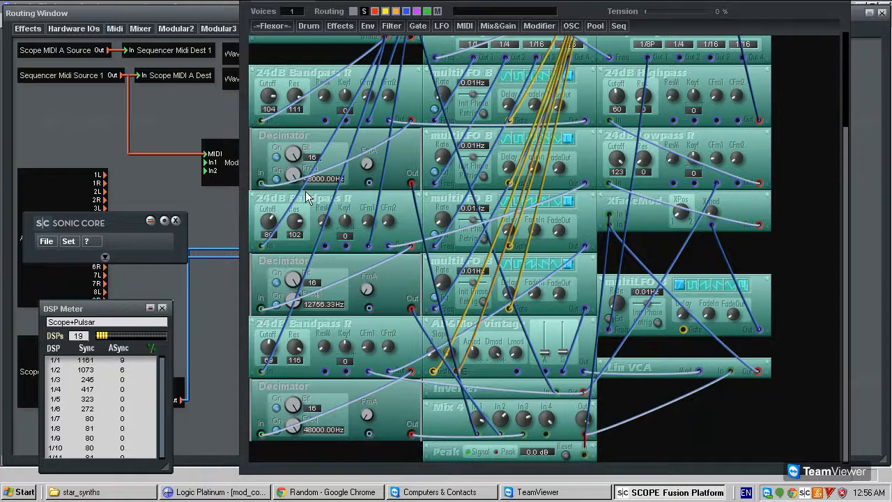
{"action": "left_click_drag", "start_coordinate": [313, 173], "coordinate": [313, 169]}
{"action": "left_click_drag", "start_coordinate": [298, 428], "coordinate": [314, 418]}
Move Lin VCA directly beneath XfadeMod with the crossfade multiLFO under it, and add another multiLFO B below.
{"action": "scroll", "coordinate": [718, 241], "scroll_direction": "up", "scroll_amount": 5}
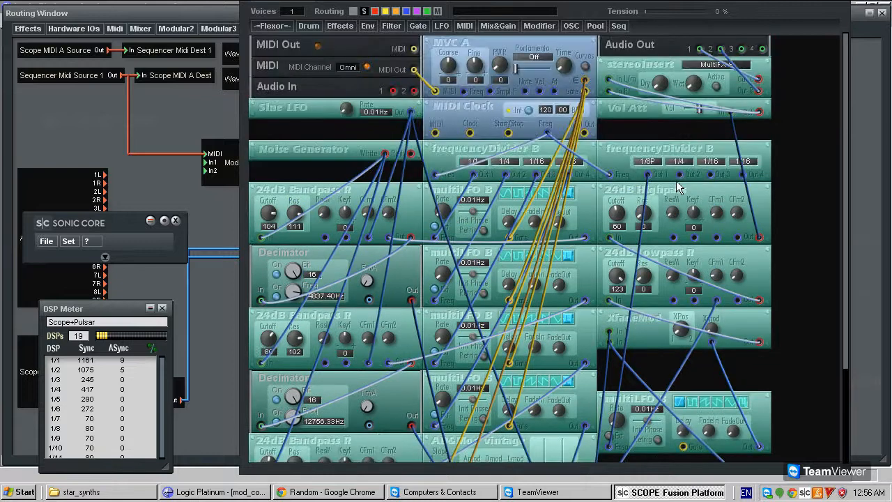
{"action": "scroll", "coordinate": [673, 206], "scroll_direction": "down", "scroll_amount": 5}
{"action": "left_click_drag", "start_coordinate": [687, 283], "coordinate": [687, 262]}
{"action": "left_click_drag", "start_coordinate": [653, 363], "coordinate": [659, 245]}
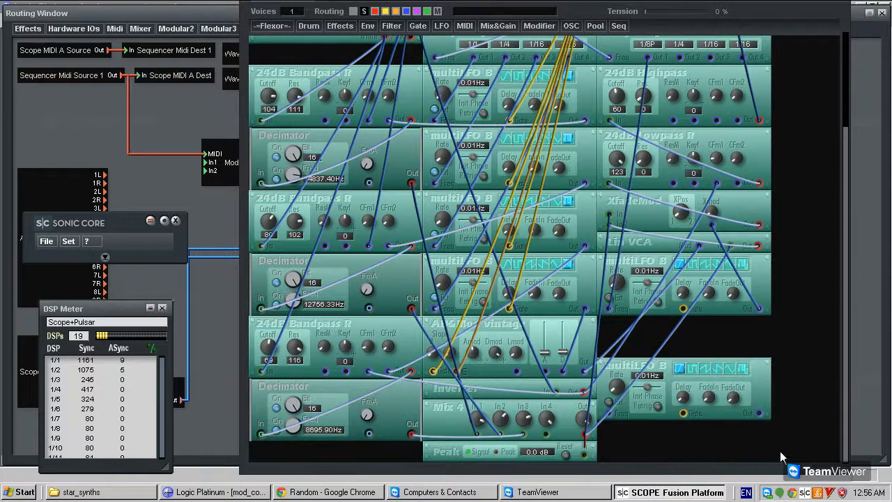
Patch the new multiLFO B's Out to the first Decimator's FmA input and the second frequencyDivider's Out 2 to its Freq.
{"action": "scroll", "coordinate": [496, 293], "scroll_direction": "up", "scroll_amount": 4}
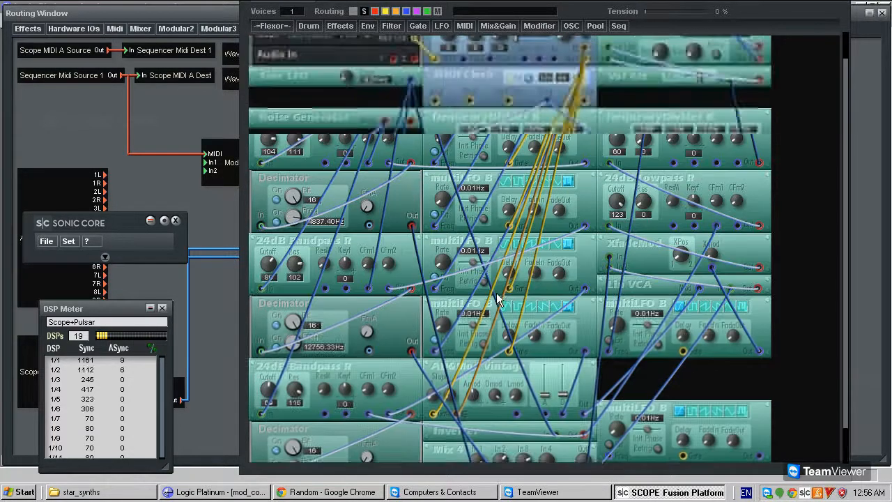
{"action": "scroll", "coordinate": [610, 335], "scroll_direction": "down", "scroll_amount": 4}
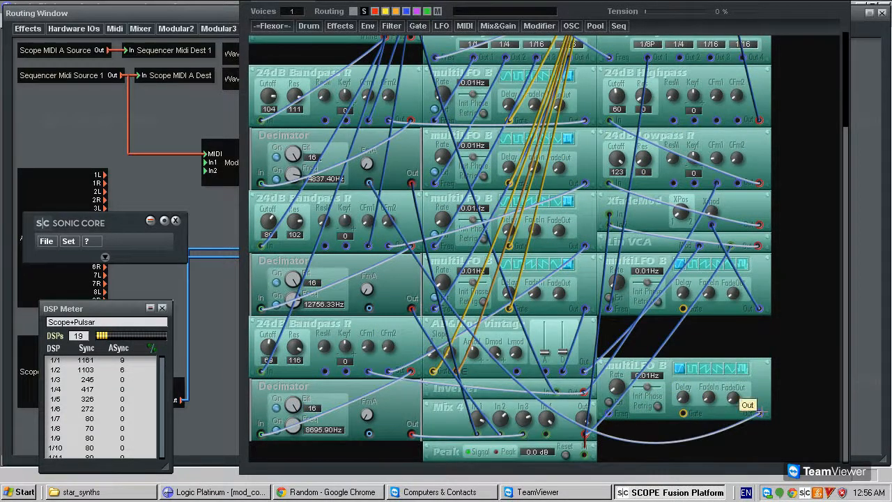
{"action": "scroll", "coordinate": [696, 223], "scroll_direction": "up", "scroll_amount": 5}
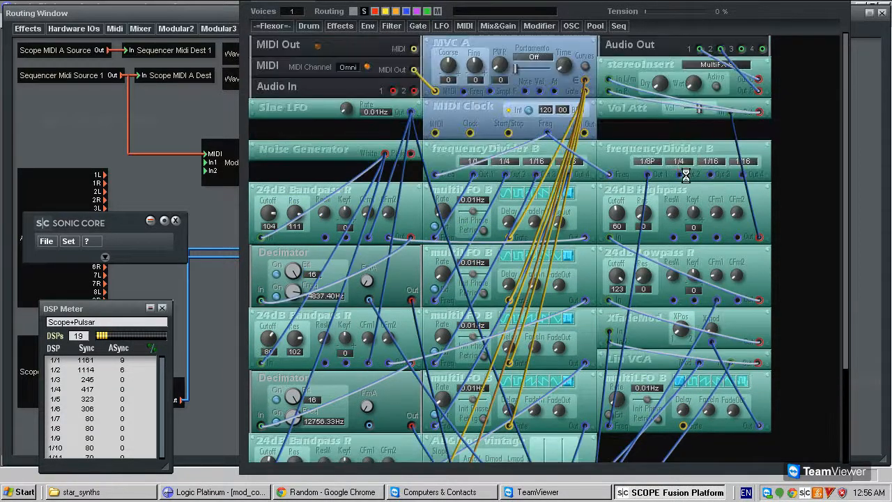
{"action": "scroll", "coordinate": [711, 263], "scroll_direction": "down", "scroll_amount": 5}
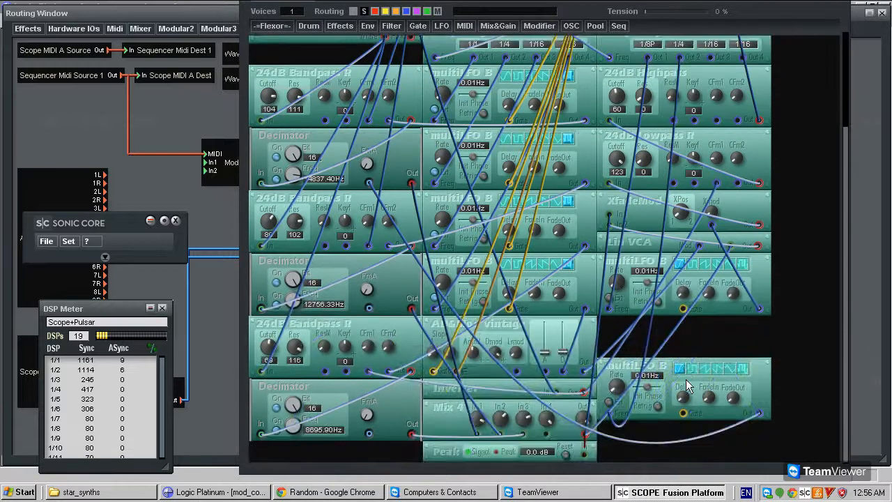
Stack the LFO under the crossfade LFO, add two more multiLFO B modules, and patch them to the second and third Decimators' FmA inputs.
{"action": "left_click_drag", "start_coordinate": [724, 372], "coordinate": [761, 349]}
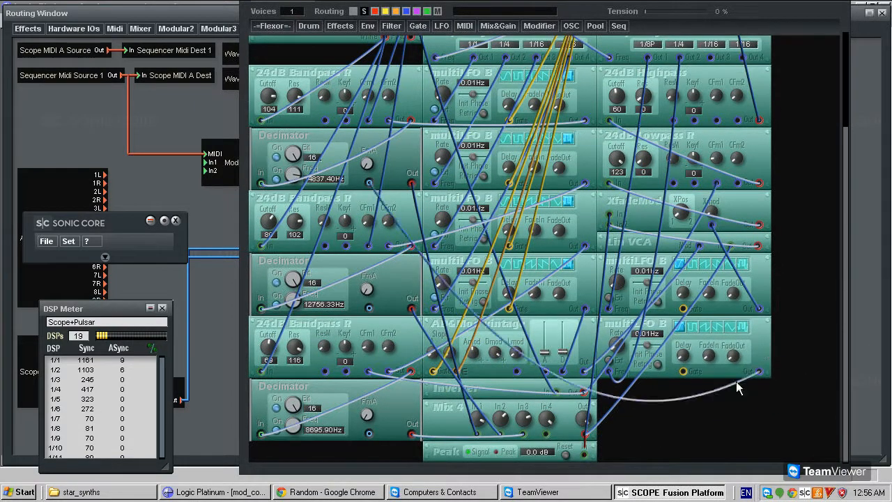
{"action": "double_click", "coordinate": [719, 412]}
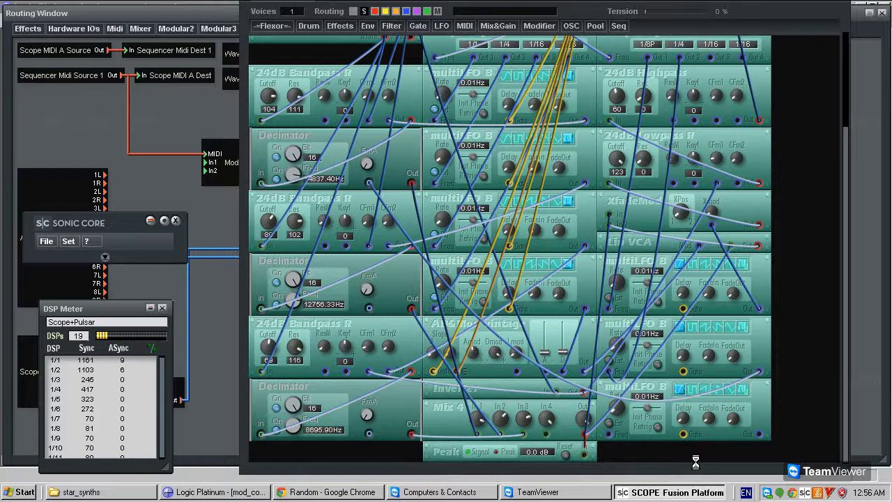
{"action": "scroll", "coordinate": [696, 461], "scroll_direction": "down", "scroll_amount": 2}
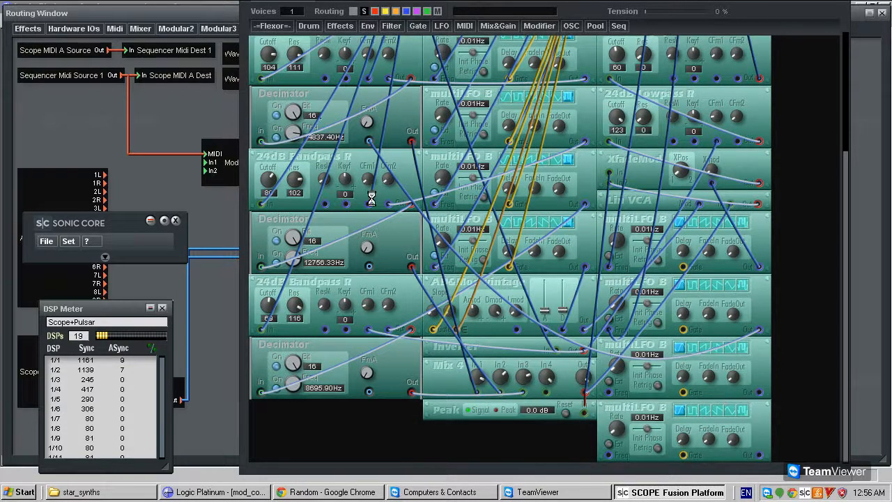
{"action": "left_click_drag", "start_coordinate": [765, 460], "coordinate": [373, 396]}
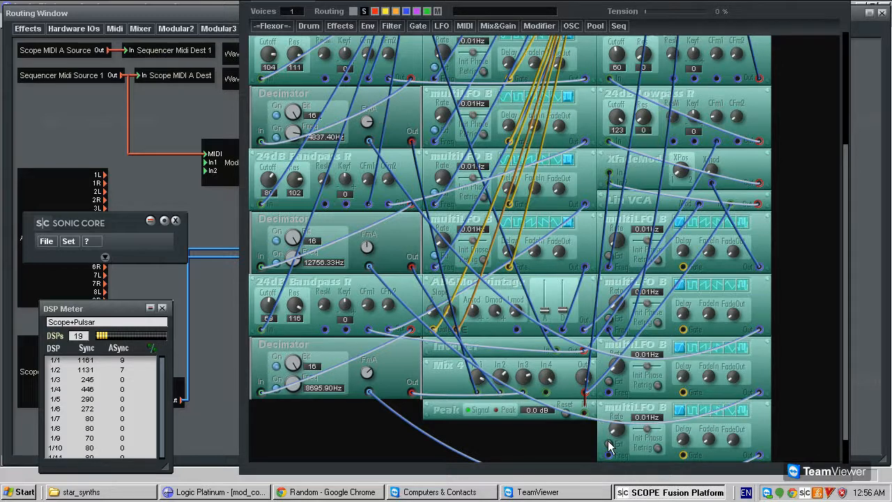
Patch Out 3 and Out 4 of the second frequencyDivider to the Freq inputs of the two added multiLFO B modules.
{"action": "scroll", "coordinate": [693, 147], "scroll_direction": "up", "scroll_amount": 3}
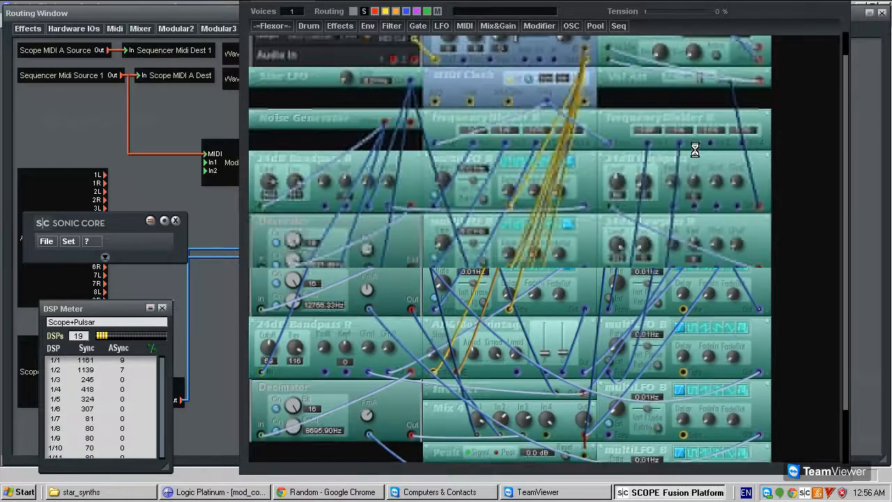
{"action": "scroll", "coordinate": [734, 188], "scroll_direction": "down", "scroll_amount": 4}
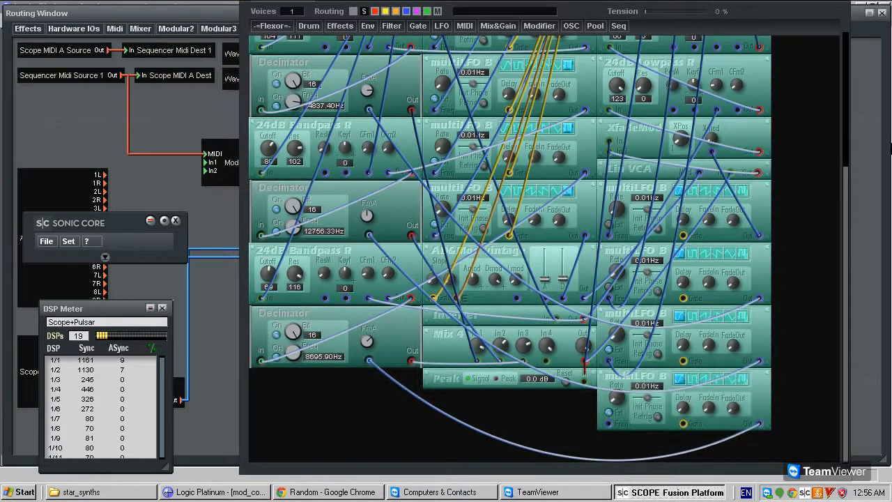
{"action": "scroll", "coordinate": [785, 190], "scroll_direction": "up", "scroll_amount": 3}
{"action": "scroll", "coordinate": [787, 286], "scroll_direction": "down", "scroll_amount": 3}
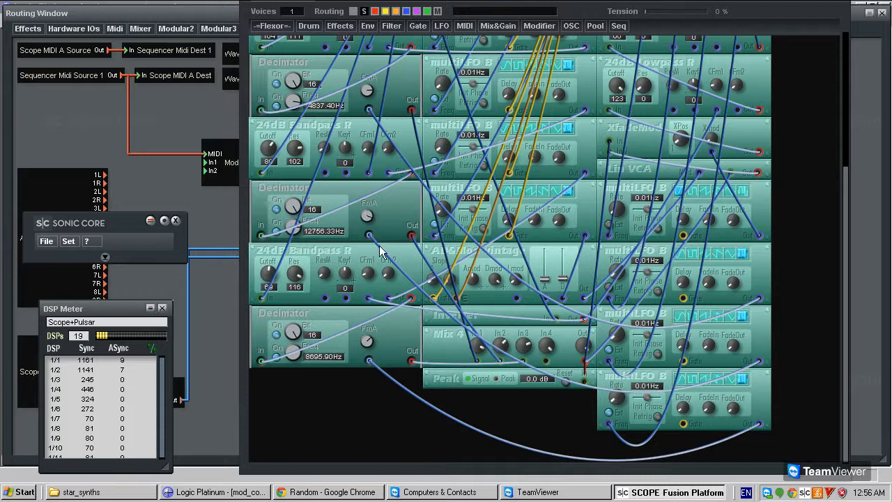
Set the third Decimator to 1405.16 Hz with bit reduction off, the second to 1067.38 Hz, and readjust the first Decimator's frequency.
{"action": "left_click_drag", "start_coordinate": [290, 352], "coordinate": [289, 313]}
{"action": "left_click", "coordinate": [279, 334]}
{"action": "left_click_drag", "start_coordinate": [292, 222], "coordinate": [273, 191]}
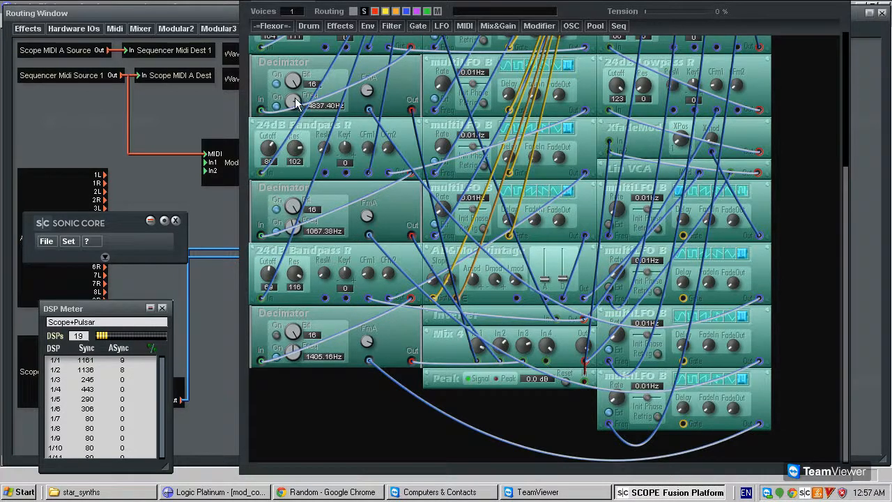
{"action": "left_click_drag", "start_coordinate": [263, 67], "coordinate": [286, 61]}
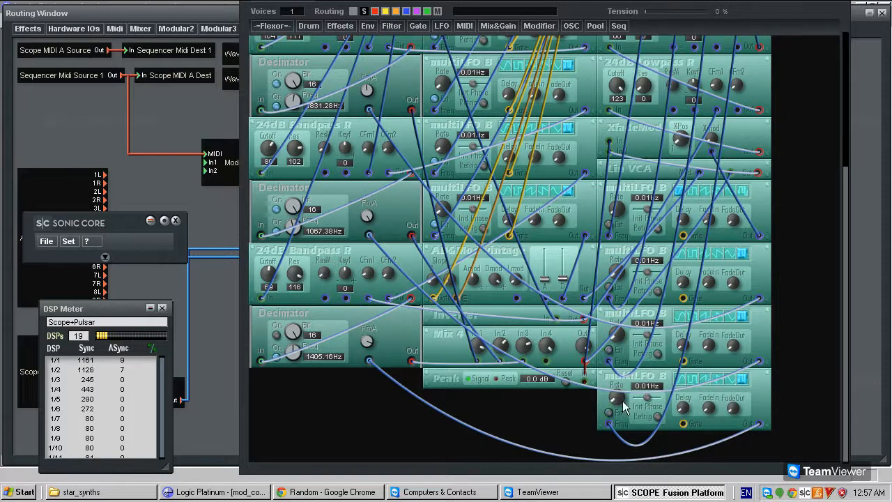
Turn off external sync on the three Decimator LFOs and set their rates to 0.70, 1.50 and 3.94 Hz, from upper to lower.
{"action": "left_click_drag", "start_coordinate": [619, 401], "coordinate": [612, 381]}
{"action": "left_click_drag", "start_coordinate": [630, 345], "coordinate": [620, 332]}
{"action": "left_click_drag", "start_coordinate": [624, 272], "coordinate": [635, 267]}
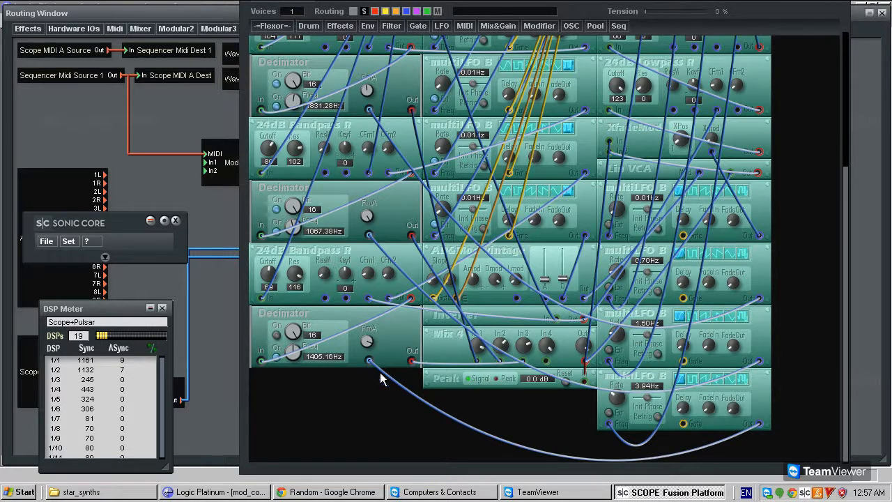
{"action": "scroll", "coordinate": [390, 174], "scroll_direction": "up", "scroll_amount": 1}
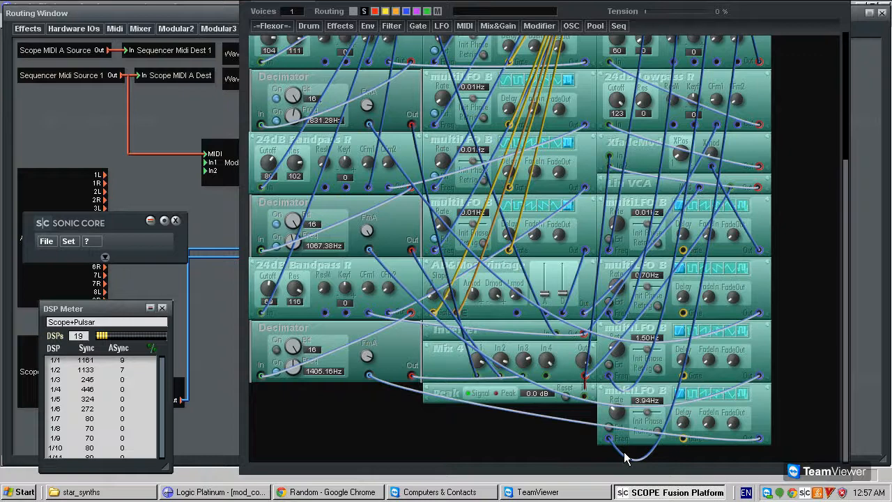
{"action": "scroll", "coordinate": [630, 392], "scroll_direction": "up", "scroll_amount": 4}
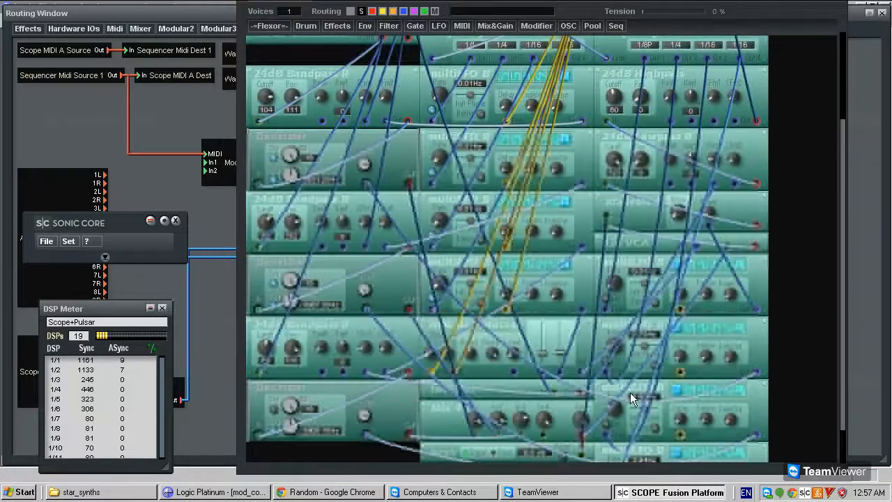
{"action": "left_click_drag", "start_coordinate": [615, 381], "coordinate": [613, 326]}
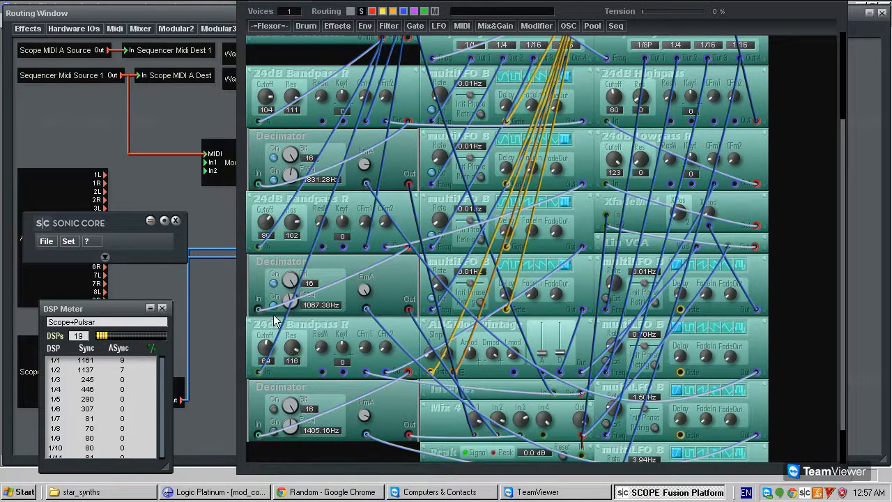
Switch off the remaining active reduction stages on the first two Decimators and straighten the sagging cables to their FmA inputs.
{"action": "left_click", "coordinate": [273, 284]}
{"action": "left_click", "coordinate": [273, 179]}
{"action": "left_click", "coordinate": [275, 159]}
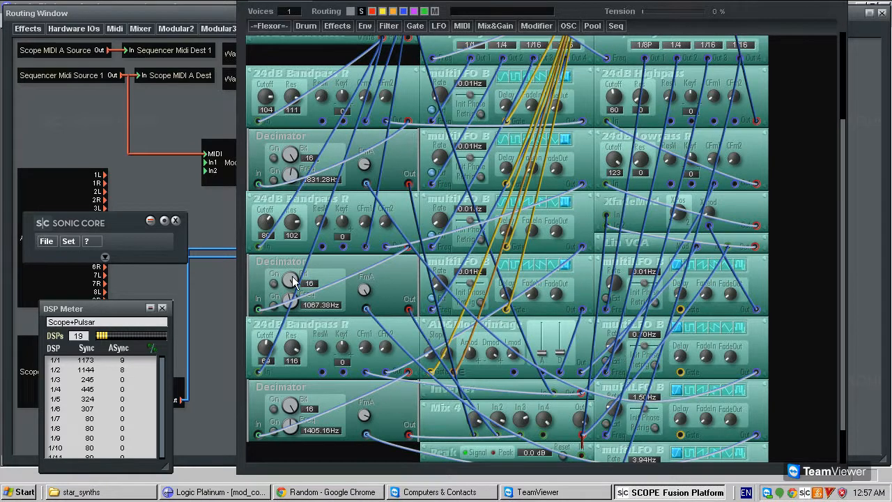
{"action": "left_click", "coordinate": [566, 381]}
{"action": "left_click", "coordinate": [444, 362]}
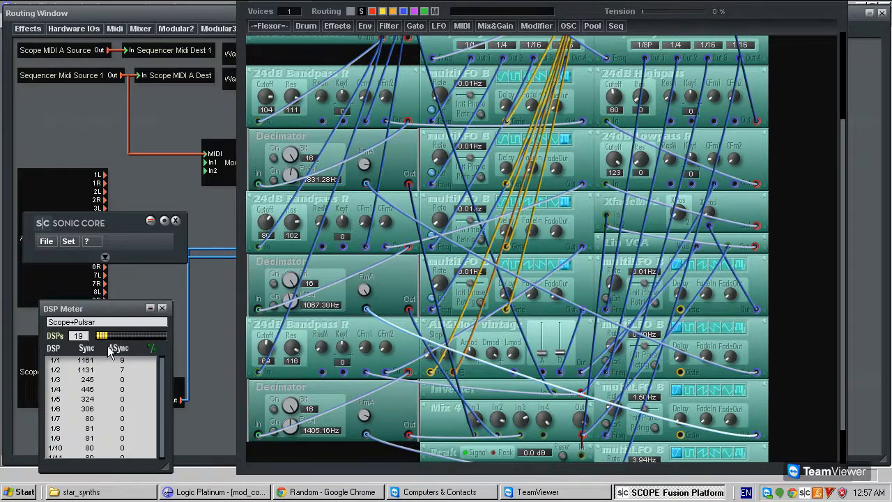
Patch the MVC A's Gate output to the Gate inputs of the crossfade LFO and the three Decimator LFOs below it.
{"action": "scroll", "coordinate": [782, 358], "scroll_direction": "down", "scroll_amount": 1}
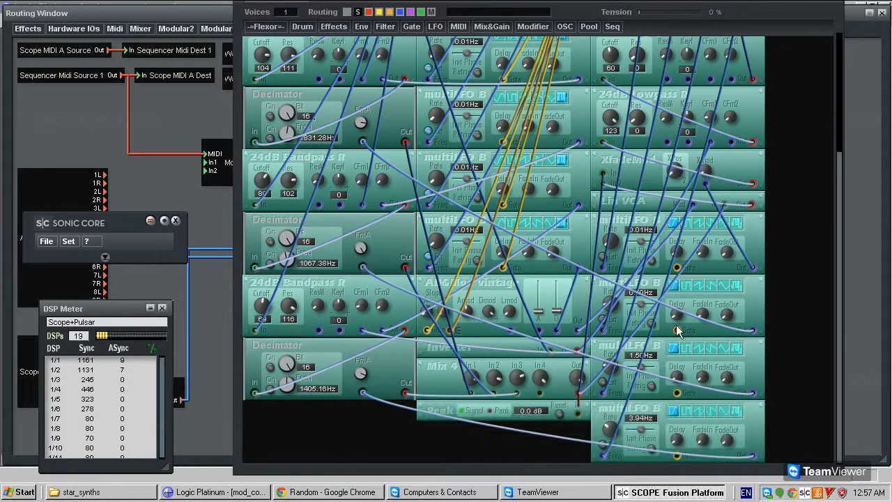
{"action": "scroll", "coordinate": [678, 265], "scroll_direction": "up", "scroll_amount": 4}
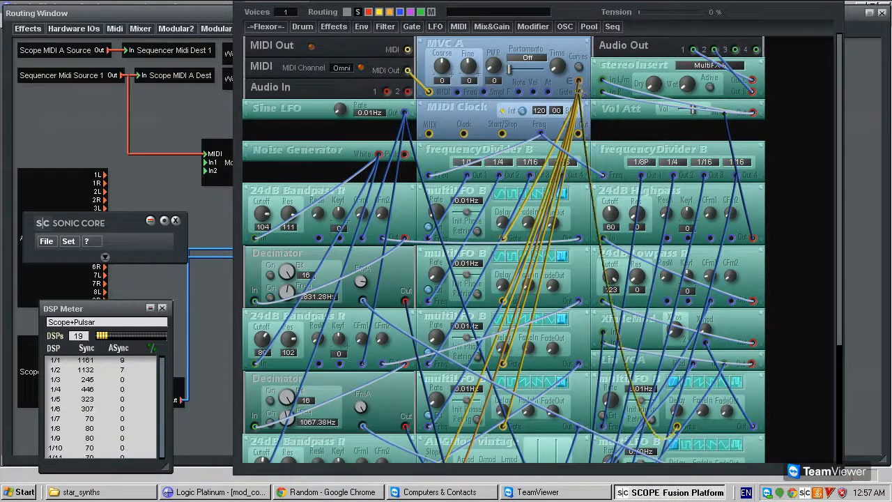
{"action": "scroll", "coordinate": [750, 301], "scroll_direction": "down", "scroll_amount": 2}
{"action": "scroll", "coordinate": [750, 301], "scroll_direction": "down", "scroll_amount": 2}
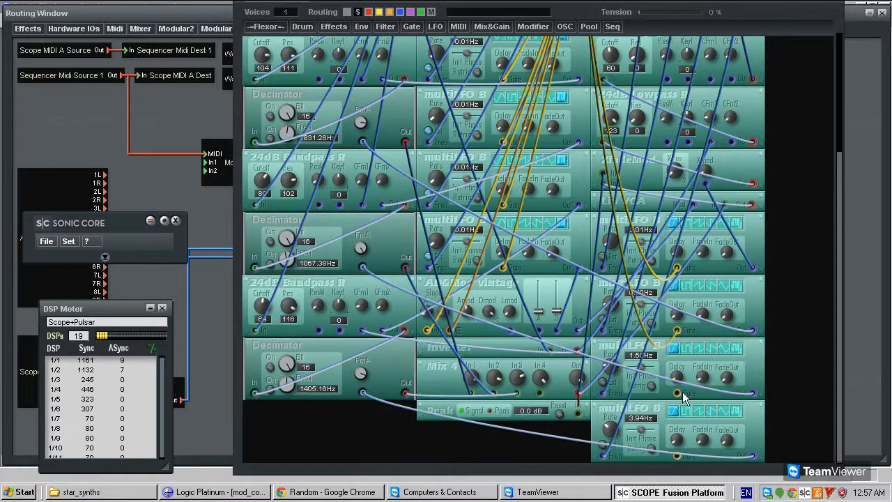
{"action": "scroll", "coordinate": [680, 397], "scroll_direction": "up", "scroll_amount": 4}
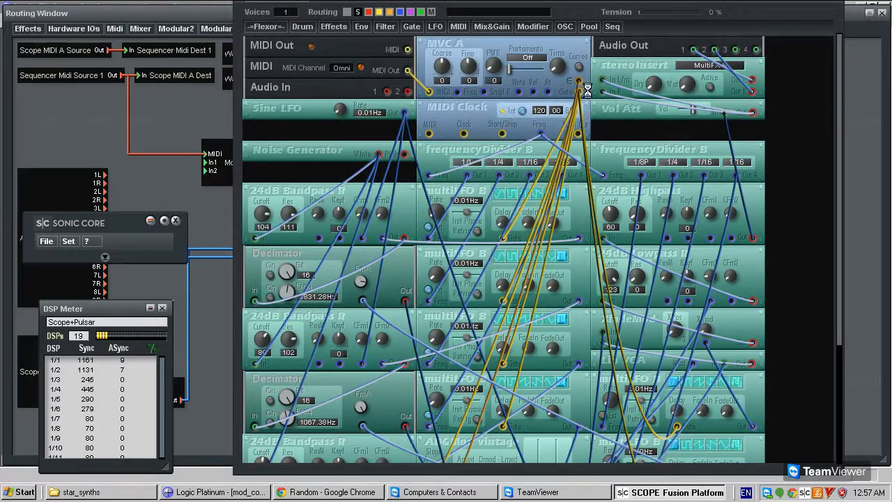
{"action": "scroll", "coordinate": [708, 253], "scroll_direction": "down", "scroll_amount": 4}
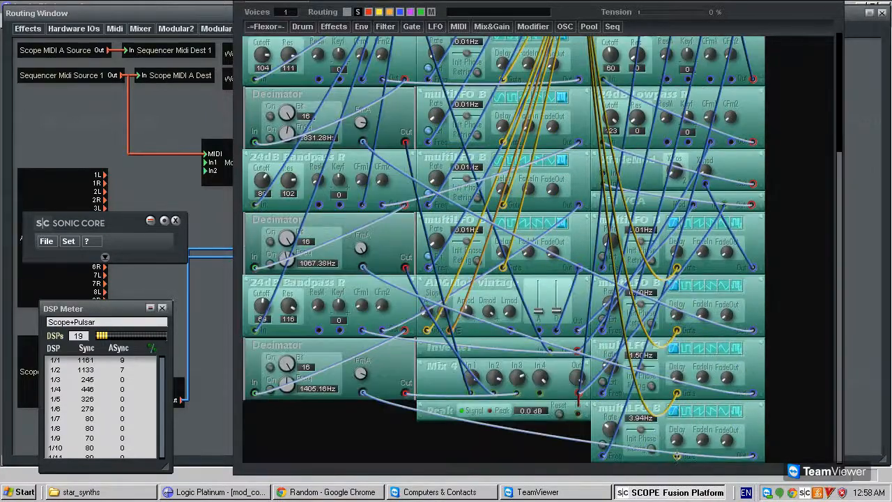
{"action": "scroll", "coordinate": [673, 432], "scroll_direction": "up", "scroll_amount": 4}
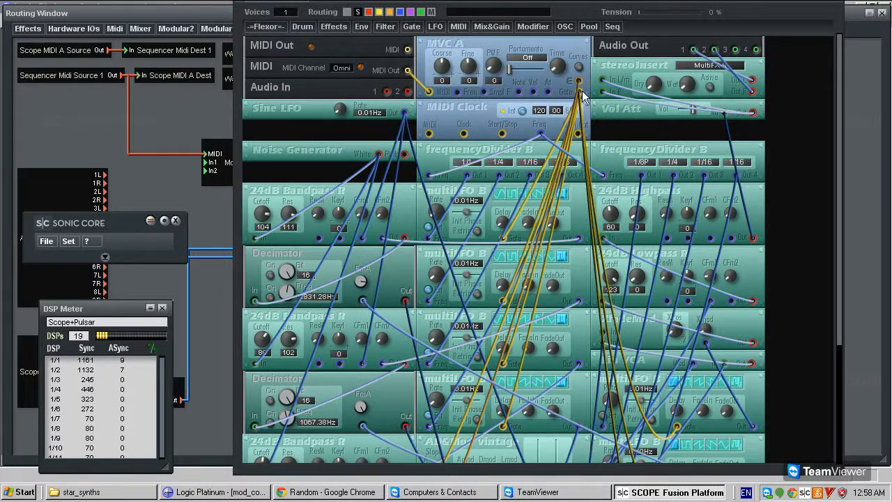
{"action": "scroll", "coordinate": [649, 384], "scroll_direction": "down", "scroll_amount": 4}
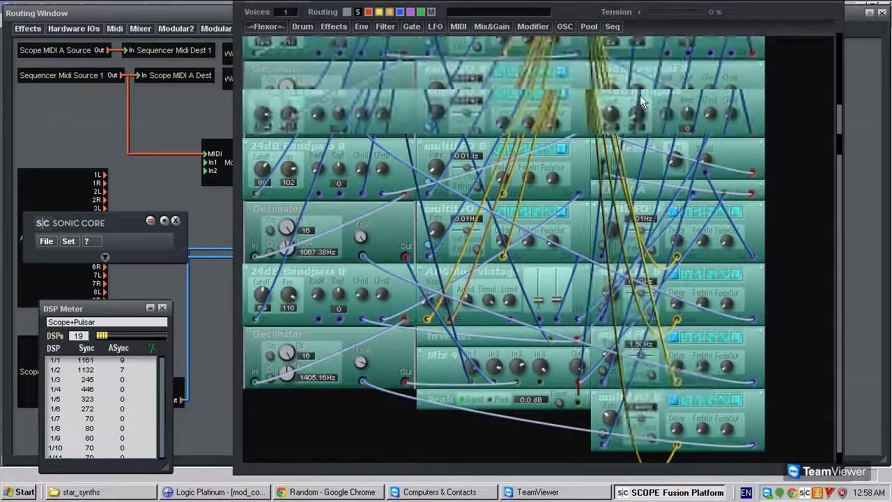
Lower the Vol Att volume and straighten the sagging Gate cables running to the crossfade and Decimator LFOs.
{"action": "scroll", "coordinate": [640, 94], "scroll_direction": "up", "scroll_amount": 4}
{"action": "left_click_drag", "start_coordinate": [688, 113], "coordinate": [680, 113]}
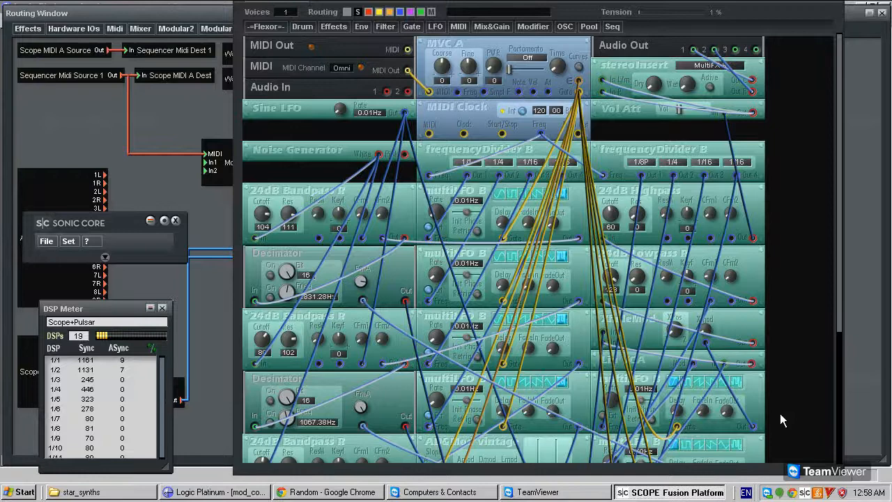
{"action": "scroll", "coordinate": [780, 413], "scroll_direction": "down", "scroll_amount": 4}
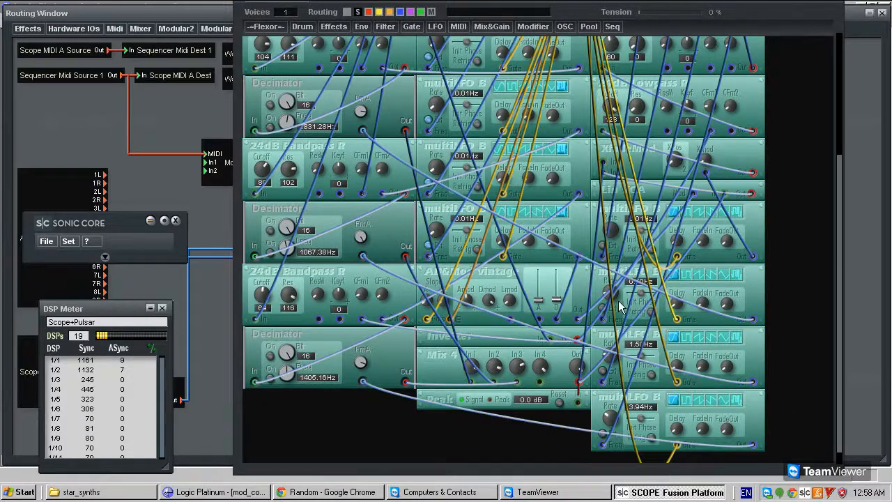
{"action": "scroll", "coordinate": [648, 258], "scroll_direction": "up", "scroll_amount": 1}
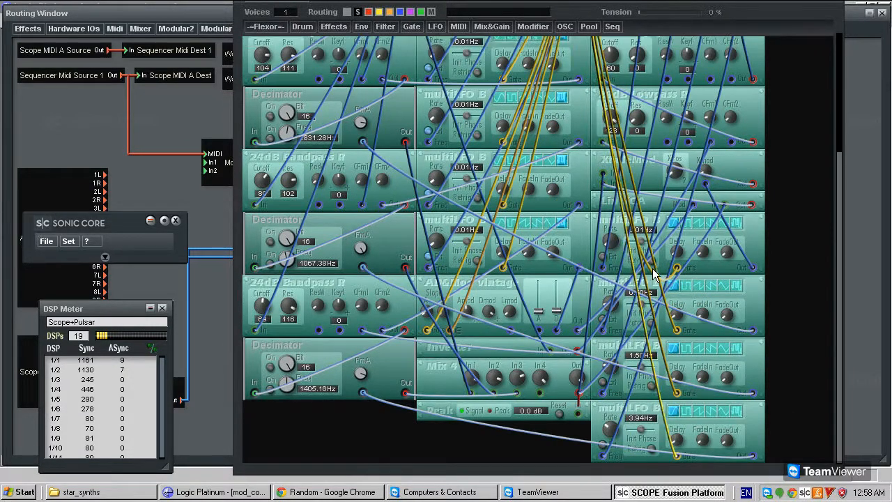
{"action": "scroll", "coordinate": [791, 124], "scroll_direction": "up", "scroll_amount": 4}
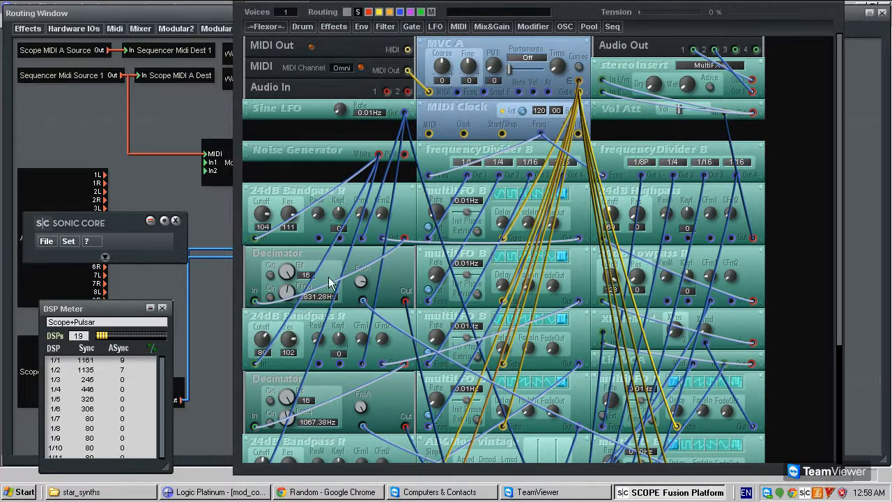
{"action": "scroll", "coordinate": [488, 328], "scroll_direction": "down", "scroll_amount": 4}
{"action": "scroll", "coordinate": [631, 262], "scroll_direction": "up", "scroll_amount": 3}
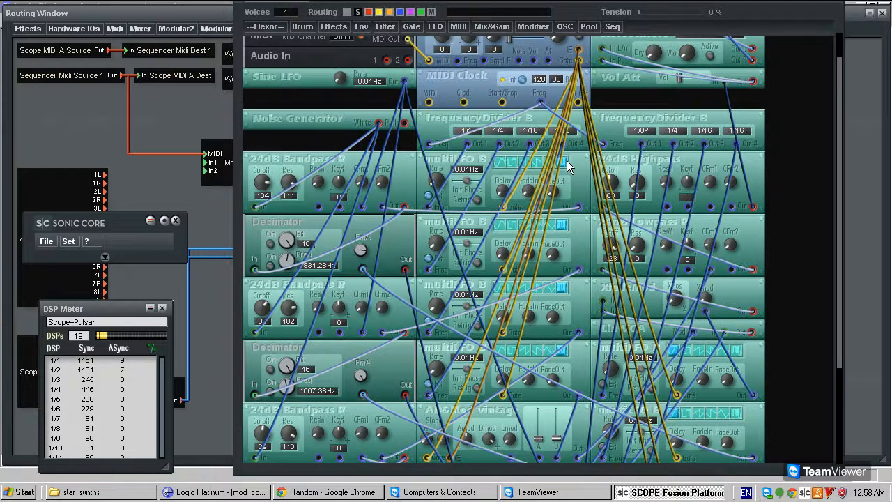
{"action": "scroll", "coordinate": [633, 126], "scroll_direction": "up", "scroll_amount": 1}
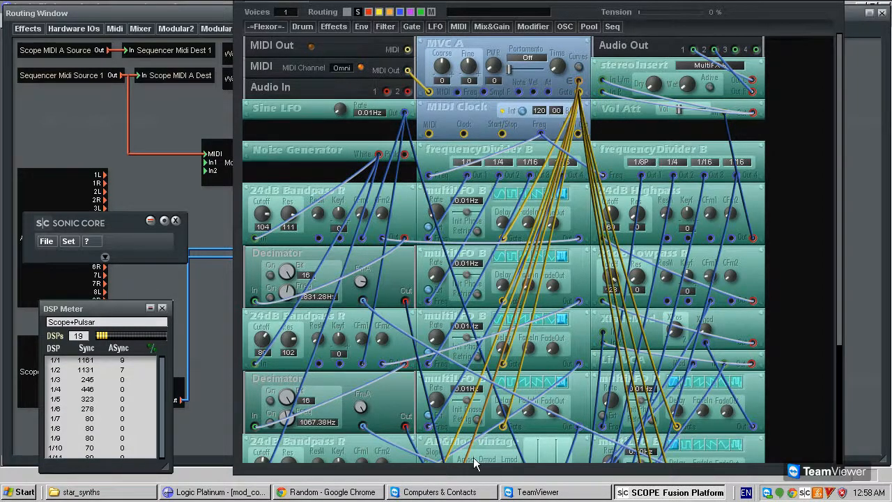
Switch to Logic Platinum, open the short GM Device 1 region to look at its notes, and return to SCOPE Fusion Platform.
{"action": "left_click", "coordinate": [259, 492]}
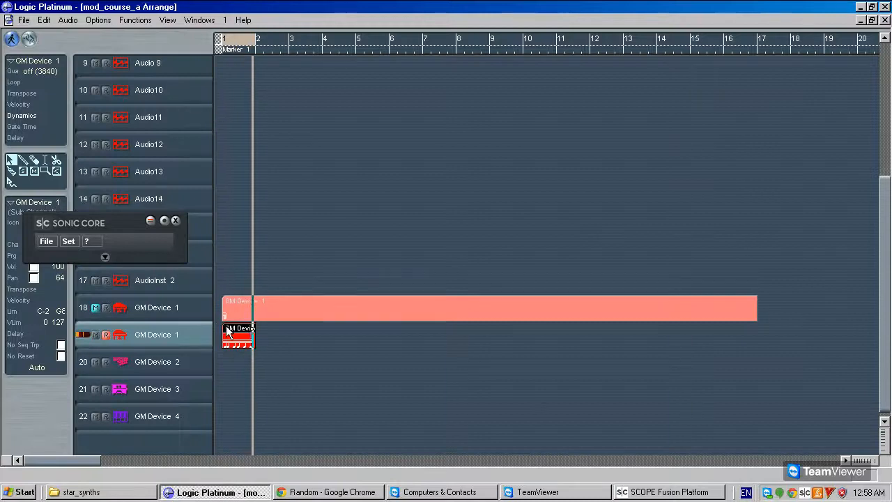
{"action": "double_click", "coordinate": [234, 336]}
{"action": "scroll", "coordinate": [163, 195], "scroll_direction": "up", "scroll_amount": 10}
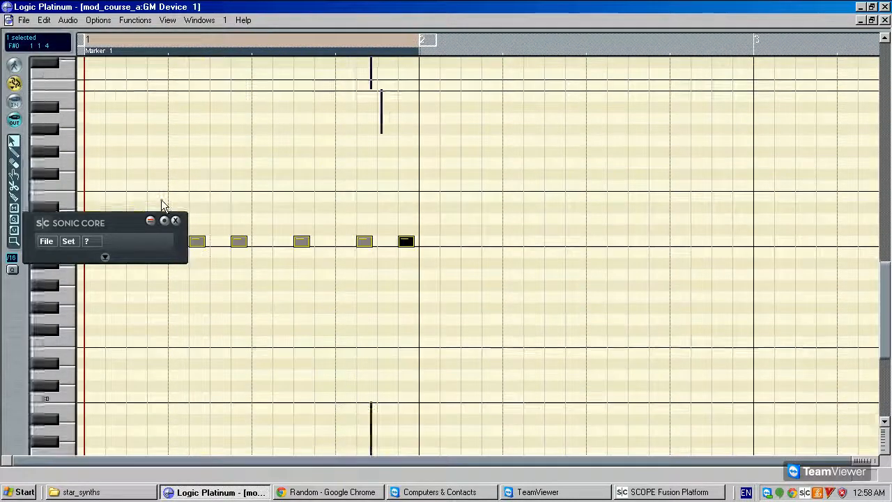
{"action": "scroll", "coordinate": [57, 157], "scroll_direction": "up", "scroll_amount": 3}
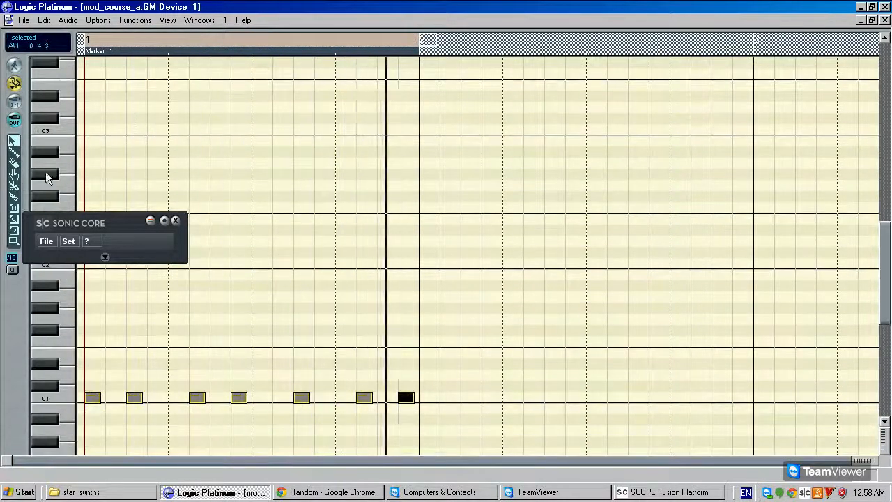
{"action": "left_click", "coordinate": [637, 492]}
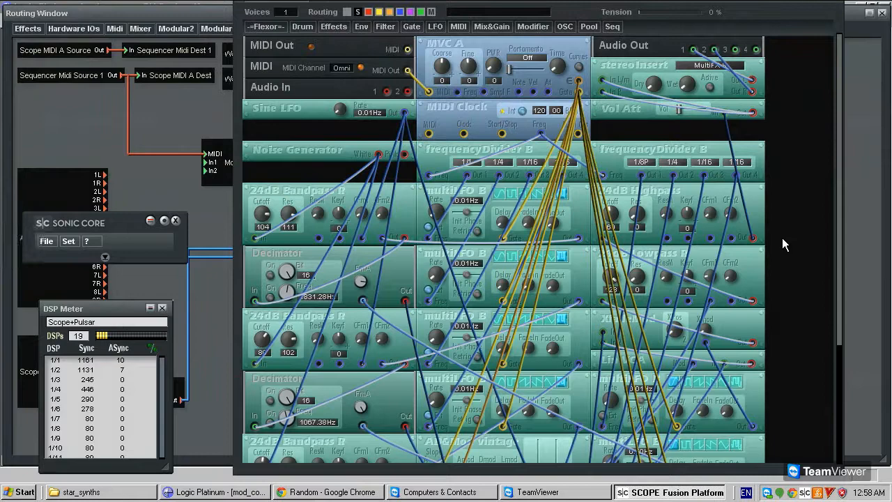
Raise the Vol Att volume, bring it back down, and move the module directly above the second frequencyDivider.
{"action": "scroll", "coordinate": [781, 240], "scroll_direction": "down", "scroll_amount": 3}
{"action": "scroll", "coordinate": [783, 250], "scroll_direction": "up", "scroll_amount": 4}
{"action": "left_click", "coordinate": [700, 109]}
{"action": "scroll", "coordinate": [704, 349], "scroll_direction": "down", "scroll_amount": 1}
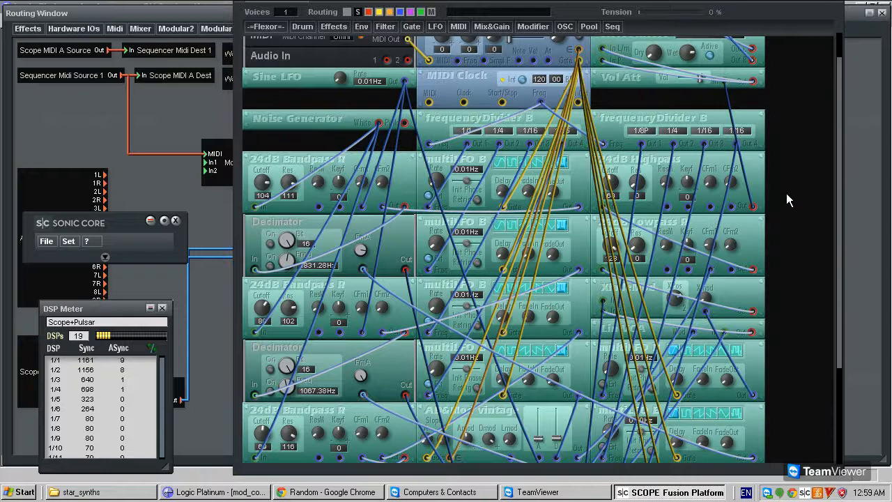
{"action": "scroll", "coordinate": [786, 193], "scroll_direction": "up", "scroll_amount": 1}
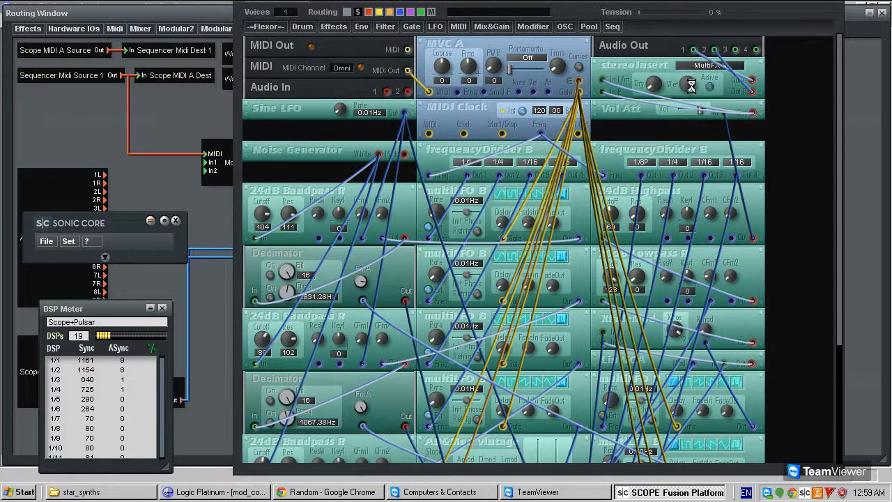
{"action": "left_click_drag", "start_coordinate": [700, 111], "coordinate": [638, 128]}
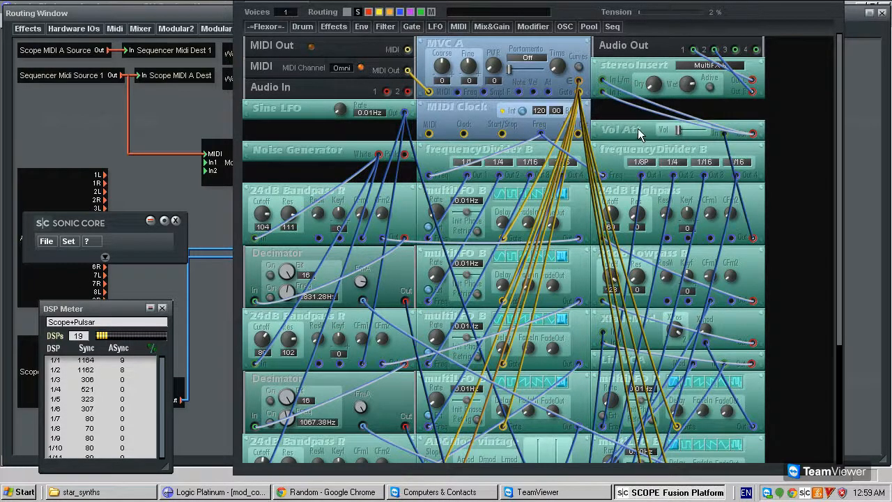
{"action": "scroll", "coordinate": [780, 178], "scroll_direction": "down", "scroll_amount": 3}
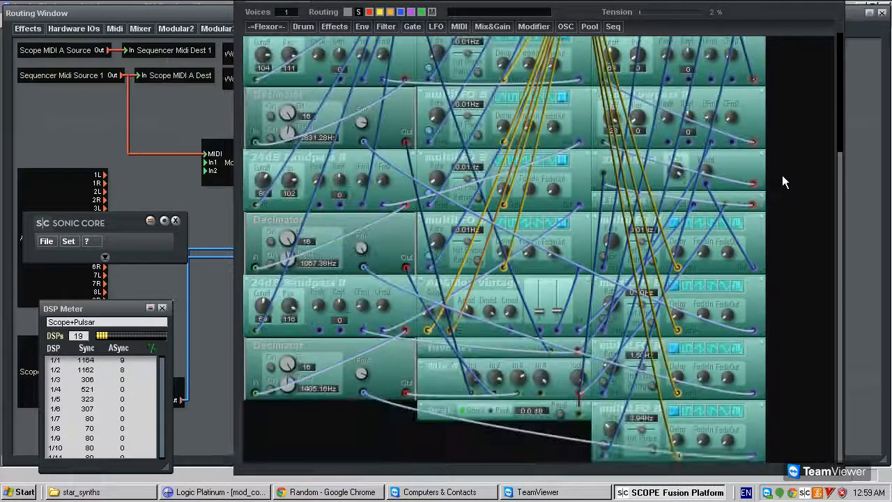